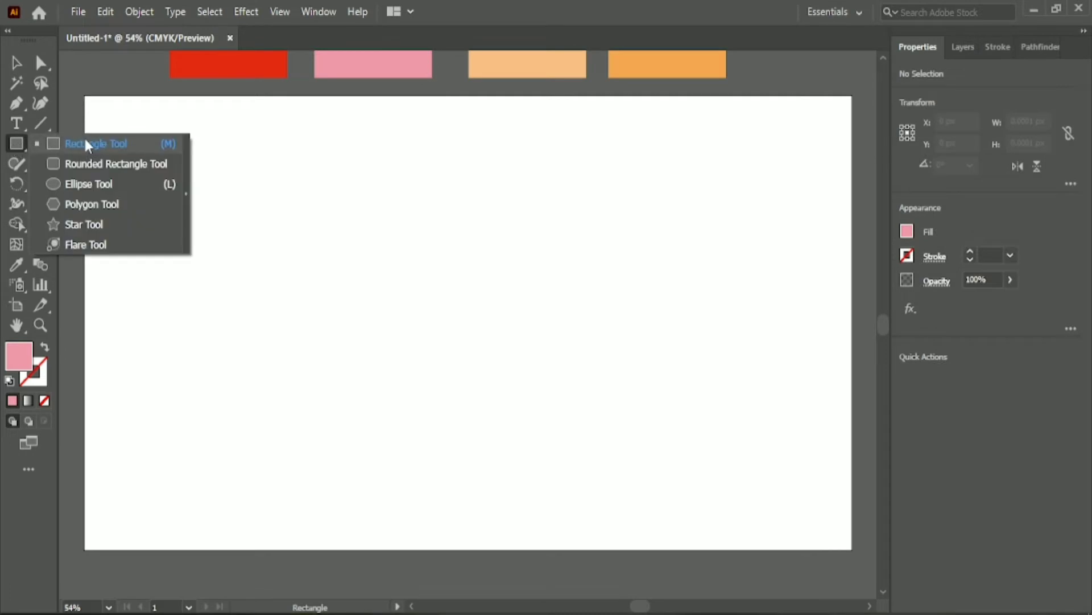
Step: Draw a pink circle about 344 px across and a horizontal line about 456 px long crossing its middle
click(124, 185)
drag(314, 185, 417, 402)
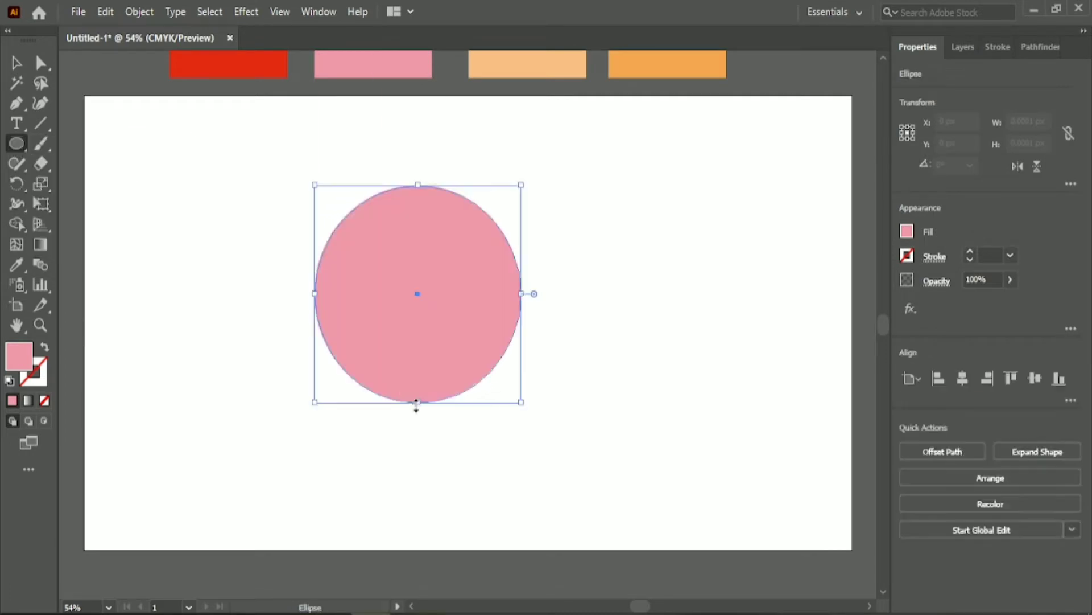
click(16, 62)
click(203, 189)
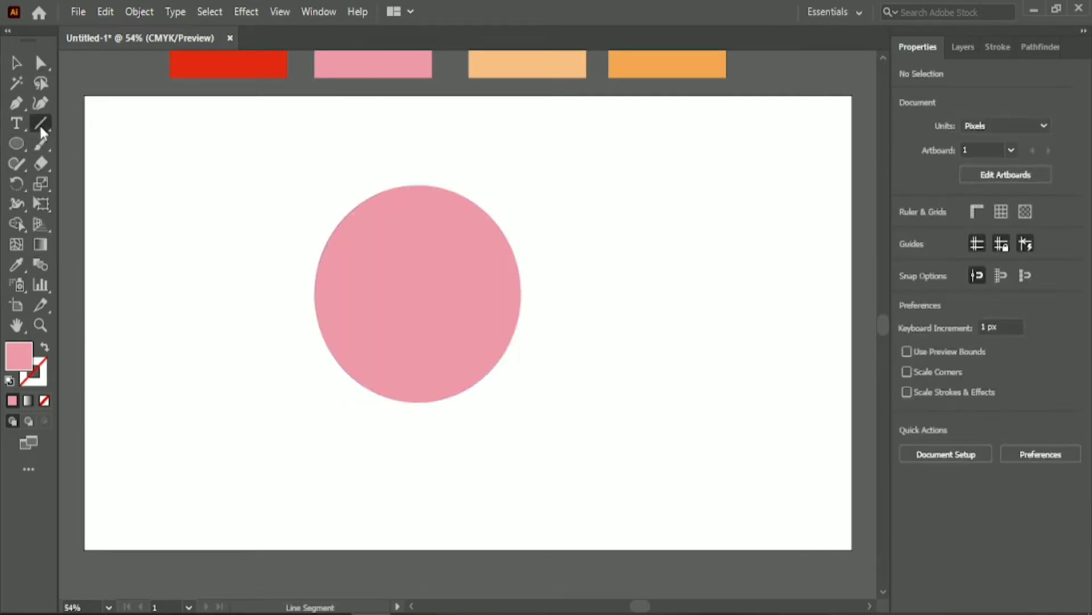
drag(308, 285, 581, 286)
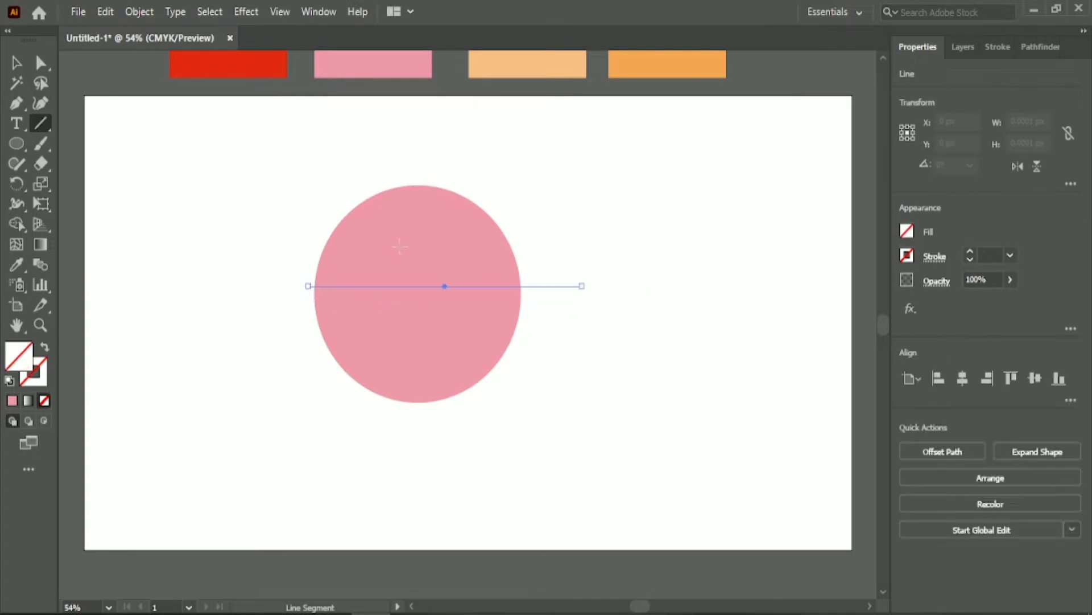
Step: Align the circle and the line to each other by their horizontal and vertical centres
key(v)
drag(319, 163, 497, 408)
click(963, 377)
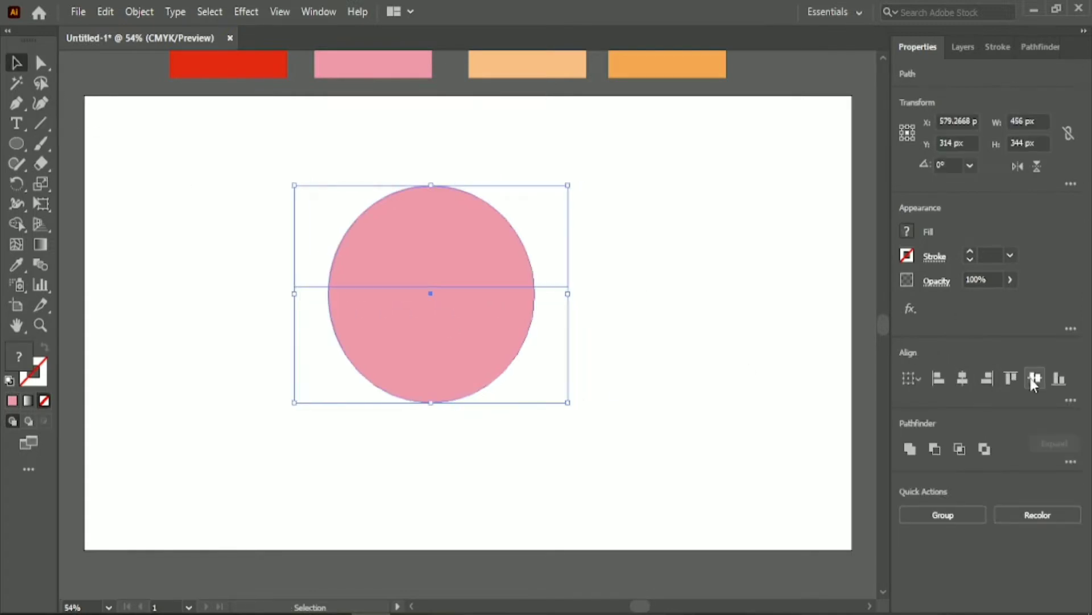
click(1034, 378)
click(752, 284)
Step: Remove the circle's lower half below the line with the Shape Builder tool
drag(278, 184, 524, 374)
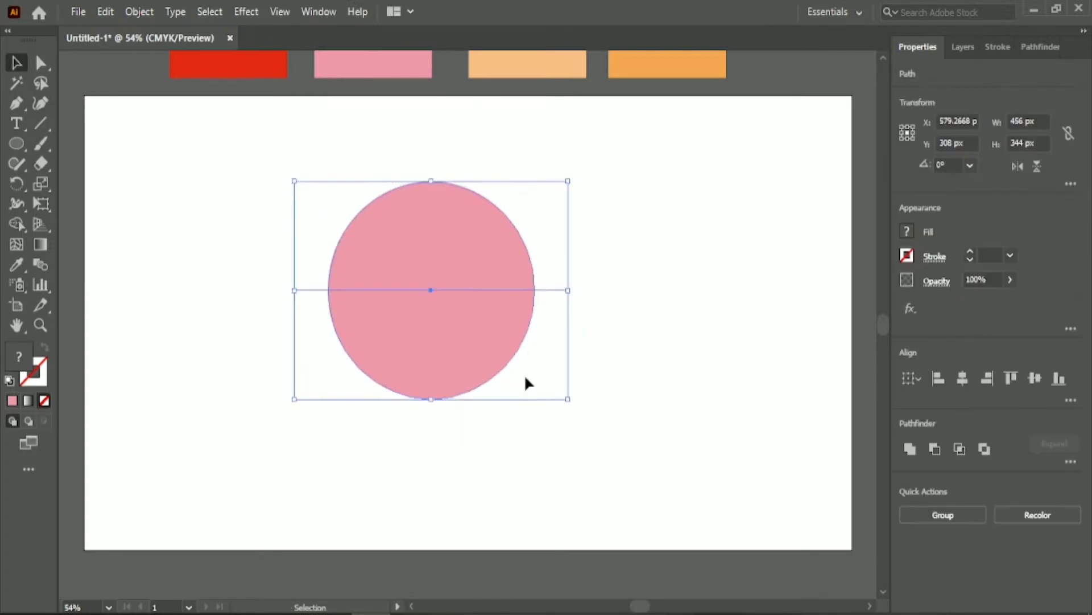
click(20, 225)
mouse_move(340, 346)
mouse_down()
mouse_move(548, 339)
mouse_move(552, 263)
mouse_move(564, 326)
mouse_up()
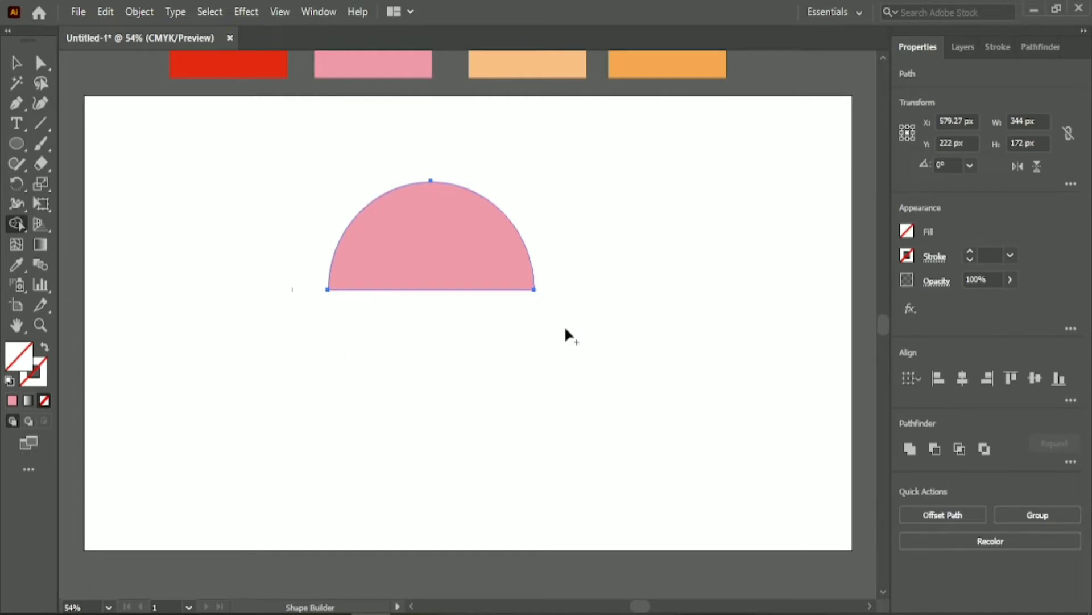
Step: Round the two lower corners of the pink half circle generously
key(a)
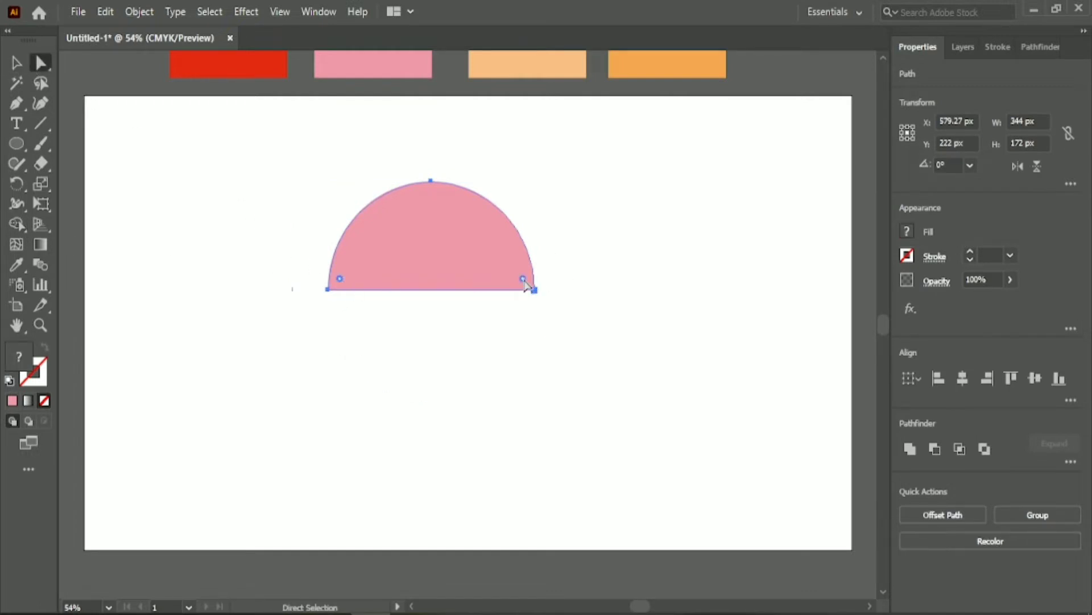
drag(524, 283, 483, 241)
click(420, 140)
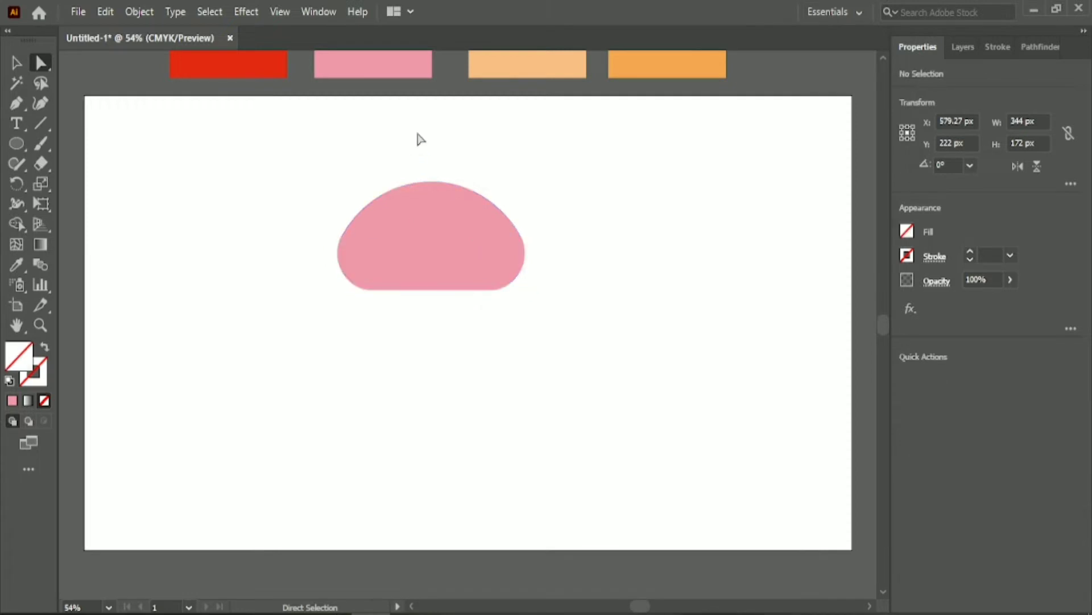
Step: Move the rounded half circle down out of the way and delete the leftover line pieces
click(390, 226)
key(v)
drag(295, 261, 370, 337)
click(446, 356)
drag(406, 283, 303, 488)
drag(280, 210, 353, 433)
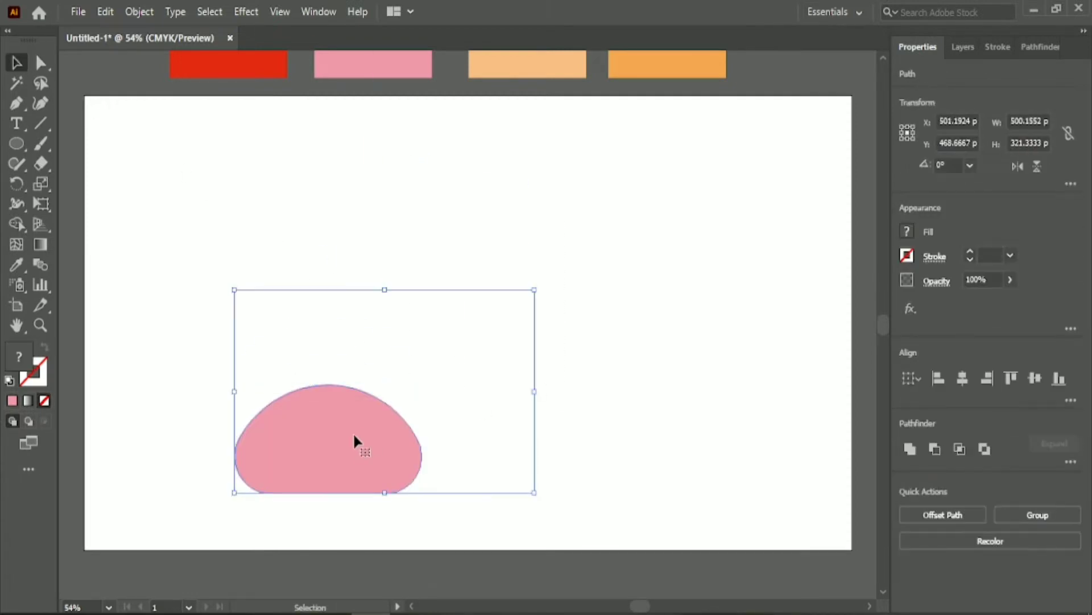
click(459, 211)
drag(302, 201, 589, 322)
key(Delete)
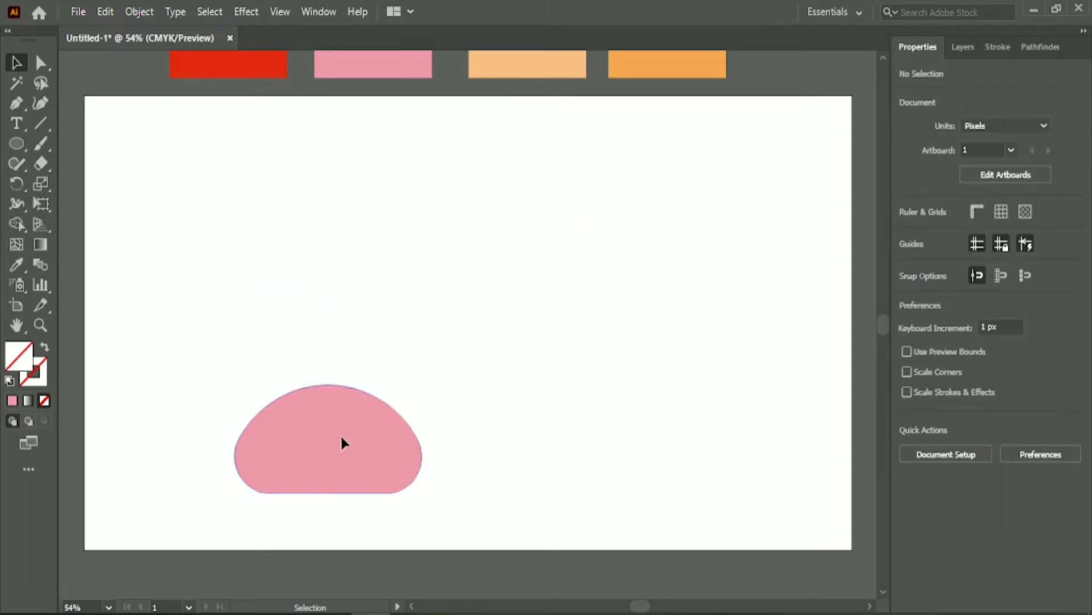
Step: Move the pink dome back up toward the artboard's middle and raise its top anchor point slightly
drag(341, 434, 444, 287)
click(41, 62)
drag(431, 235, 431, 228)
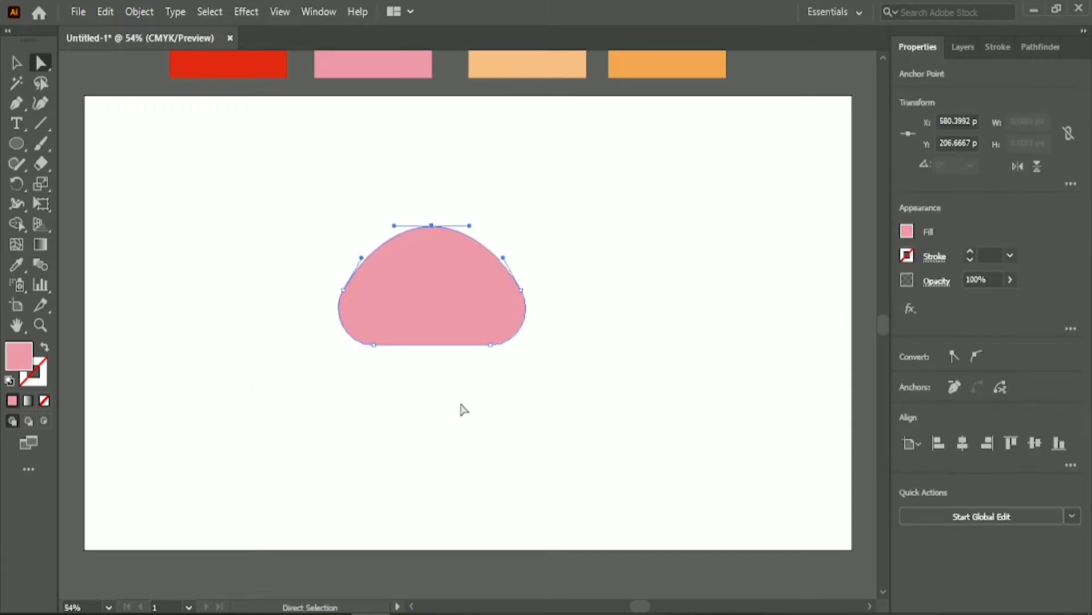
Step: Increase the rounding of the pink dome's lower corners slightly
drag(256, 195, 649, 396)
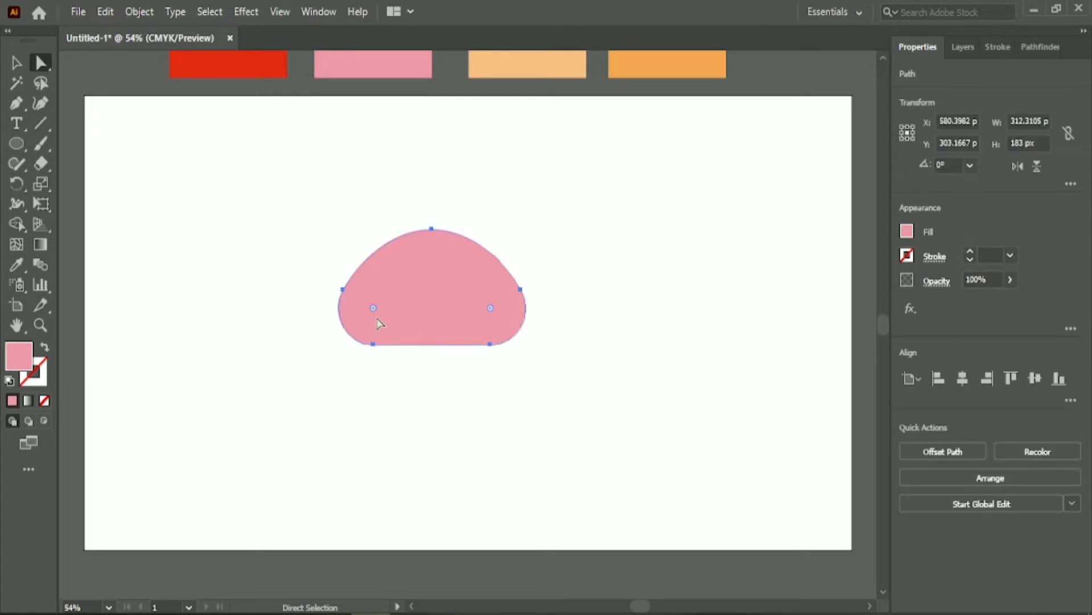
drag(491, 312, 485, 305)
click(434, 410)
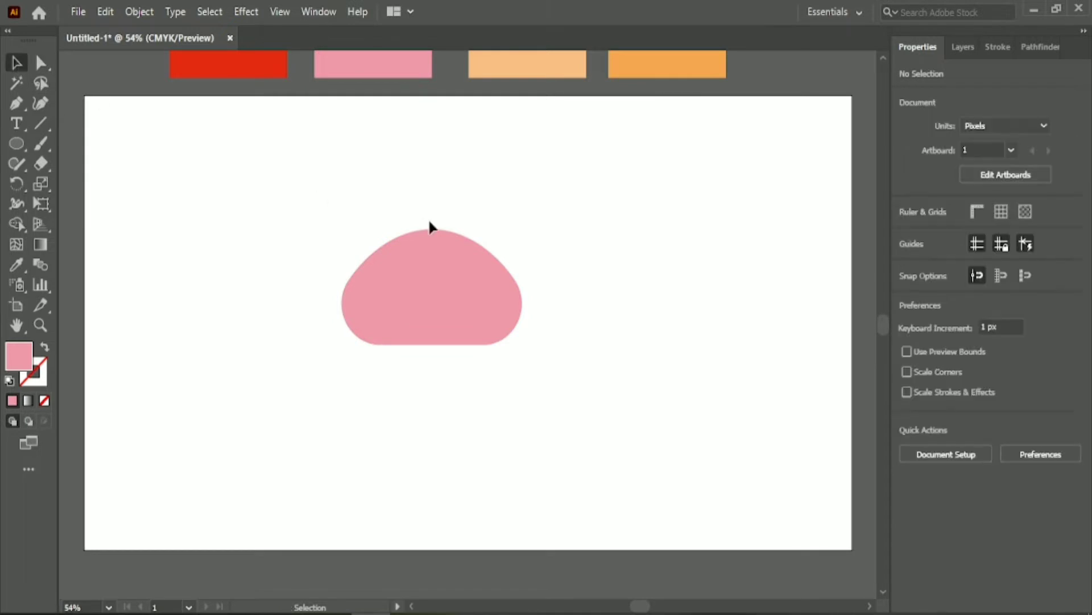
Step: Recolor the dome with the light orange of the third swatch above the artboard
click(441, 268)
key(i)
scroll(617, 154, up, 2)
scroll(611, 159, up, 1)
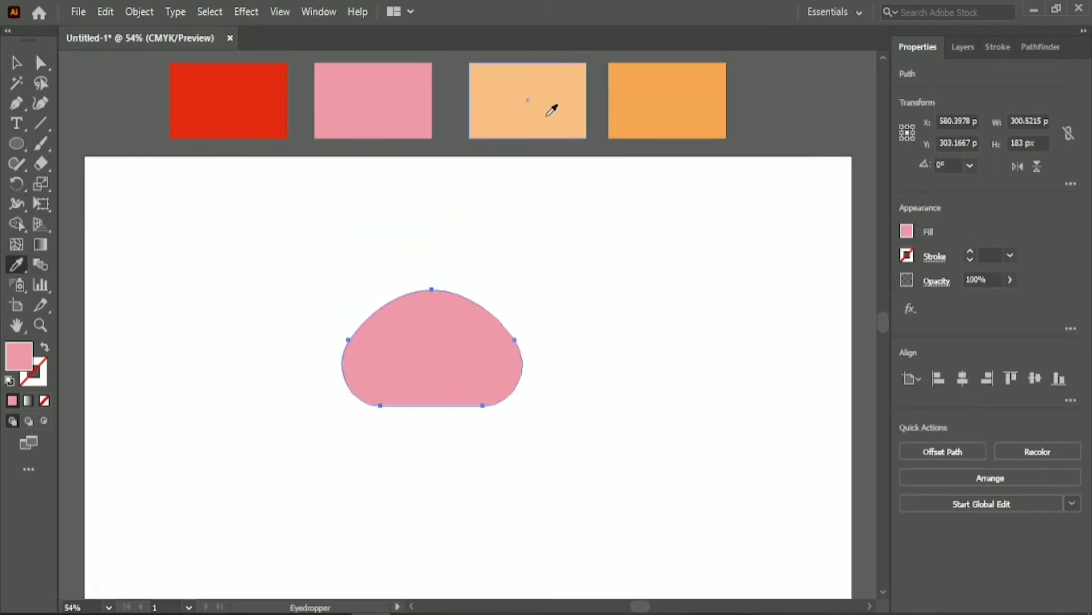
click(549, 114)
click(14, 66)
click(76, 126)
Step: Create a rectangle 1280 px wide and 720 px high
right_click(18, 141)
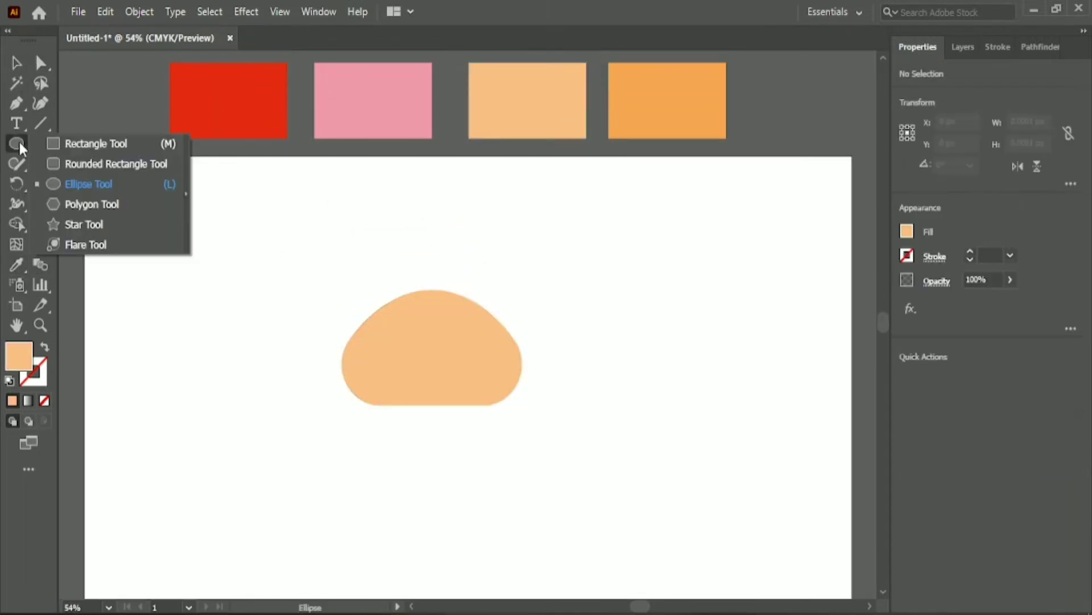
click(104, 143)
right_click(402, 199)
click(398, 201)
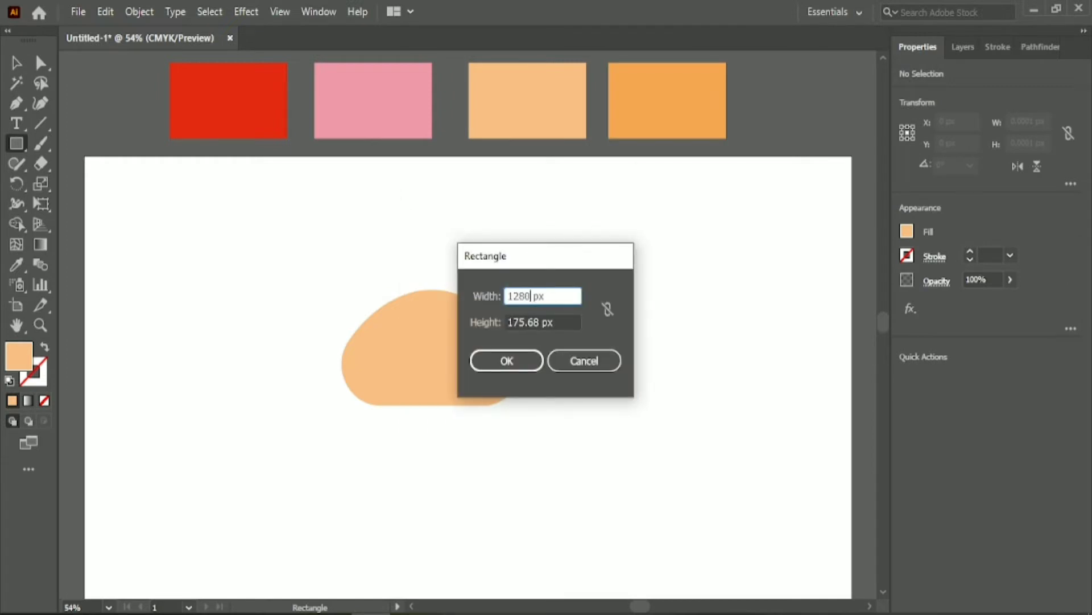
click(539, 322)
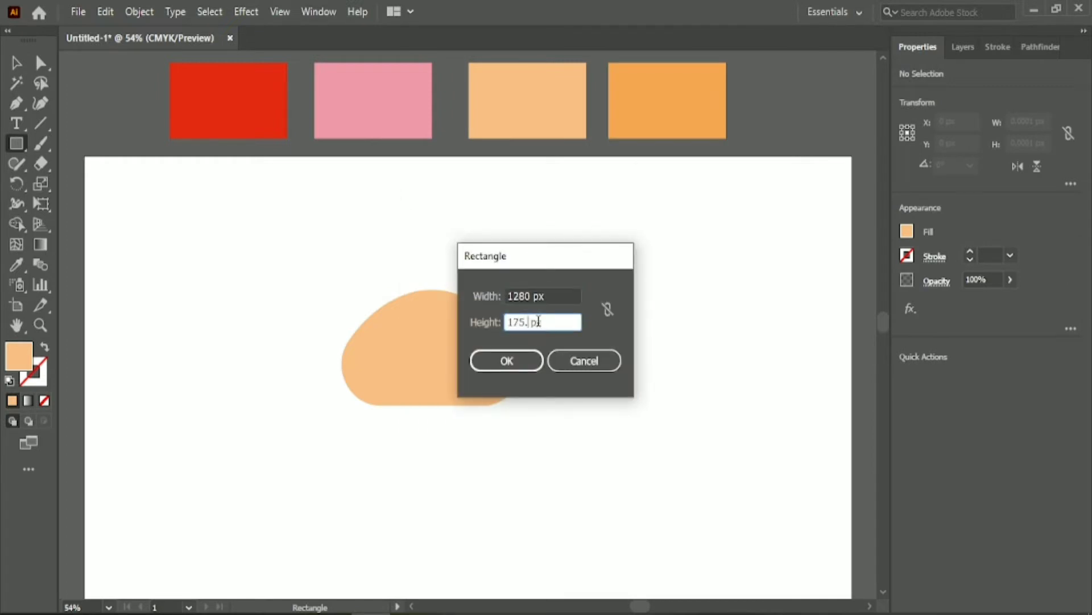
text(720)
click(517, 360)
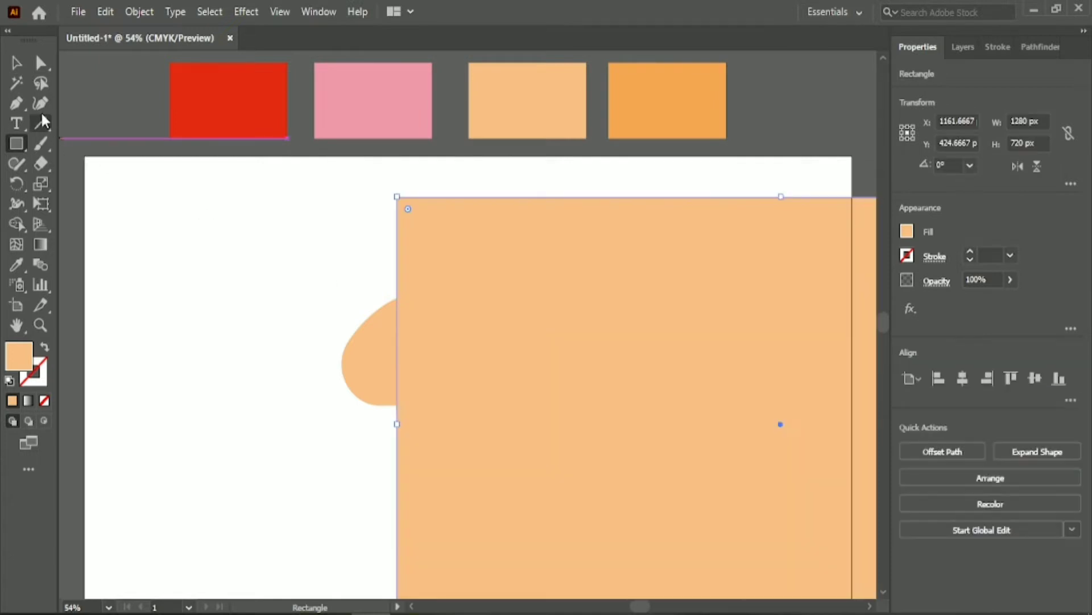
Step: Fill the large rectangle with the pink from the swatch above the artboard
key(v)
click(16, 267)
click(373, 100)
key(v)
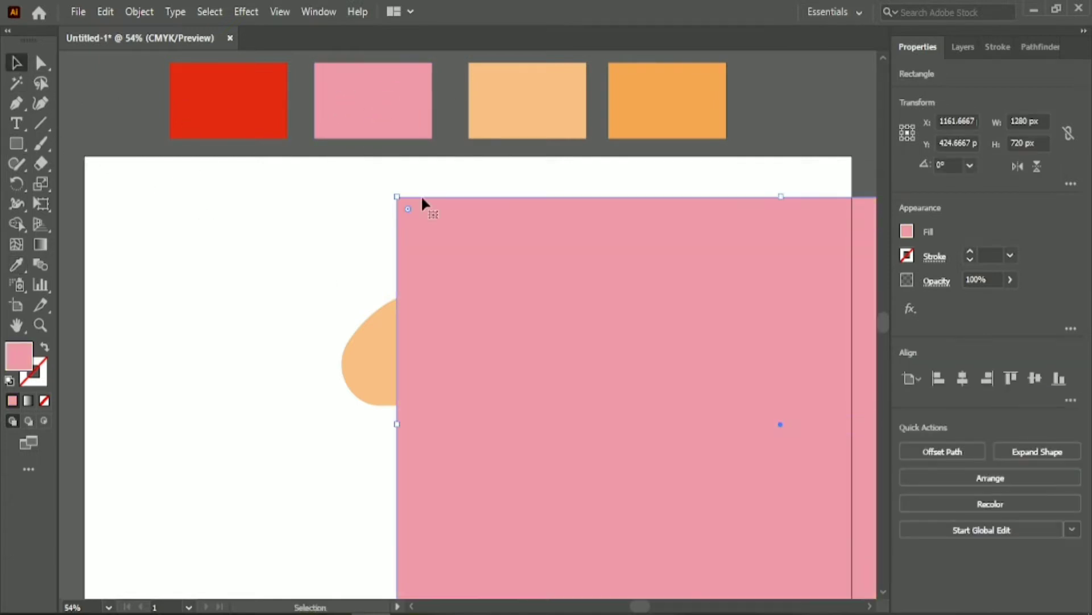
Step: Send the pink rectangle to the back and centre it on the artboard horizontally and vertically
right_click(706, 221)
mouse_move(797, 527)
click(887, 582)
click(963, 378)
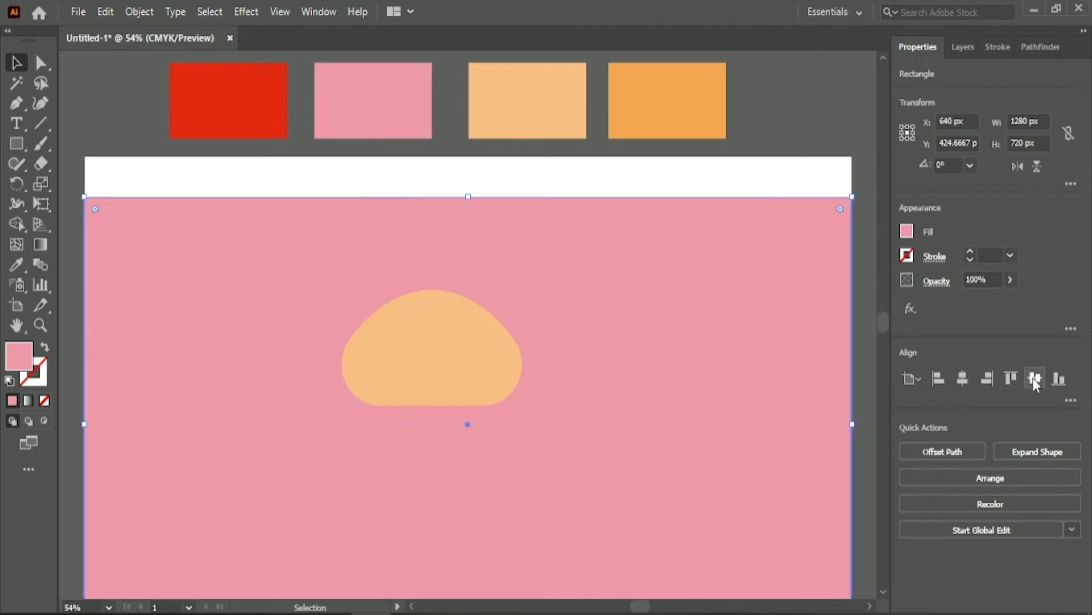
click(1035, 378)
Step: Lock the pink background rectangle
click(139, 11)
mouse_move(250, 126)
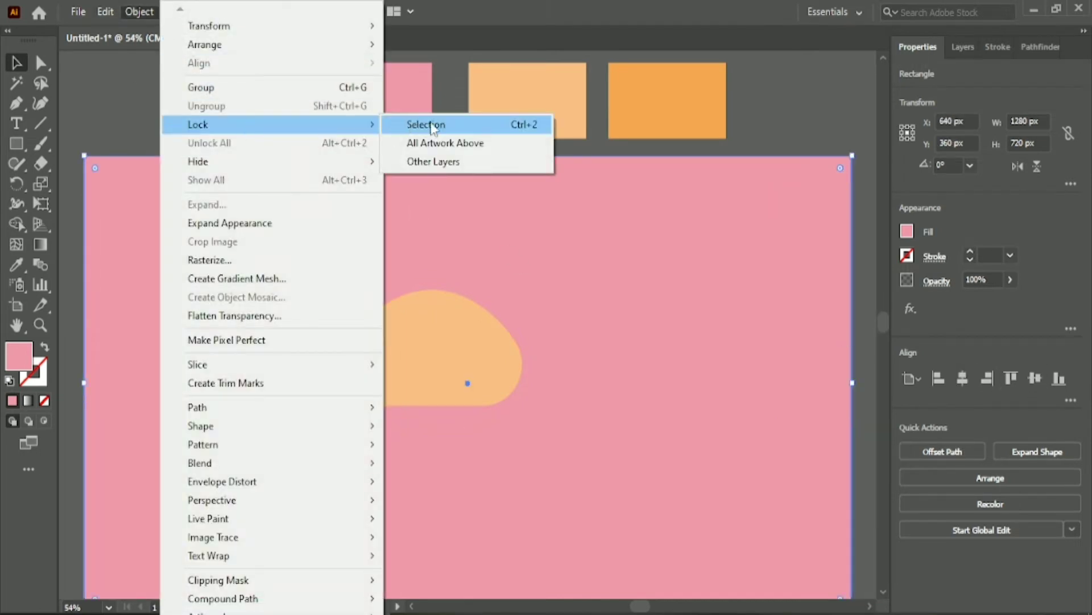
click(411, 143)
Step: Centre the light orange dome on the artboard and enlarge it proportionally
click(426, 359)
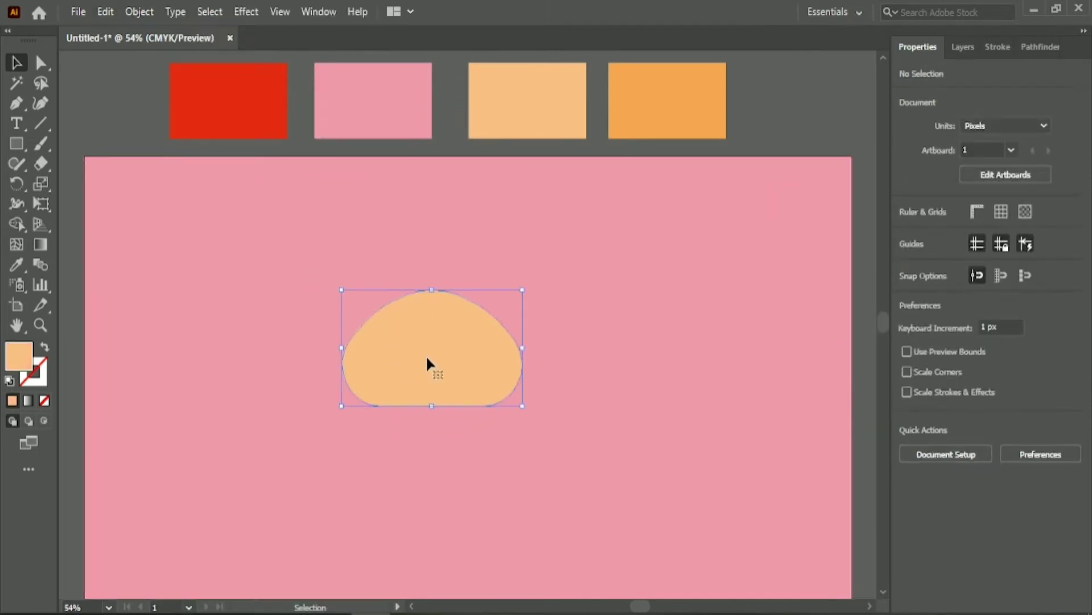
click(963, 378)
click(1034, 378)
drag(556, 383, 612, 403)
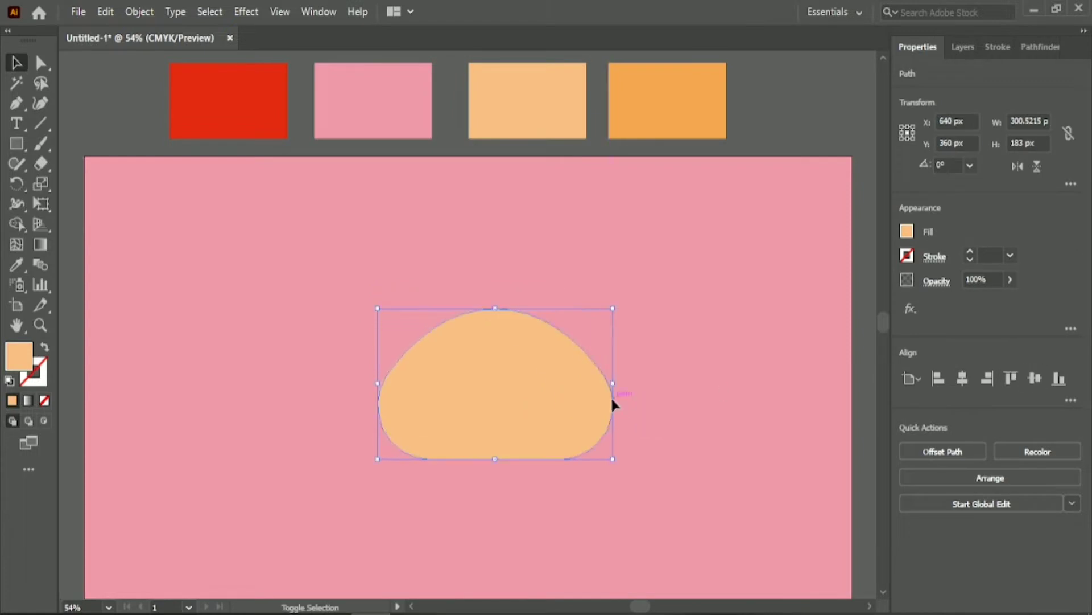
click(963, 377)
Step: Move the light orange dome slightly above the artboard's centre
scroll(628, 382, down, 2)
drag(489, 359, 480, 316)
click(197, 209)
Step: Create a triangle about 87 by 75 px with the Star tool, above the dome's left side
drag(16, 147, 68, 222)
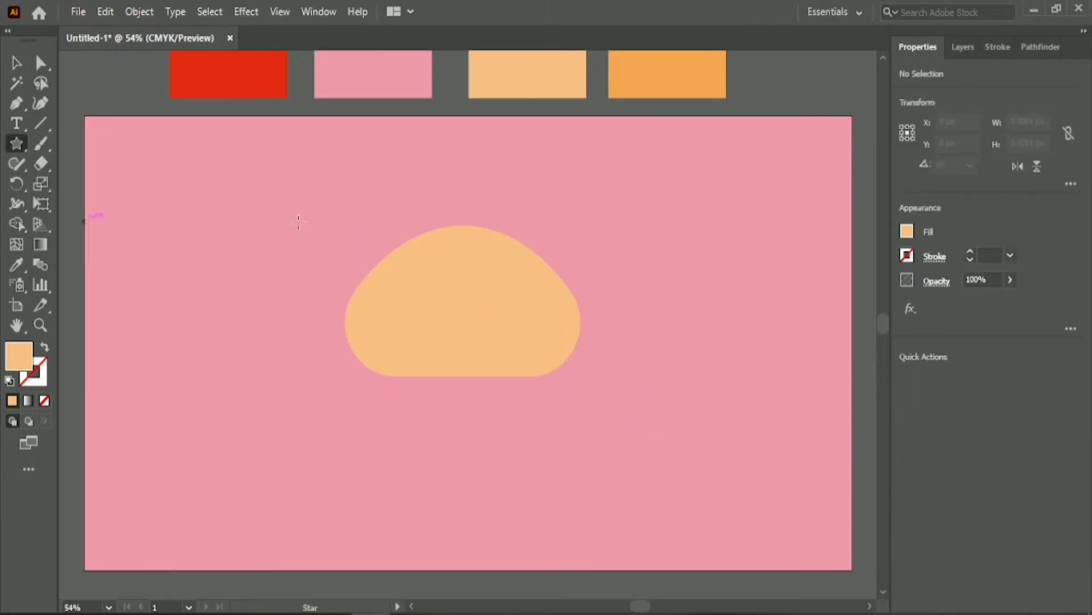
click(349, 191)
click(526, 367)
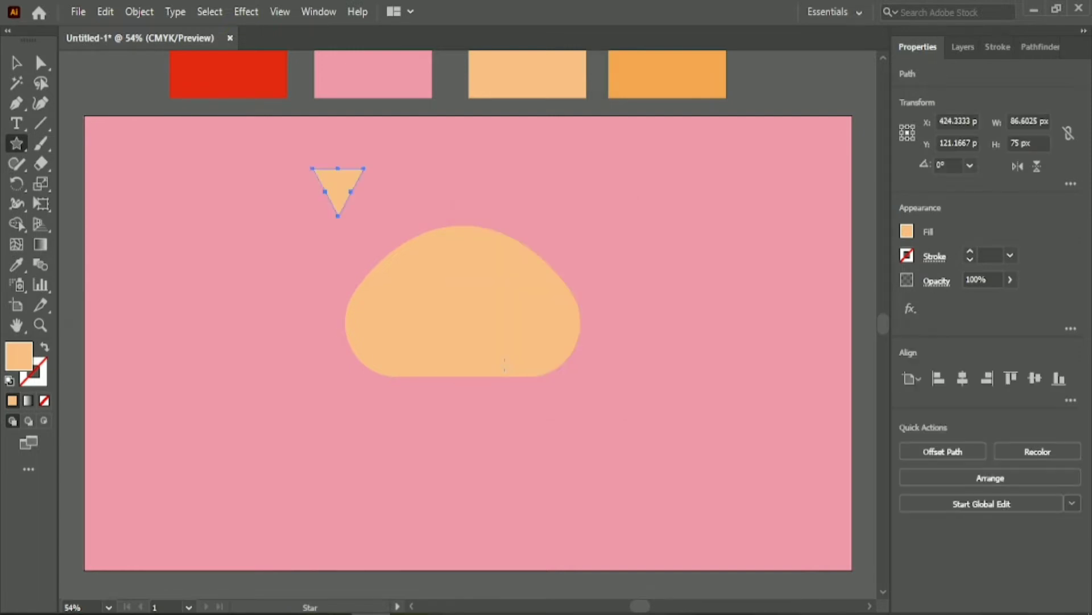
Step: Enlarge the triangle, rotate it to about 224°, and fit it against the dome's upper-left edge as an ear
click(16, 62)
drag(360, 212, 343, 243)
drag(350, 205, 371, 255)
scroll(433, 284, up, 2)
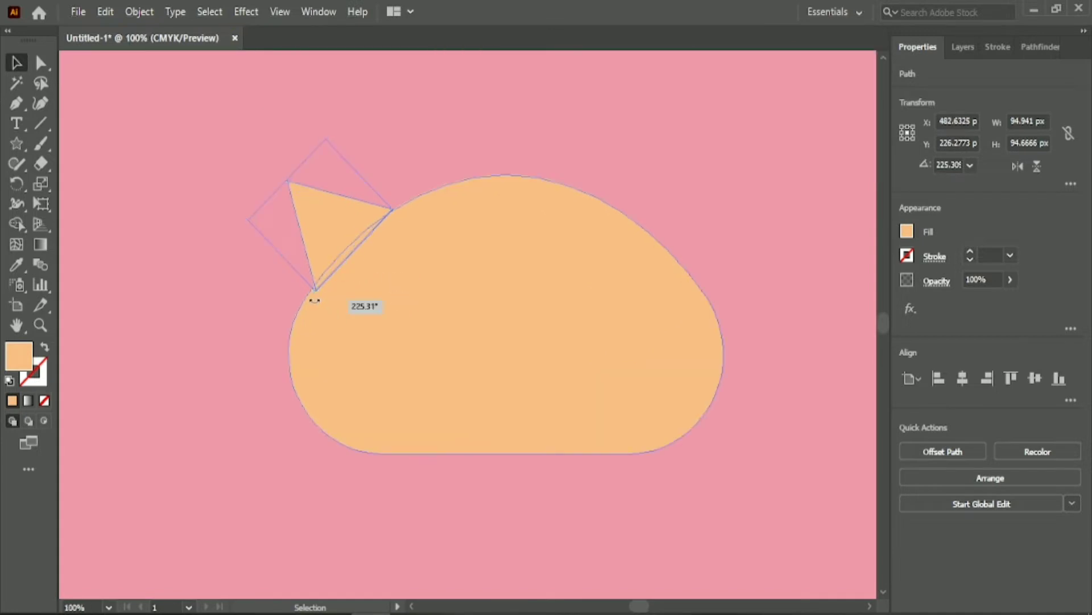
click(279, 268)
Step: Round the outer tip of the left ear slightly
click(296, 206)
key(a)
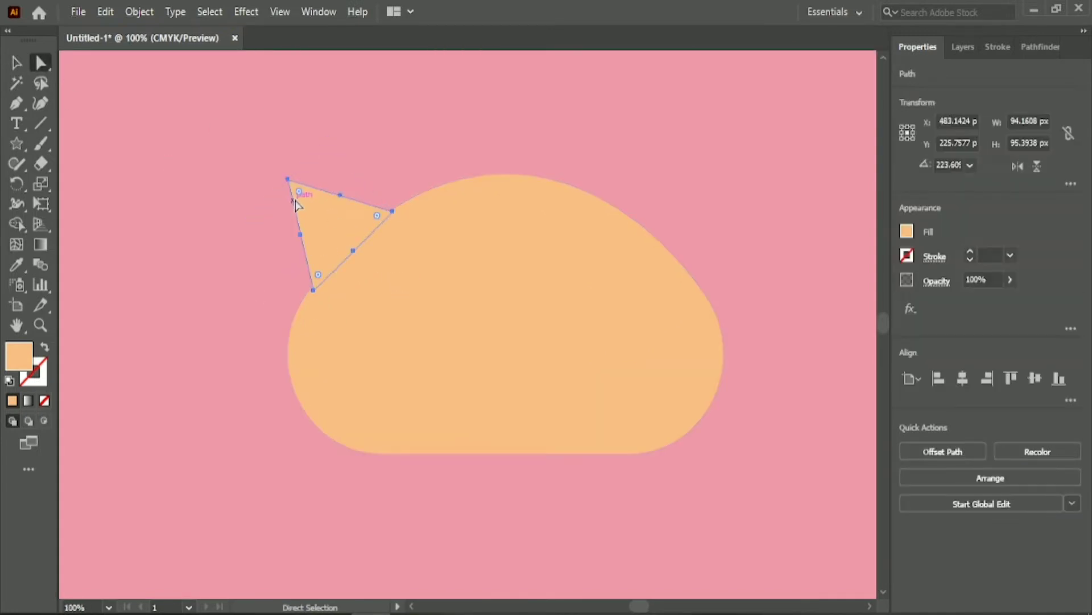
mouse_move(299, 192)
mouse_down()
mouse_move(310, 207)
mouse_move(296, 188)
mouse_up()
click(346, 158)
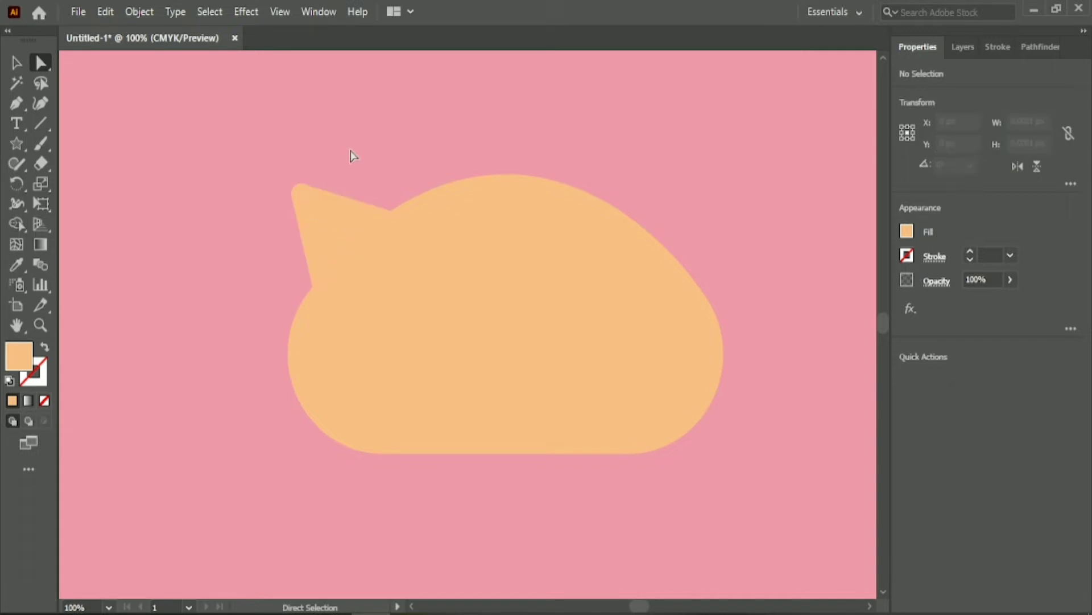
Step: Duplicate the left ear to the dome's right side and reflect the copy across the vertical axis
key(v)
click(334, 227)
drag(334, 228, 680, 218)
right_click(681, 197)
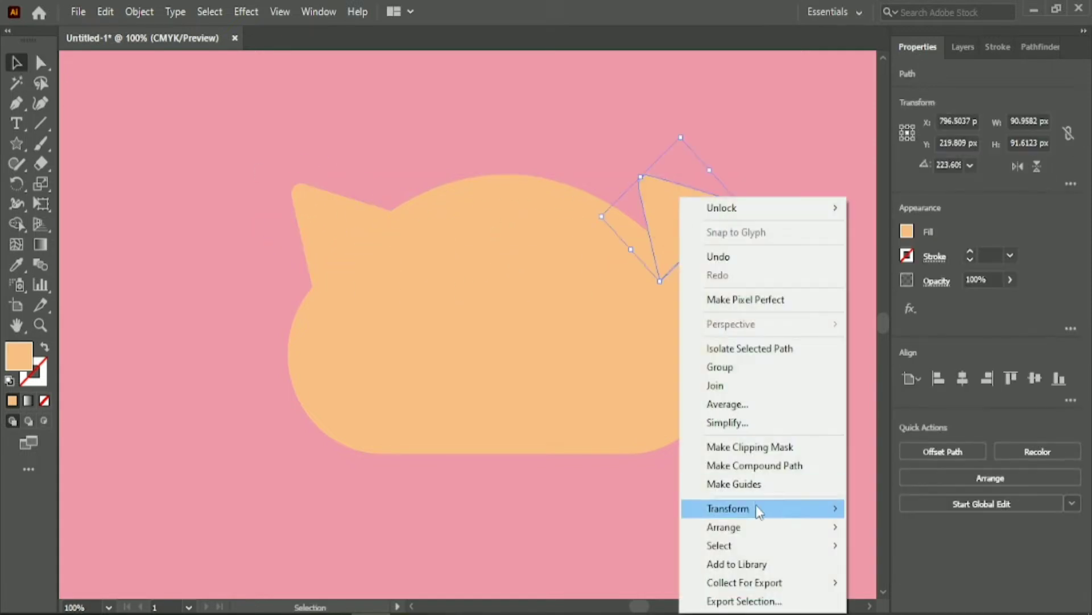
mouse_move(758, 508)
click(902, 420)
click(975, 446)
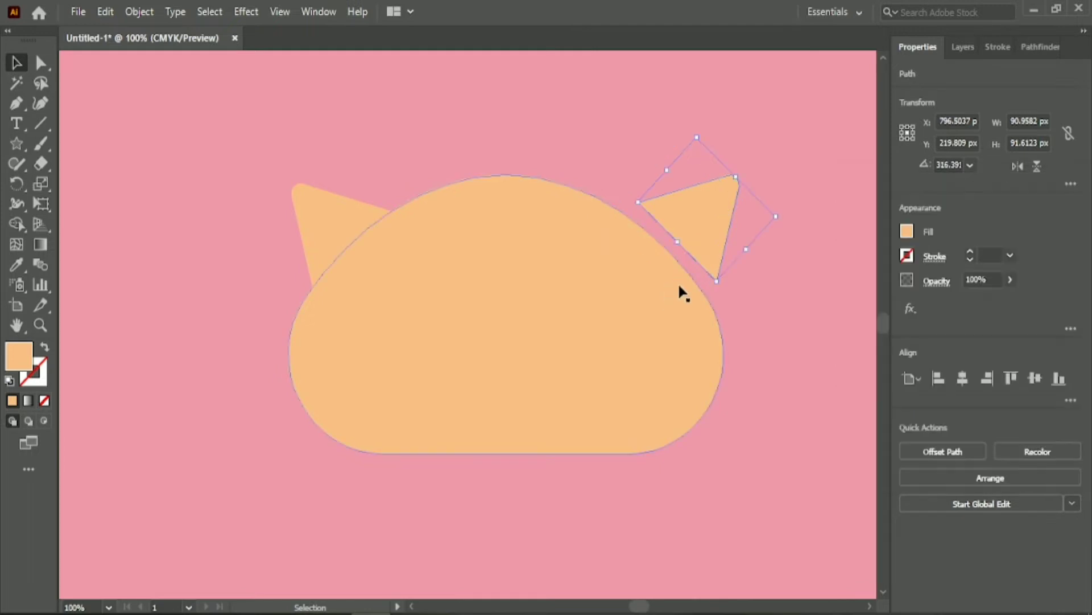
Step: Align the bottom edge of the right ear with the left ear, using the left ear as key object
shift+click(332, 215)
click(1059, 378)
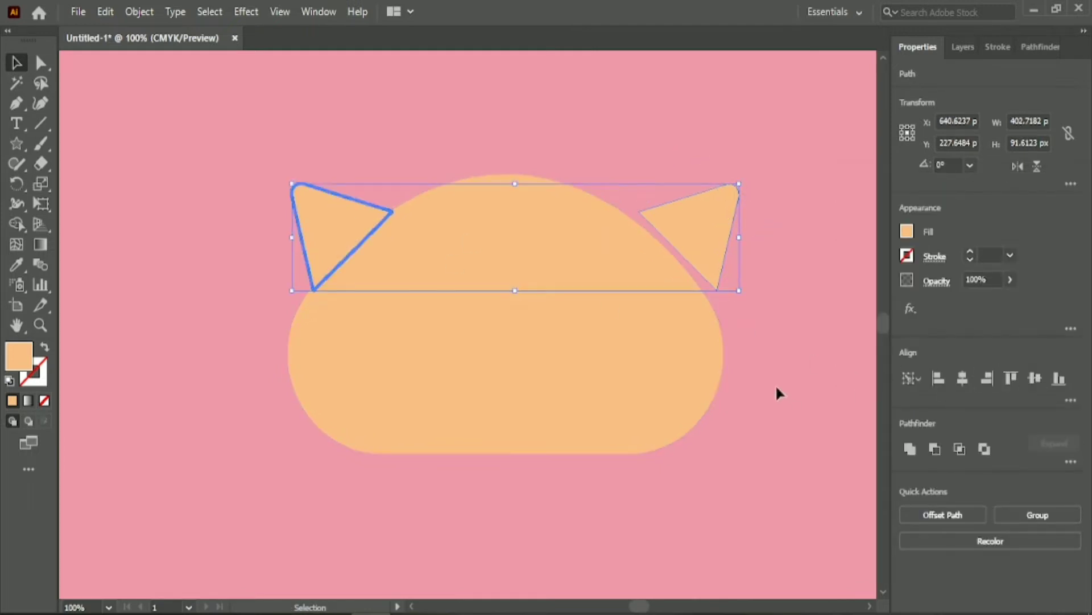
click(780, 393)
Step: Shift the right ear inward until it touches the dome's upper-right edge, matching the left ear's placement
click(698, 243)
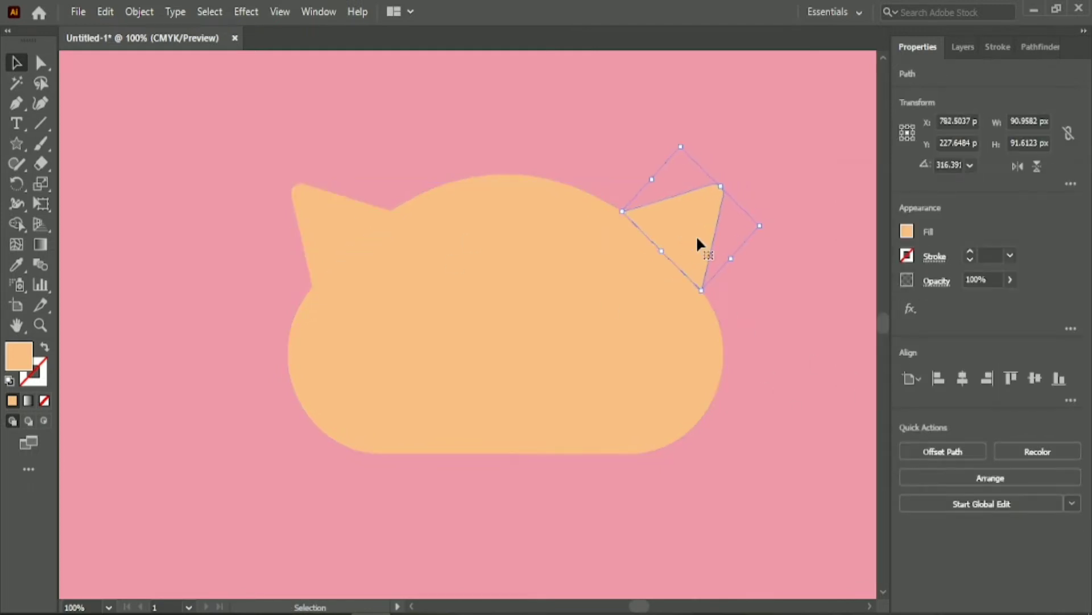
shift+click(345, 223)
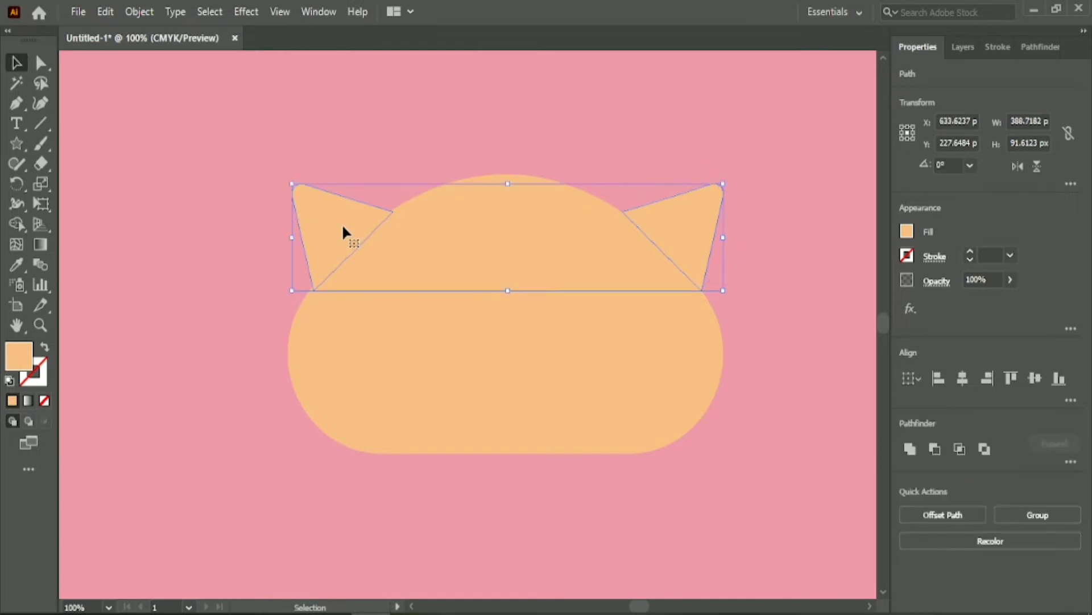
click(342, 223)
click(733, 316)
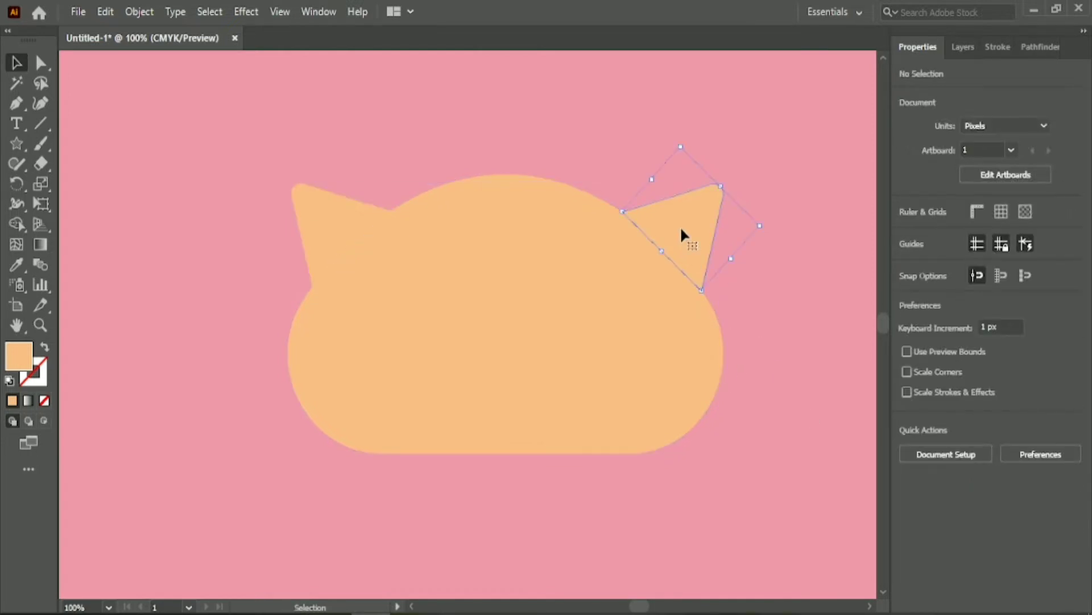
click(764, 338)
key(ctrl+minus)
key(ctrl+minus)
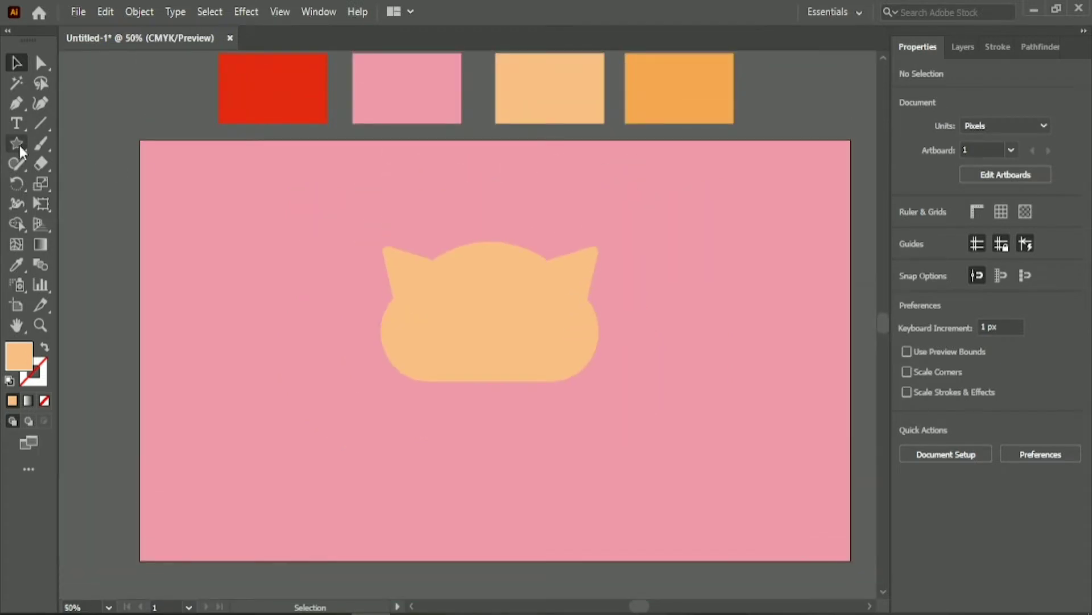
Step: Draw a rectangle about 278 × 351 px for the body, from below the artboard up to the head's lower edge
scroll(22, 153, down, 1)
click(21, 146)
right_click(20, 144)
click(56, 144)
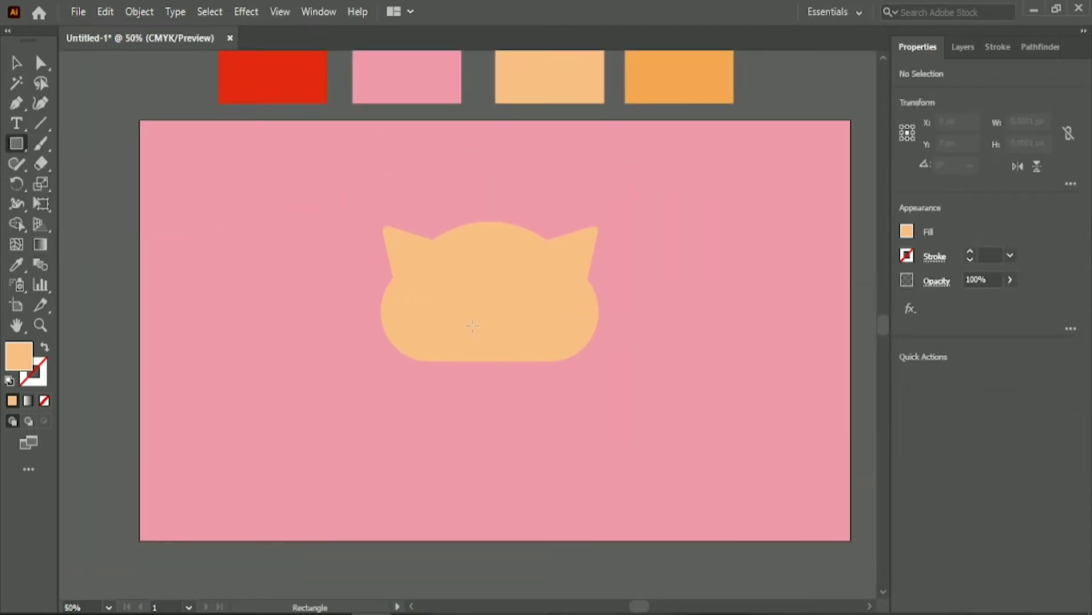
scroll(473, 326, down, 1)
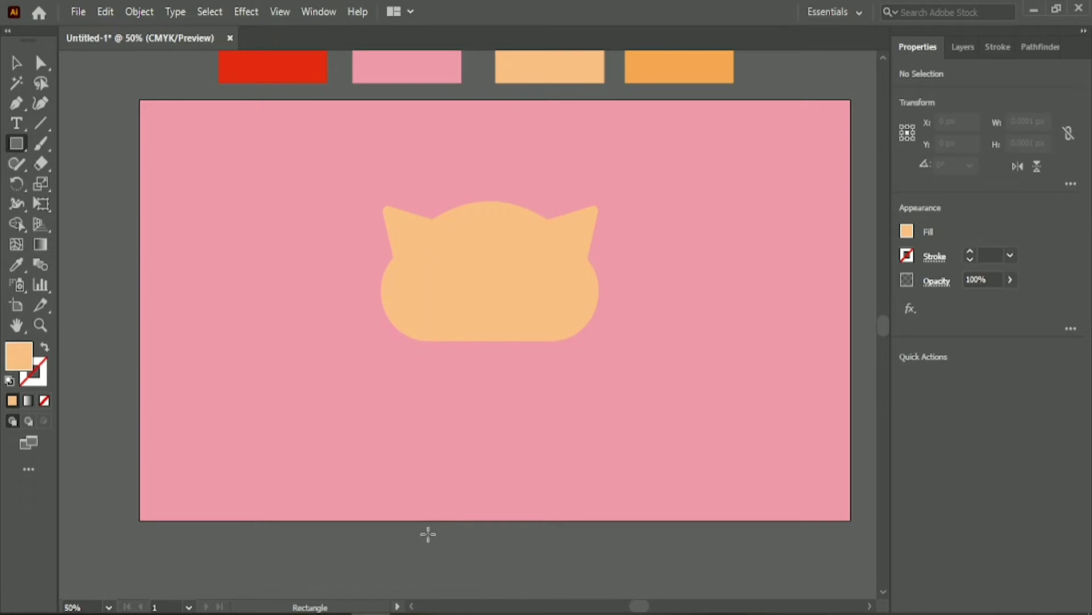
drag(428, 534, 583, 327)
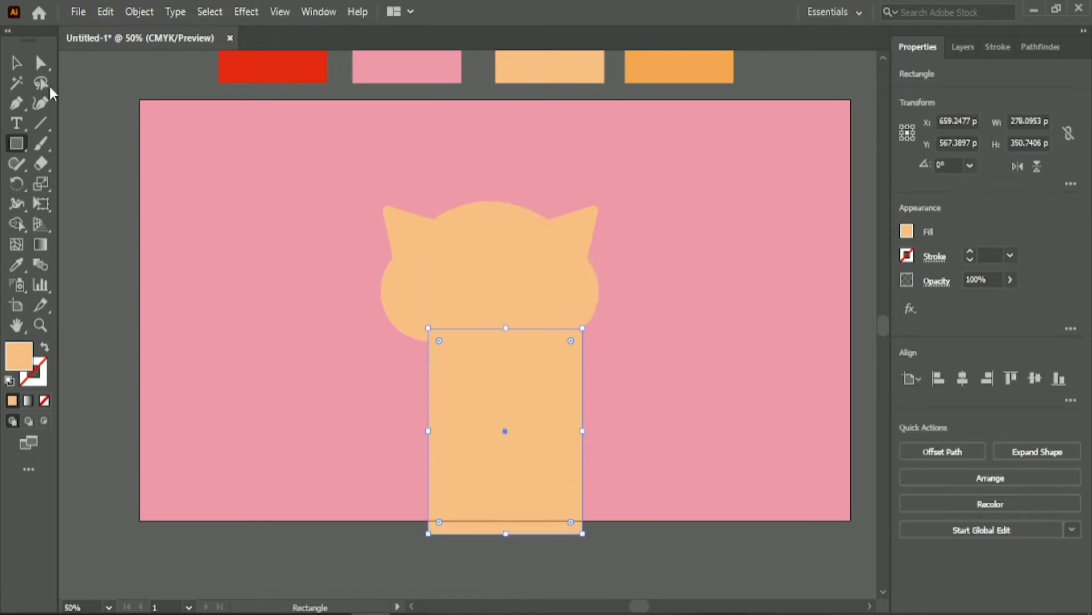
Step: Taper the body rectangle into a trapezoid by moving its upper corner points inward and its lower corner points slightly outward
key(v)
key(a)
drag(428, 329, 497, 439)
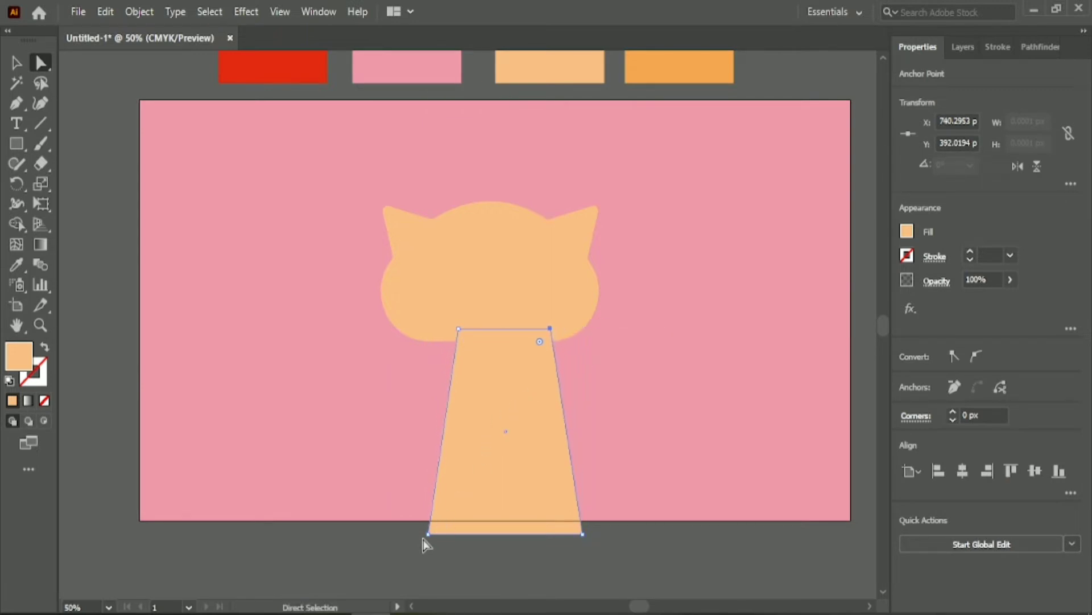
drag(428, 533, 417, 533)
drag(582, 534, 591, 534)
drag(551, 329, 551, 330)
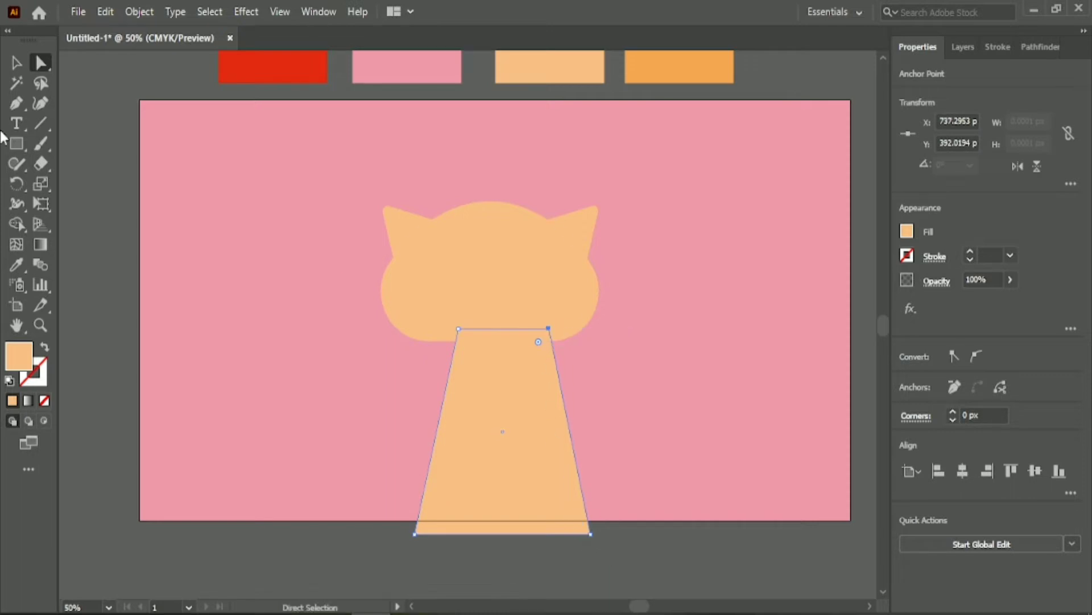
Step: Centre the trapezoid body horizontally on the artboard
click(16, 63)
click(510, 425)
click(962, 378)
click(670, 545)
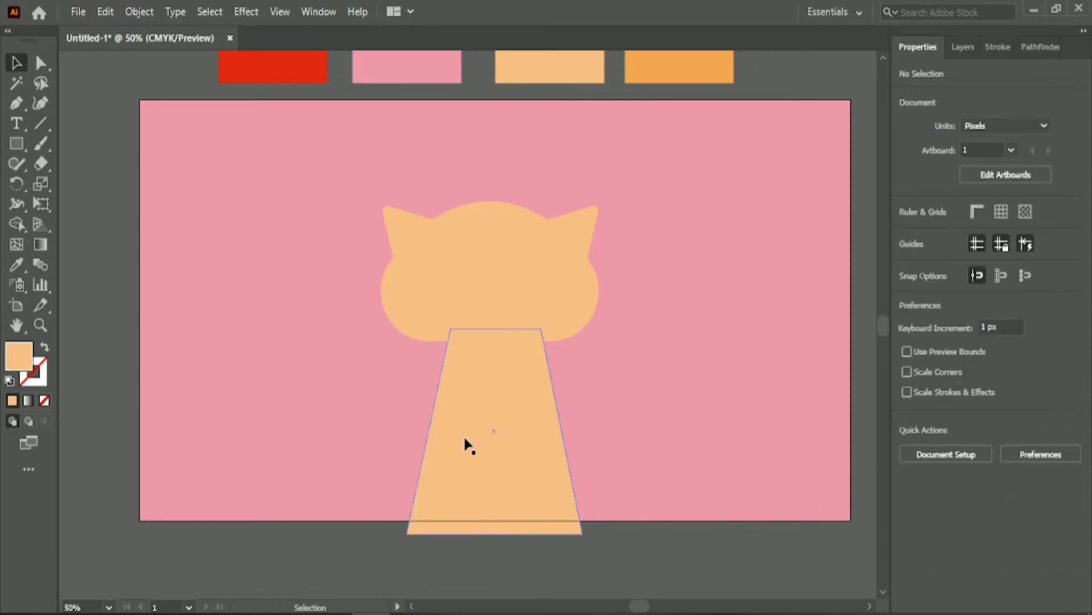
Step: Enlarge the body proportionally to about 384 × 426 px and re-centre it horizontally under the head
click(470, 435)
drag(581, 435, 620, 435)
drag(526, 421, 508, 441)
click(962, 380)
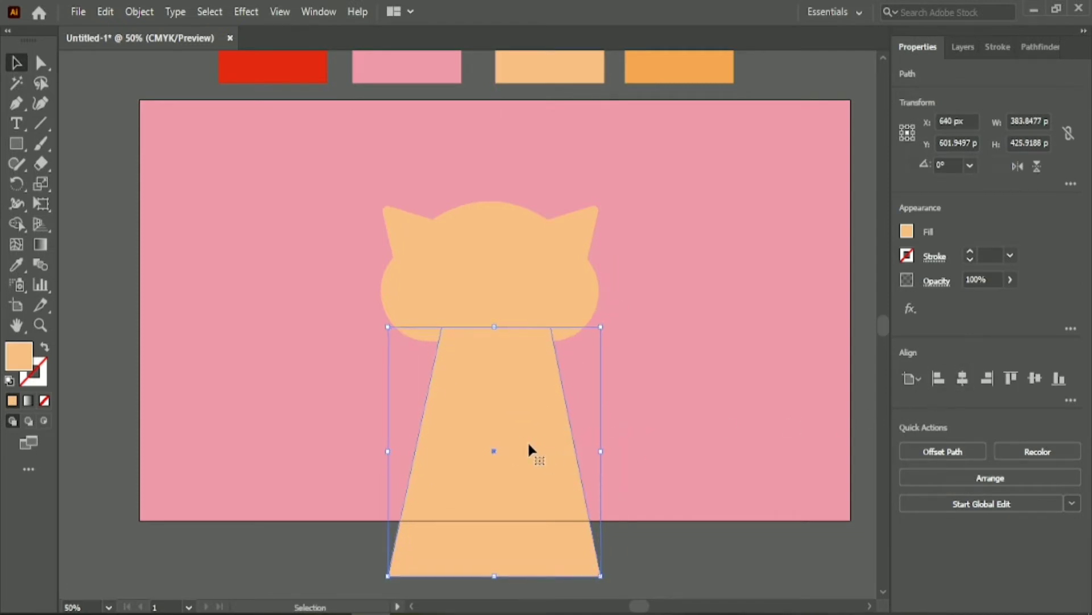
Step: Nudge the body straight down until its upper edge only slightly overlaps the bottom of the head
key(Down)
key(Down)
key(Down)
key(Down)
key(Down)
key(Down)
key(Down)
key(Down)
key(Down)
key(Down)
key(Down)
key(Down)
key(Down)
key(Down)
key(Down)
key(Down)
key(Down)
key(Down)
key(Down)
key(Down)
key(Down)
key(Down)
key(Down)
key(Down)
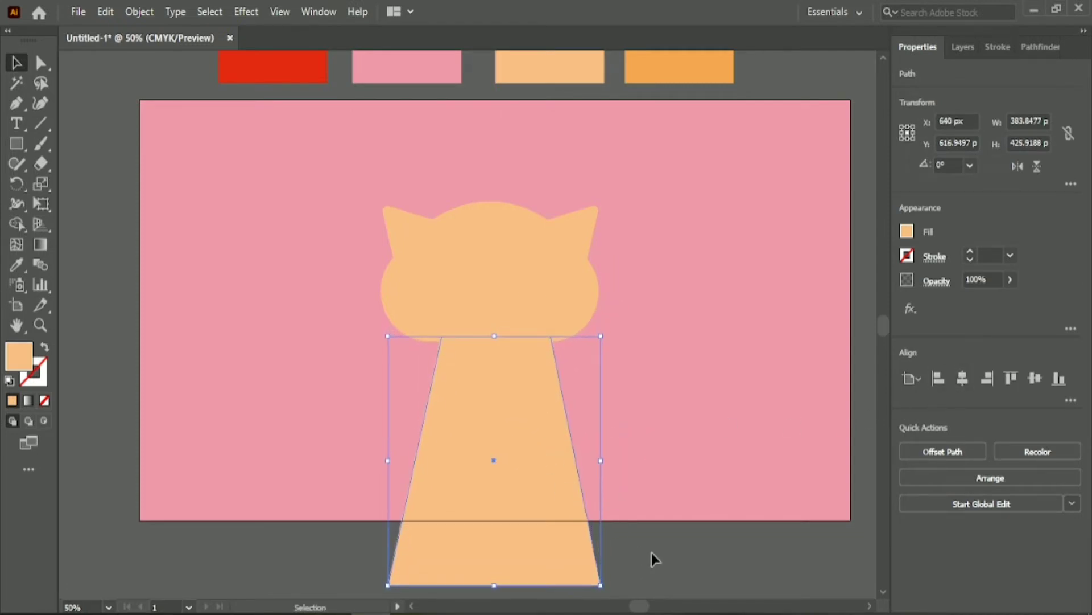
click(651, 555)
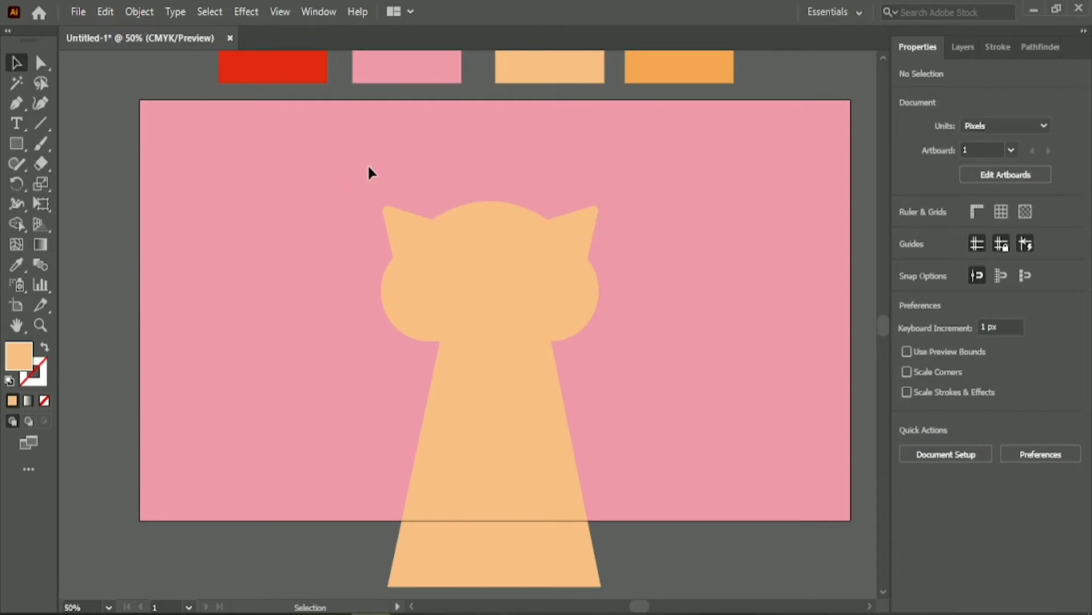
Step: Merge both ears and the head dome into one shape with the Shape Builder
drag(368, 168, 632, 268)
click(17, 225)
drag(401, 228, 432, 247)
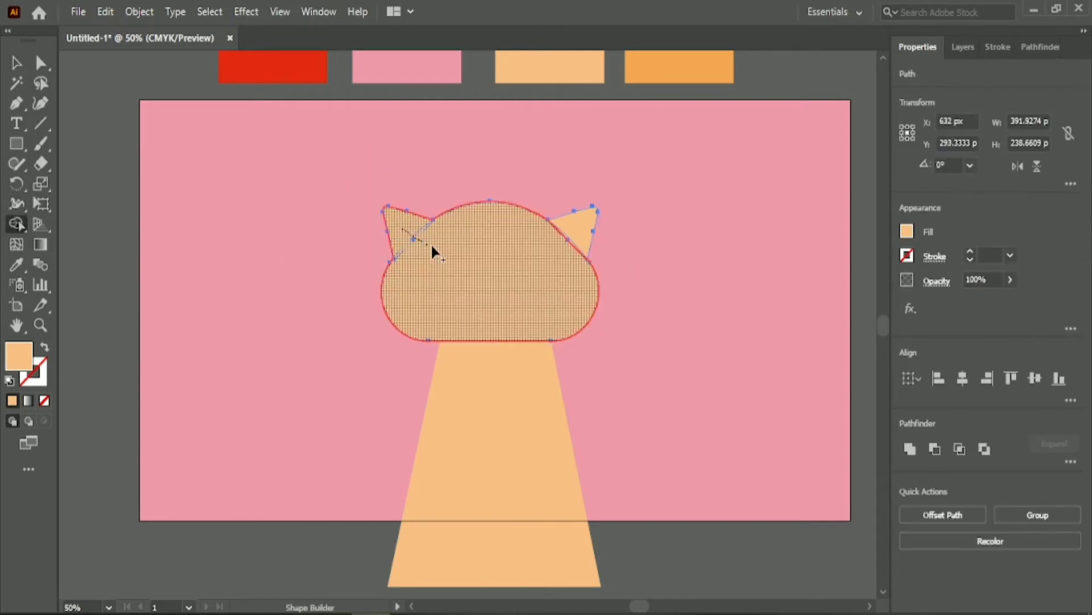
drag(579, 230, 579, 230)
key(v)
click(520, 147)
Step: Centre the merged head horizontally on the artboard so it lines up with the body
click(518, 400)
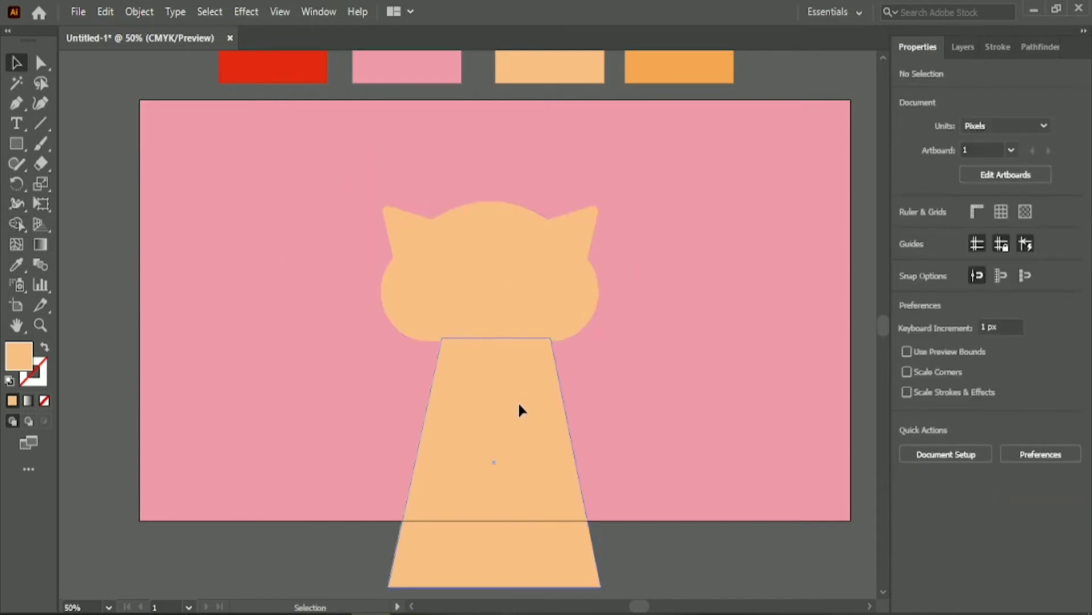
click(541, 296)
click(962, 378)
click(717, 387)
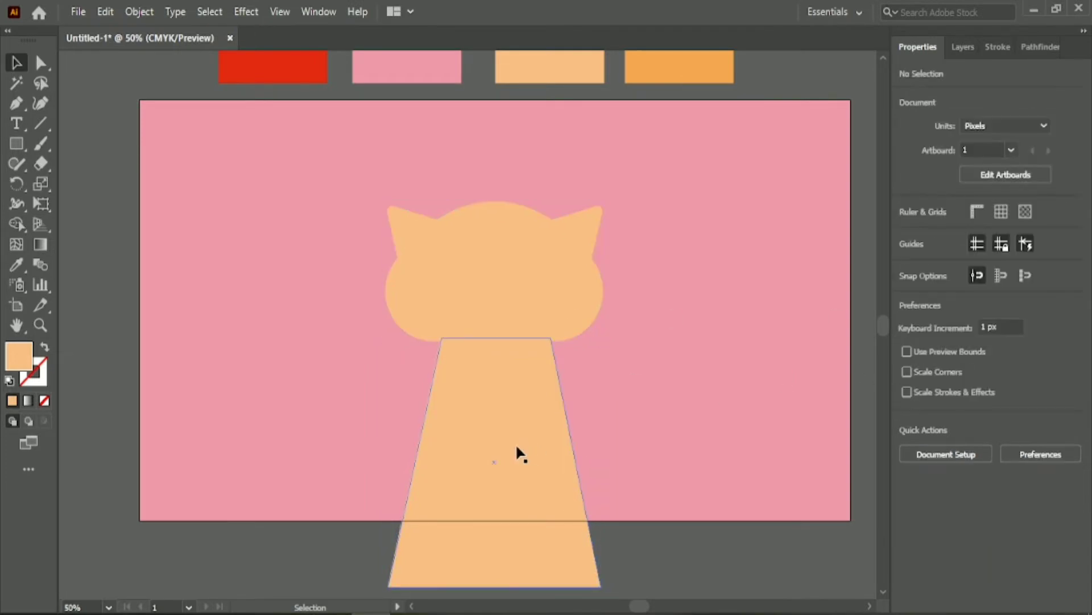
Step: Draw an arched open path about 57 px wide inside the right ear with the Pen tool
click(18, 105)
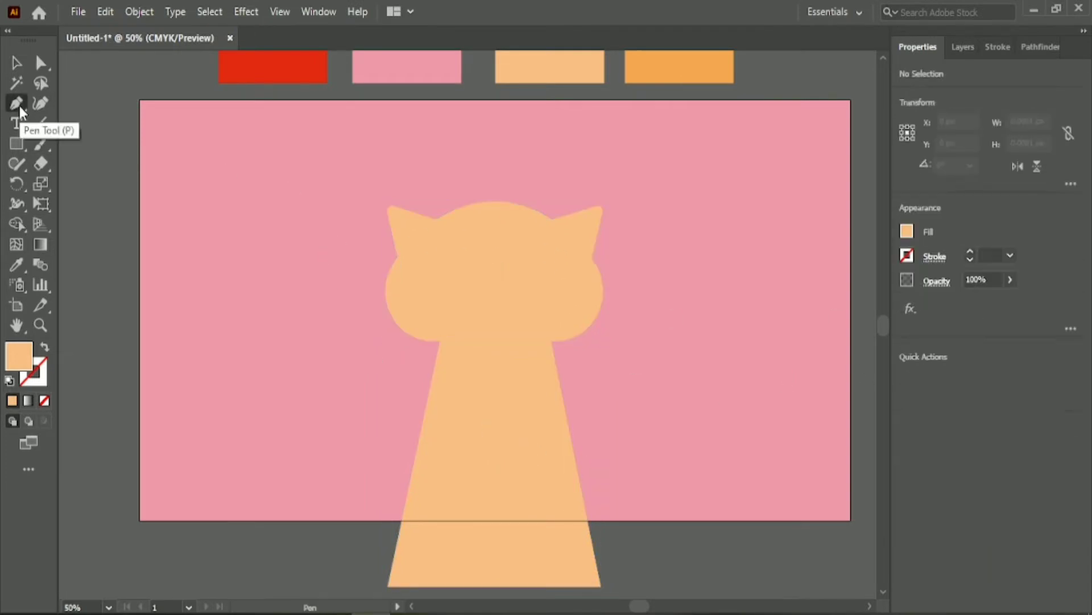
scroll(589, 227, up, 2)
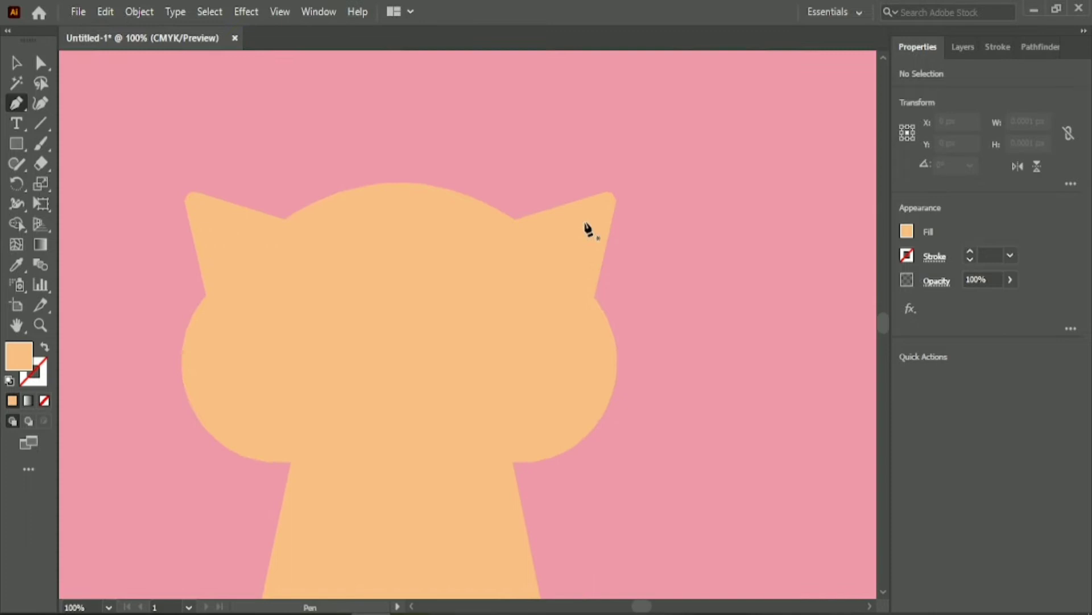
click(541, 235)
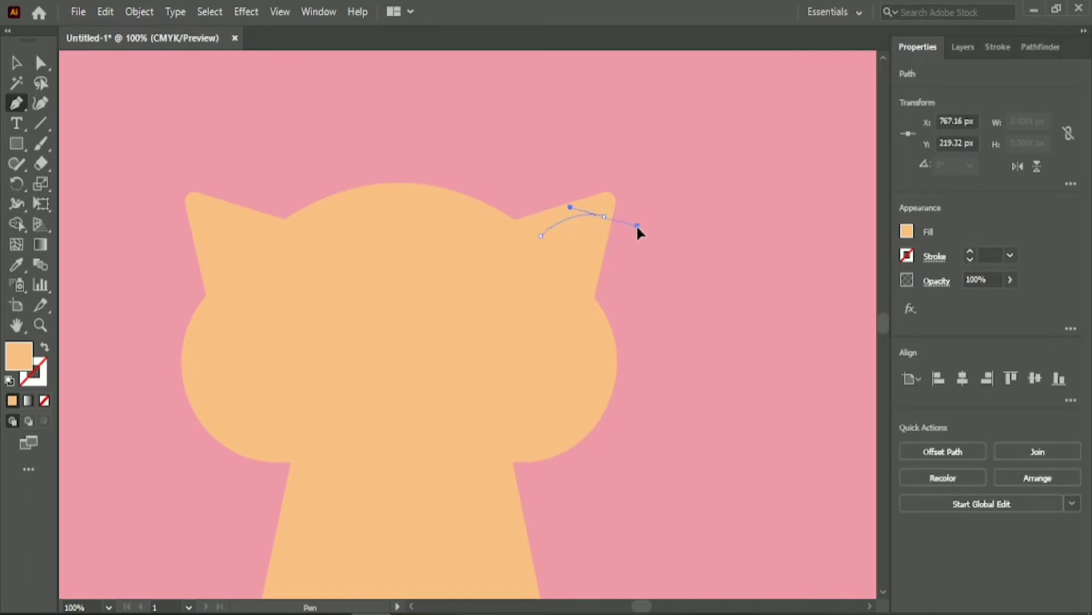
drag(637, 226, 642, 225)
click(604, 216)
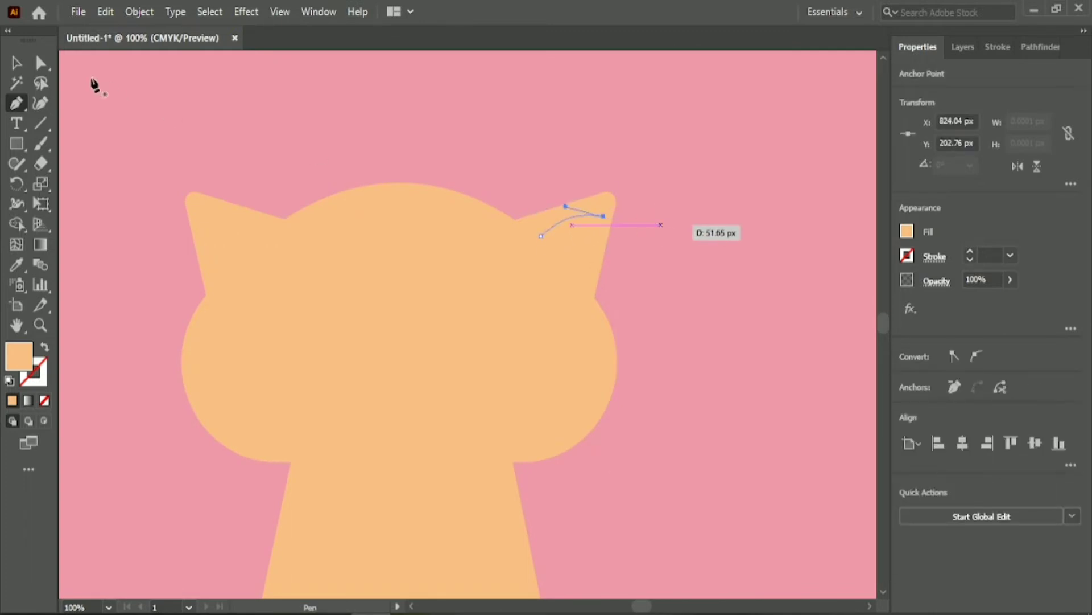
click(17, 62)
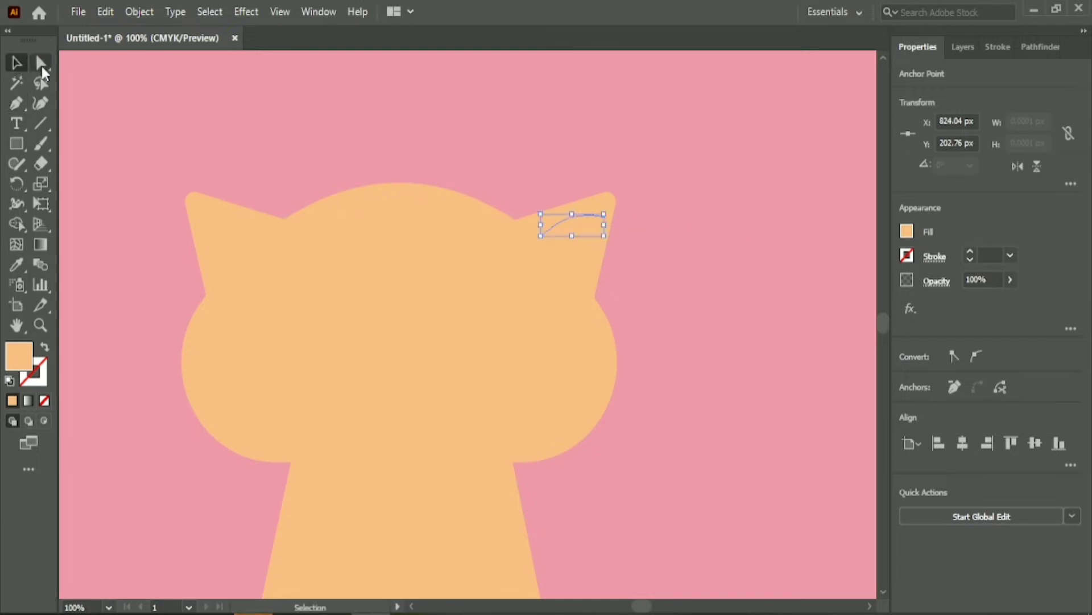
Step: Raise the outer end point of the right ear's curve closer to the ear tip
click(41, 63)
click(603, 214)
drag(604, 214, 604, 210)
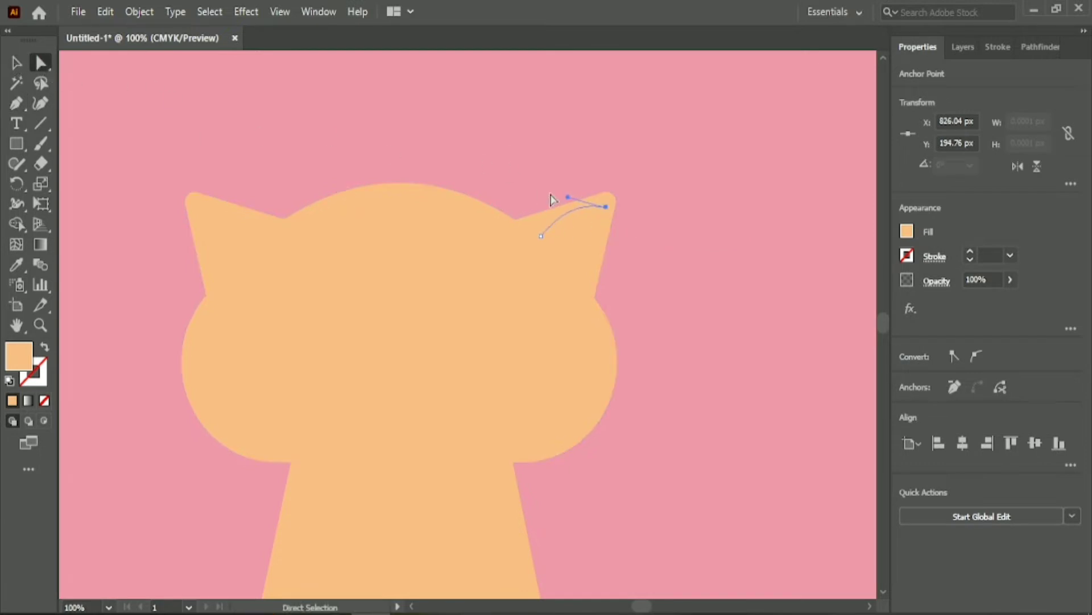
key(v)
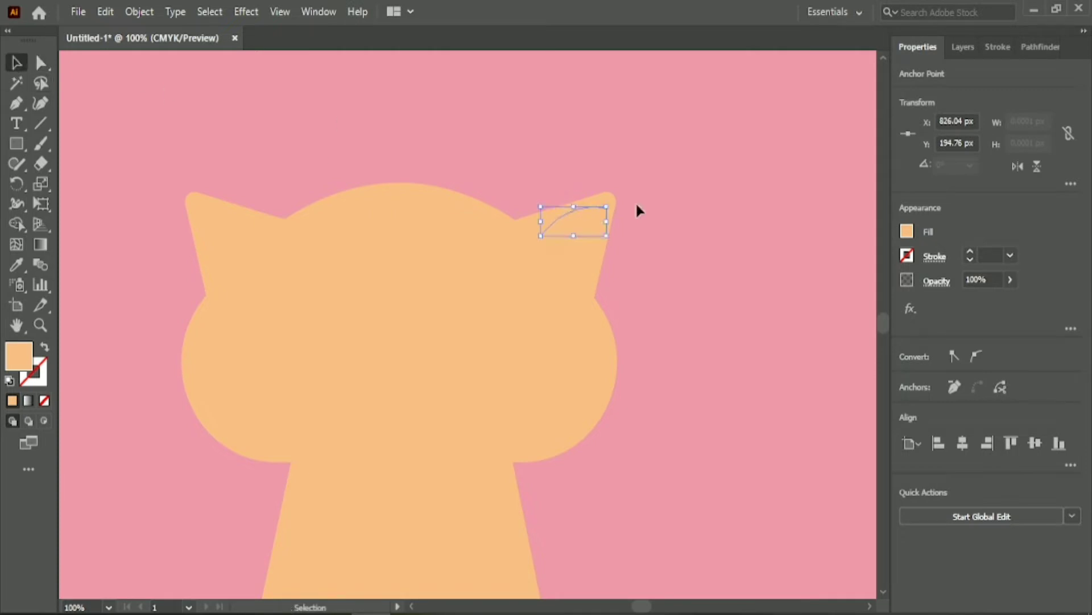
Step: Give the right ear's curve no fill and a black 1 pt stroke
click(45, 347)
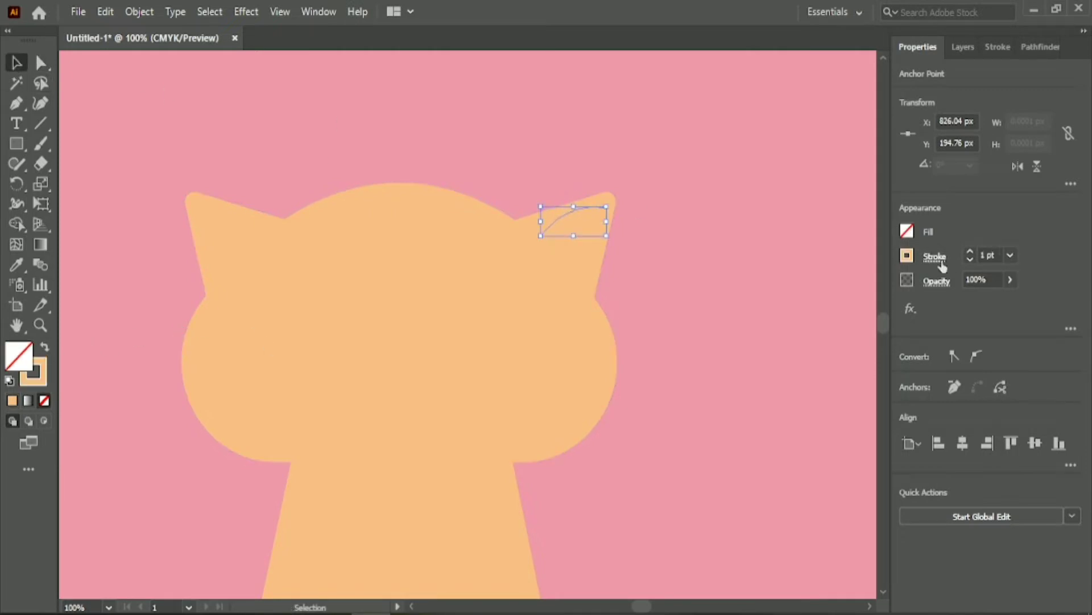
click(907, 256)
click(769, 318)
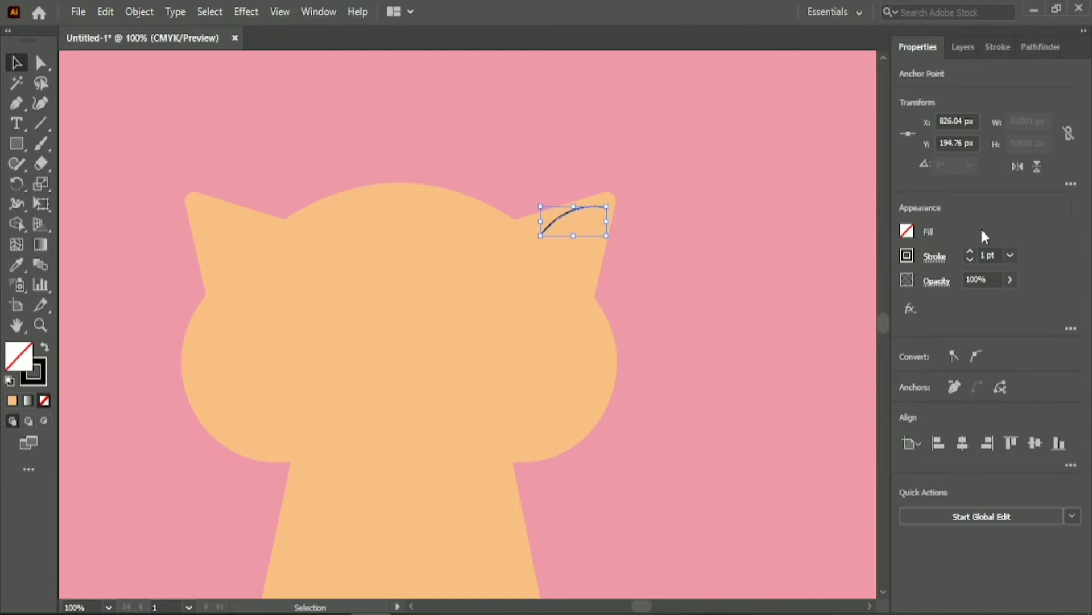
click(743, 161)
Step: Draw a matching arched line about 61 px wide inside the left ear and nudge it slightly down
click(16, 103)
drag(267, 228, 219, 267)
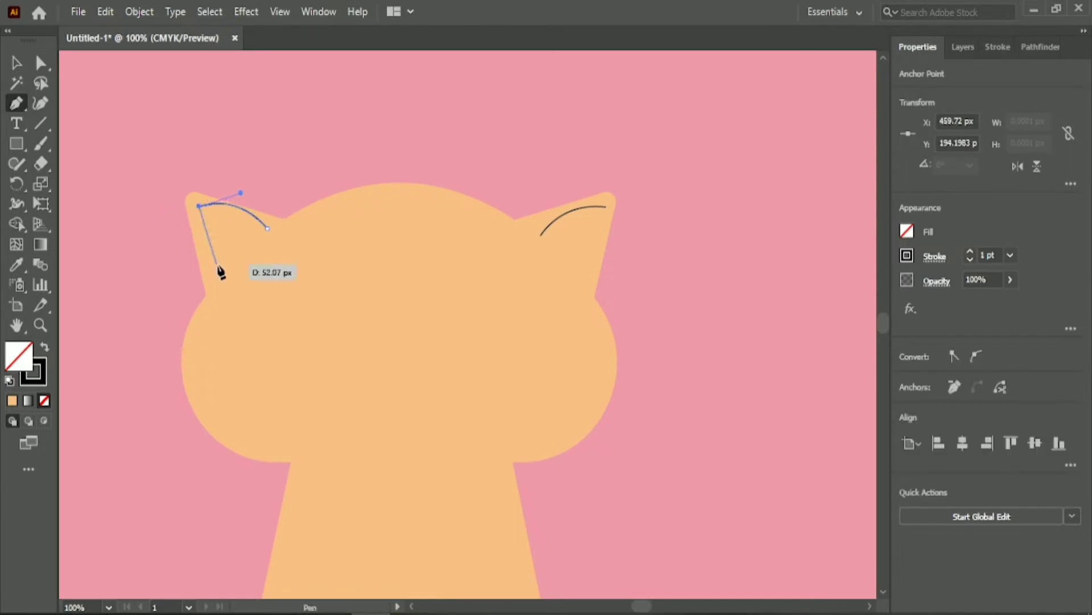
key(v)
click(107, 165)
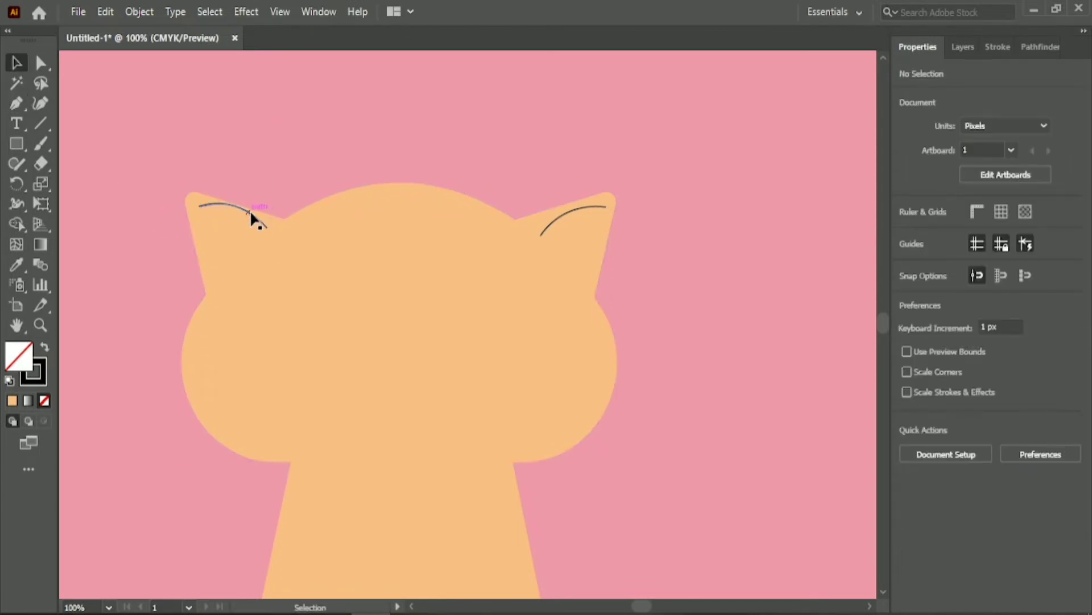
click(260, 217)
key(Down)
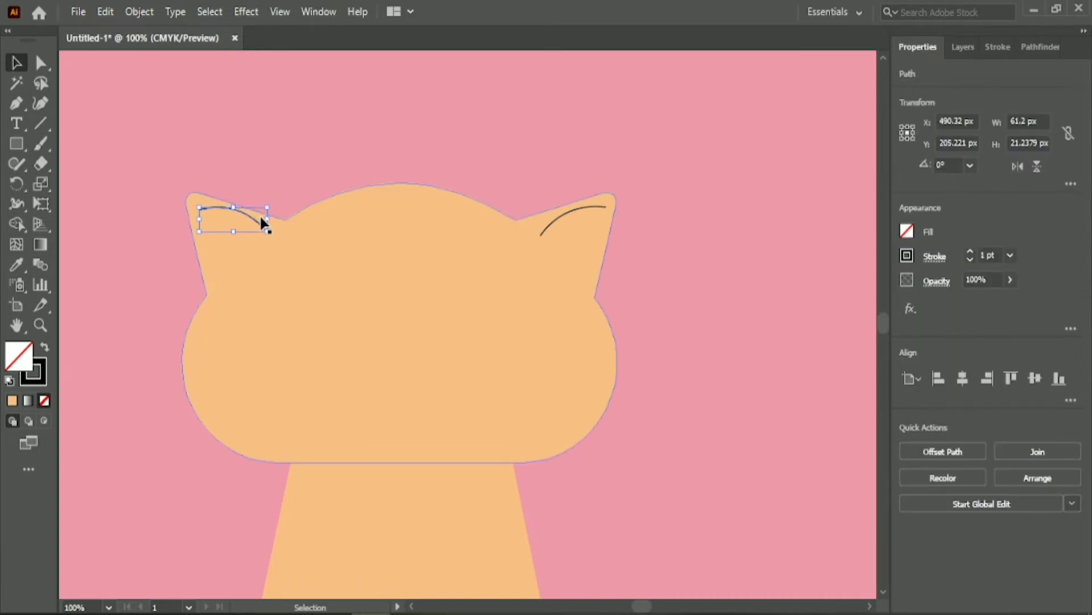
click(261, 171)
Step: Draw a downward-curving closed eye about 40 px wide on the left half of the face with the Pen tool
key(p)
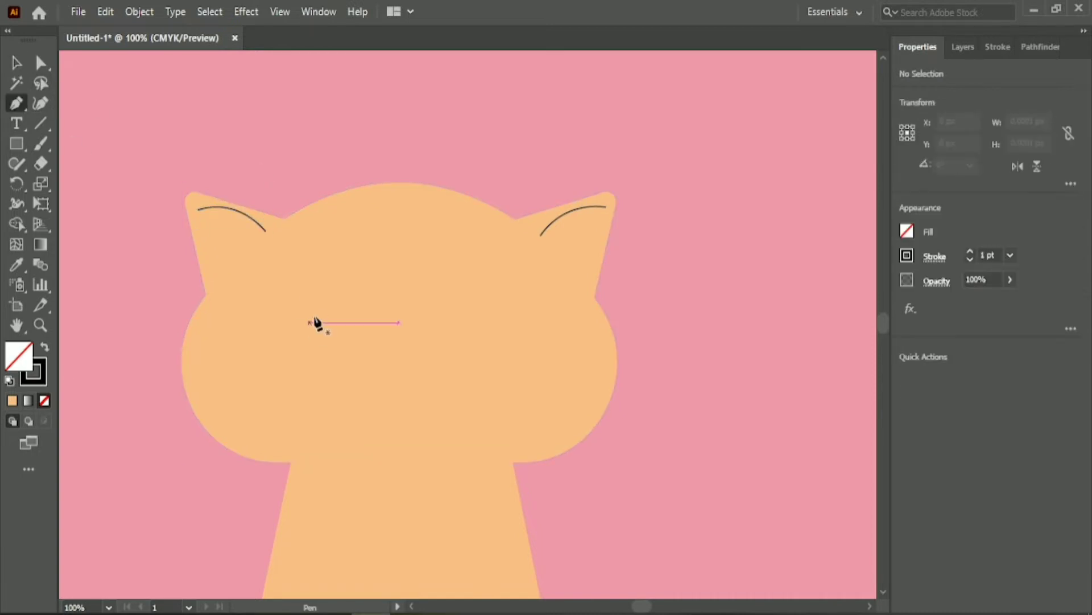
click(319, 303)
drag(360, 304, 390, 278)
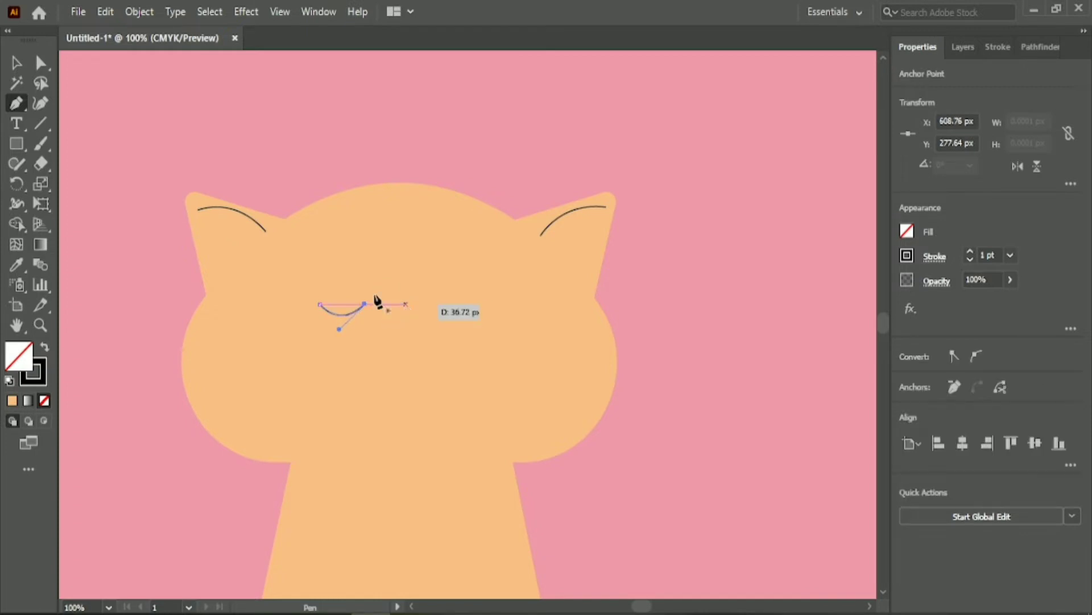
key(v)
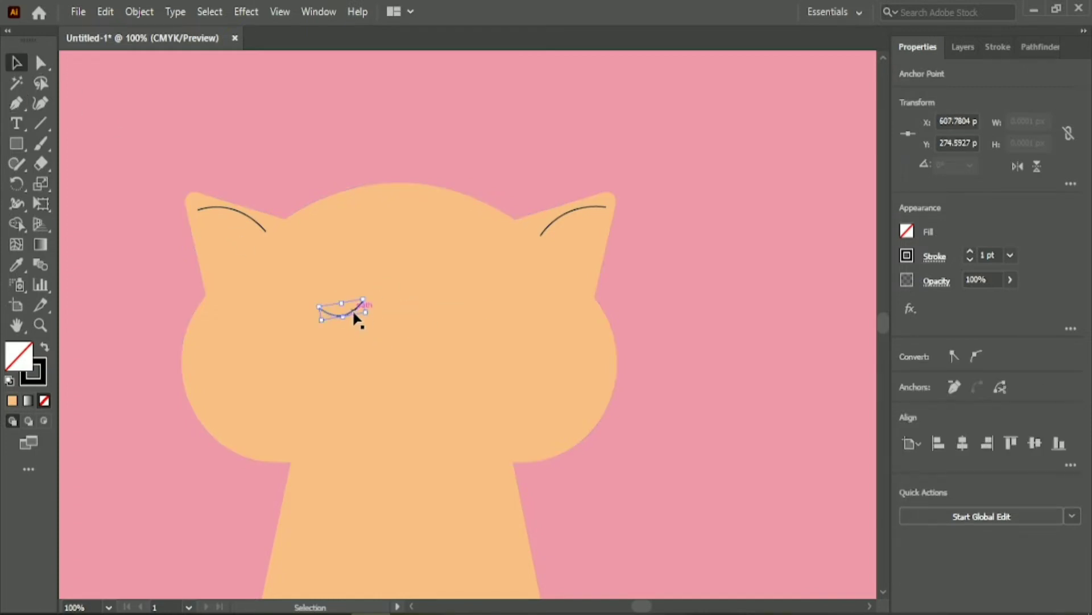
Step: Duplicate the closed eye to the right half of the face and reflect the copy across the vertical axis
drag(355, 316, 444, 317)
right_click(444, 317)
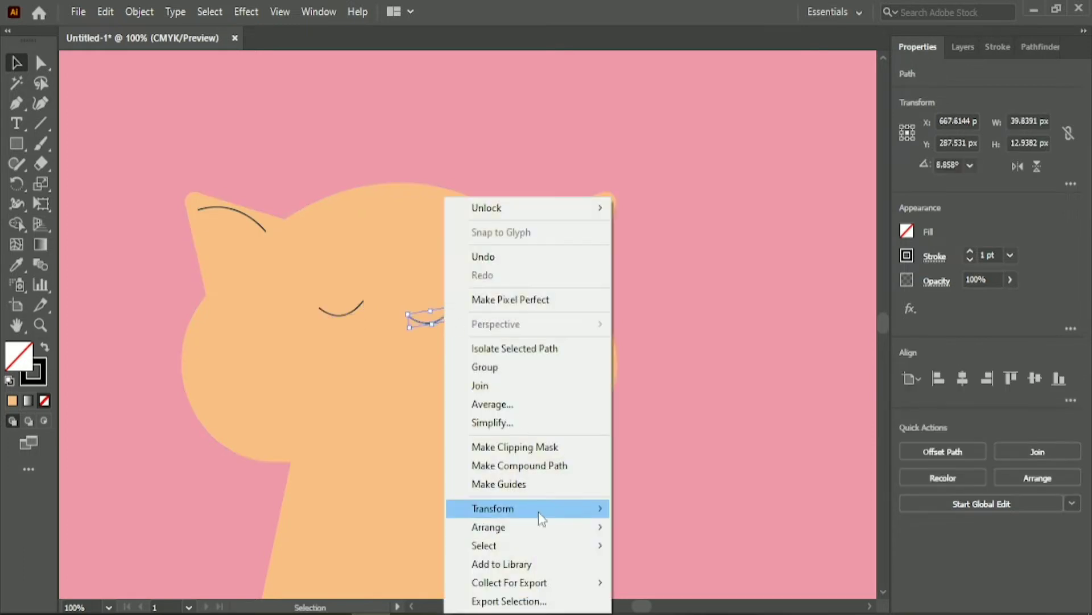
mouse_move(539, 510)
click(653, 422)
key(Return)
click(398, 159)
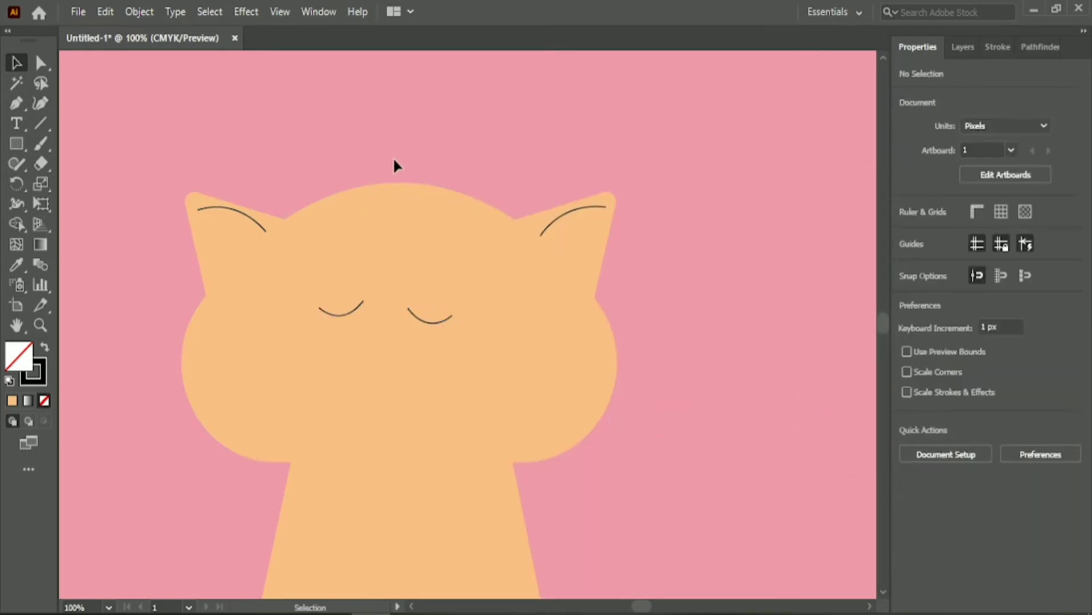
Step: Draw a circle about 27 px in diameter above the head and fill it black with no stroke
drag(16, 143, 63, 177)
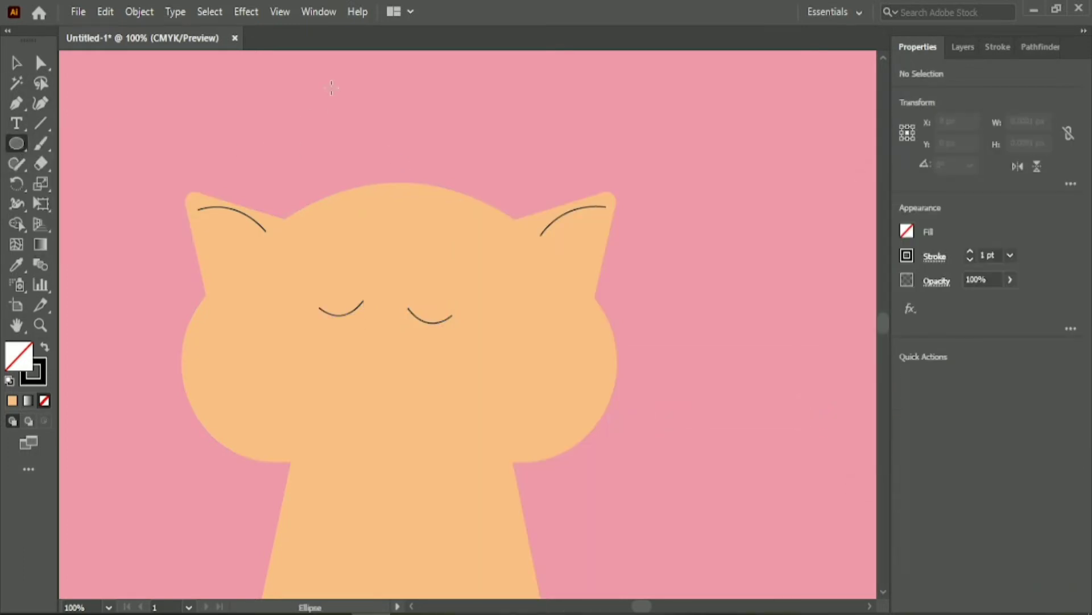
drag(331, 88, 362, 119)
key(v)
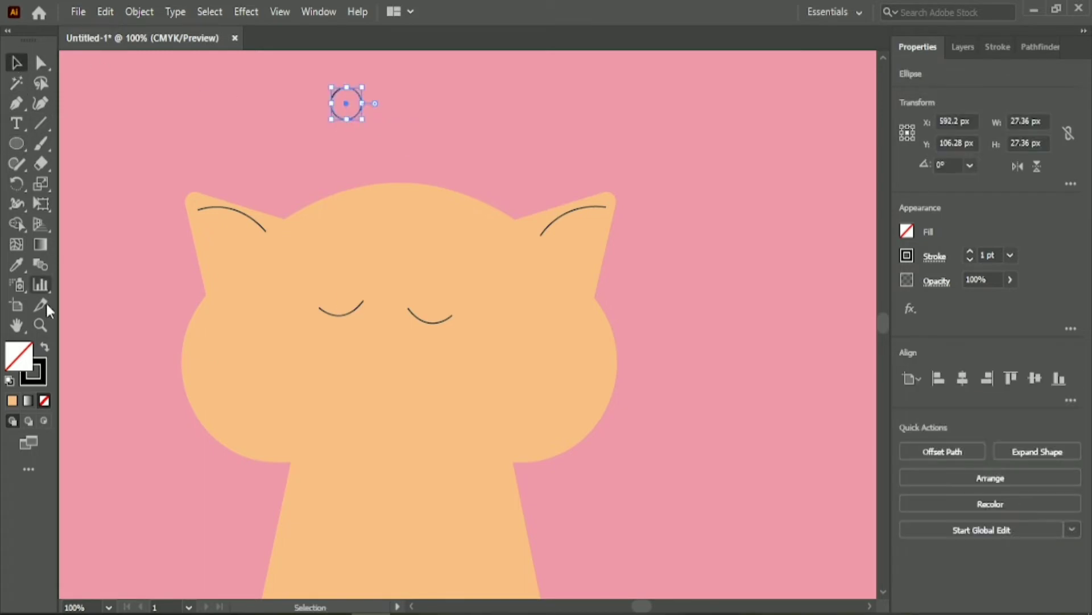
click(45, 347)
Step: Draw a horizontal line about 77 px long through the circle's centre and split the circle along it with Pathfinder Divide
click(40, 123)
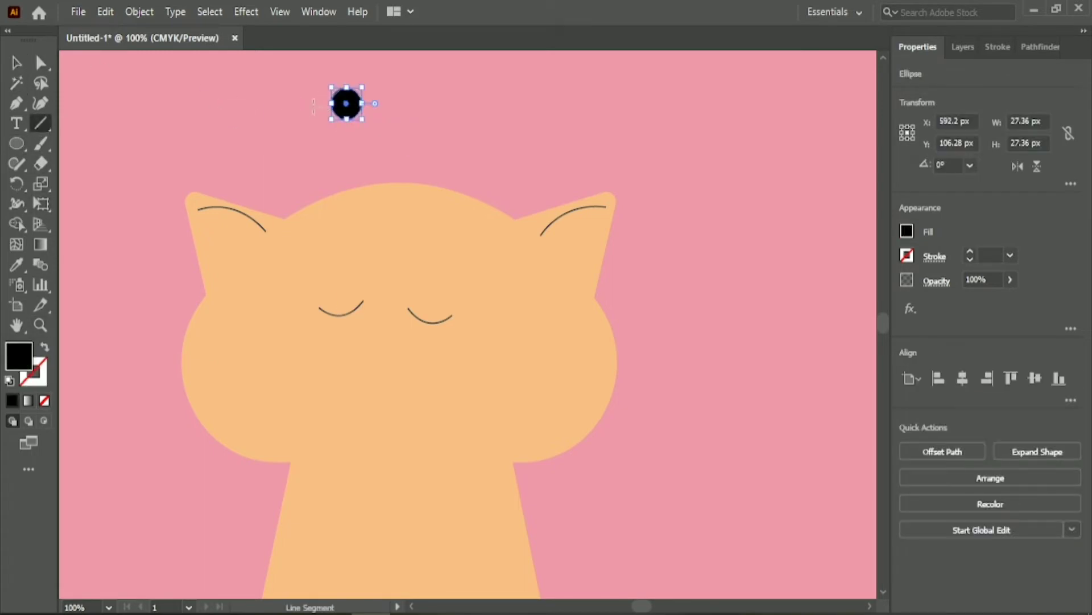
drag(300, 104, 386, 104)
key(v)
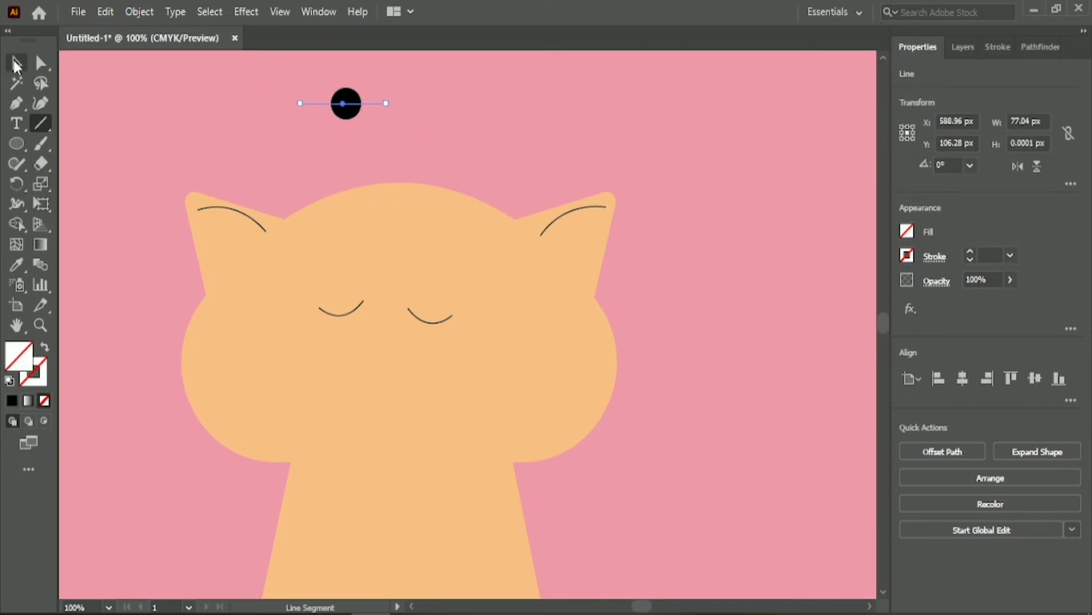
shift+click(347, 106)
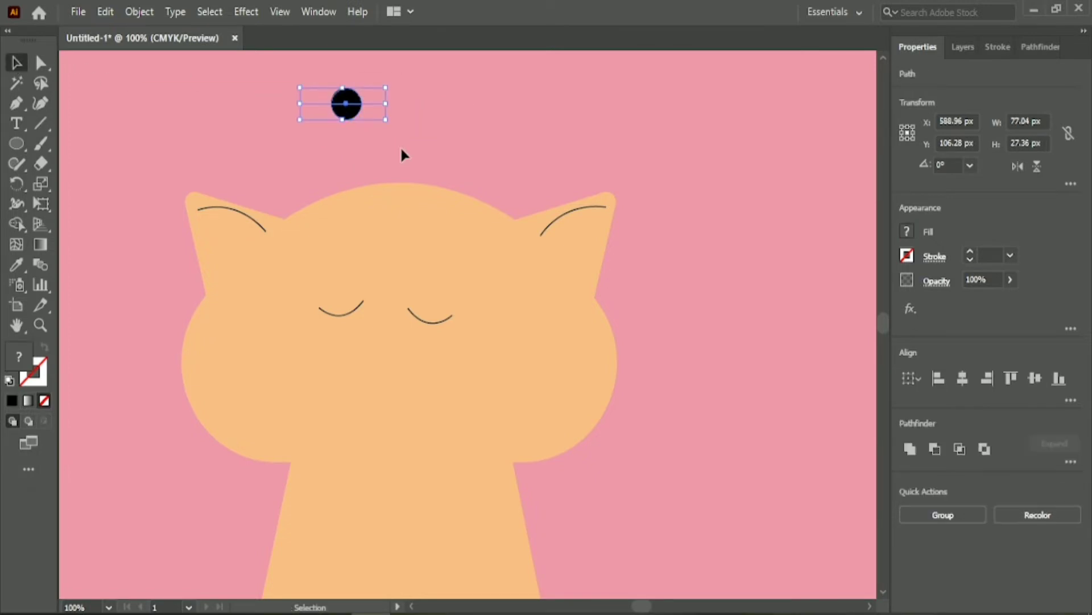
click(1040, 47)
click(929, 134)
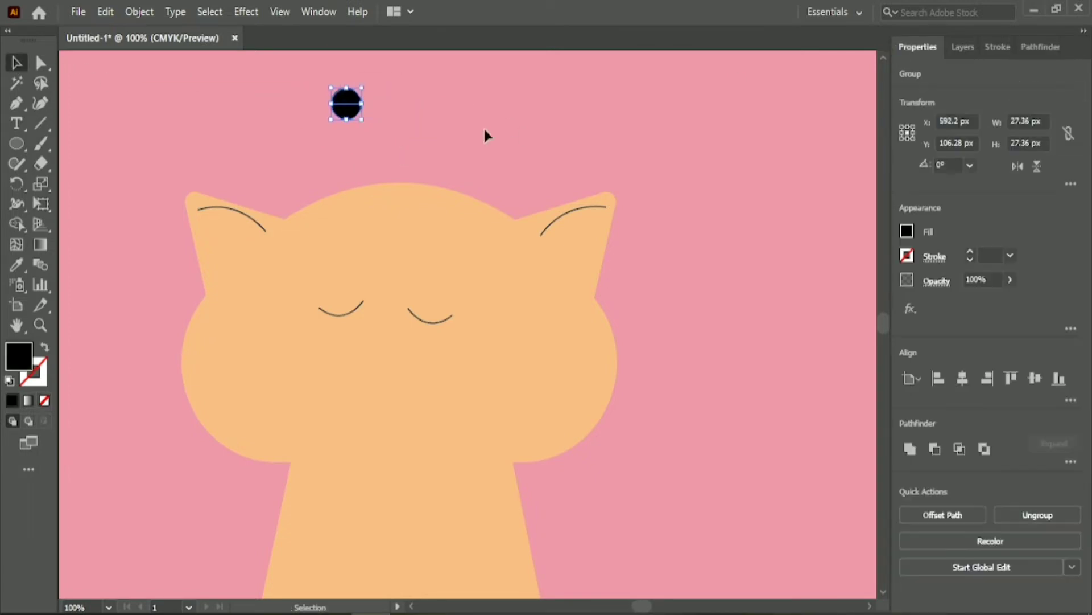
Step: Ungroup the divided circle, move its lower half between the closed eyes as a nose, and delete the upper half
right_click(348, 91)
click(395, 255)
click(349, 112)
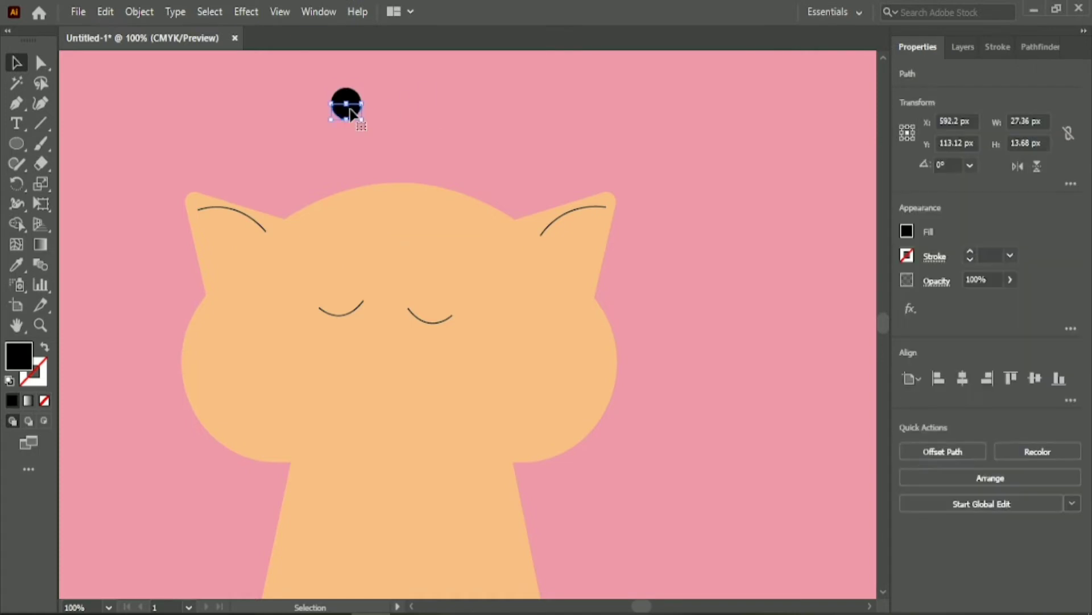
drag(347, 113, 400, 344)
click(347, 97)
key(Delete)
Step: Widen the half-circle nose to about 36 px and round its two upper corners
click(397, 345)
scroll(398, 347, up, 3)
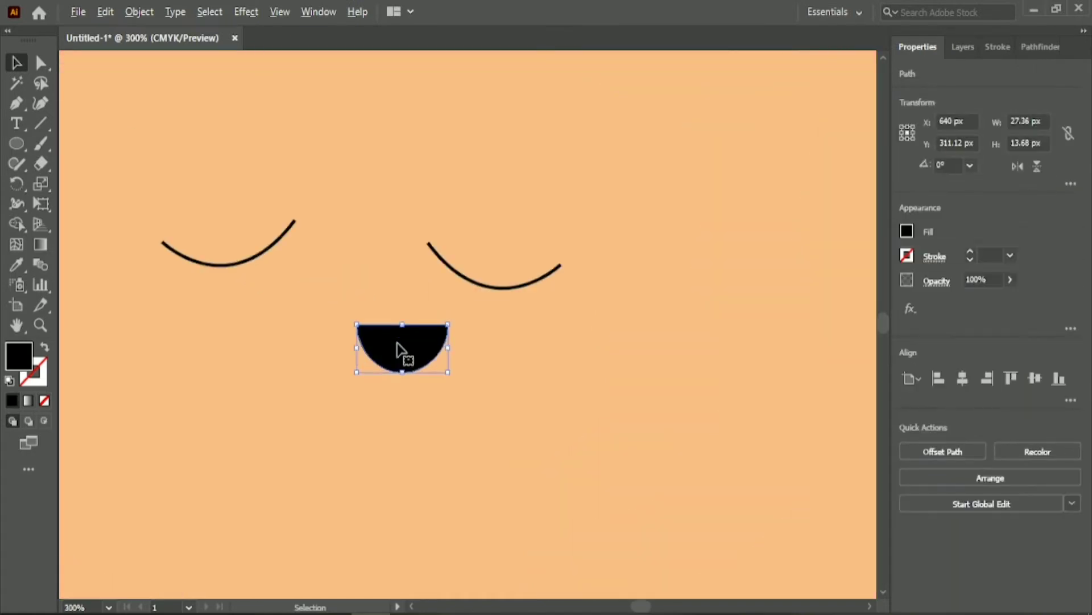
drag(358, 350, 329, 346)
click(40, 63)
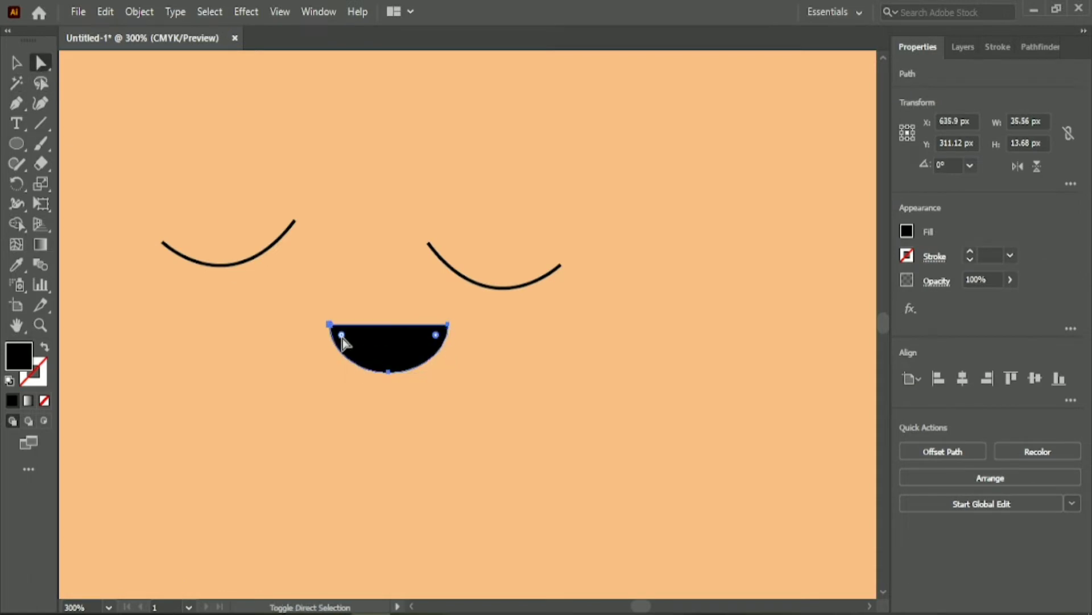
key(v)
drag(388, 325, 429, 354)
key(a)
key(v)
Step: Centre the nose horizontally on the face at X 640 px
click(292, 203)
alt+scroll(291, 203, down, 2)
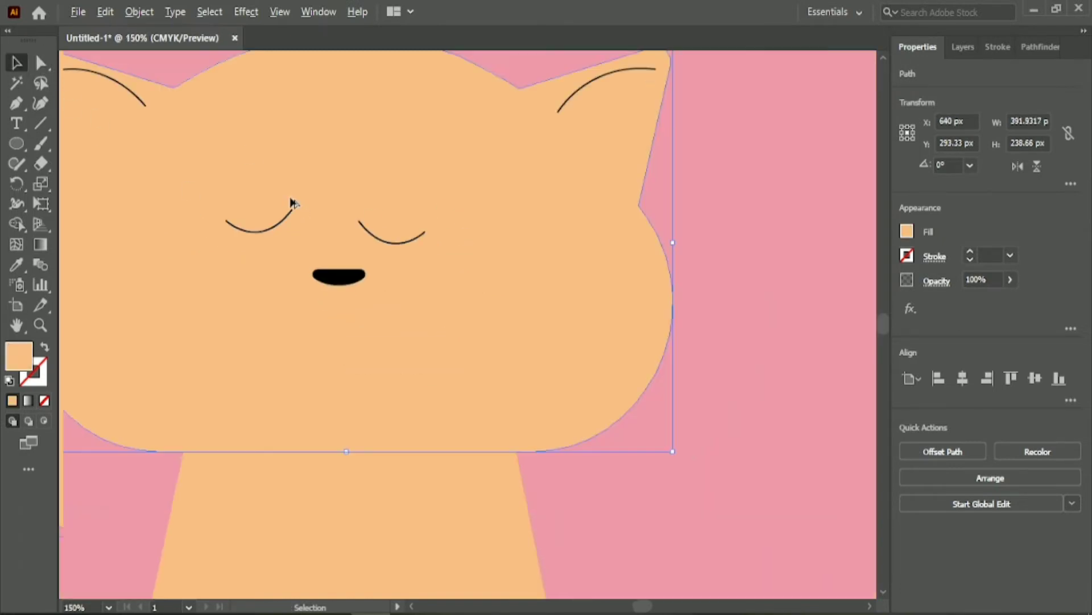
mouse_move(647, 610)
mouse_down()
mouse_move(635, 609)
mouse_move(644, 609)
mouse_up()
click(453, 282)
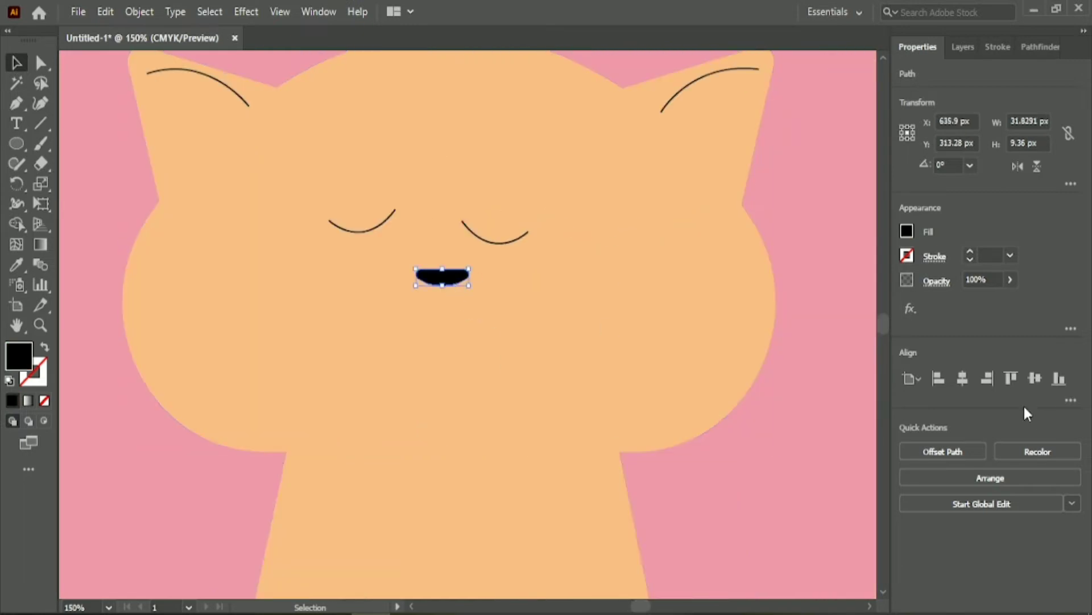
click(647, 300)
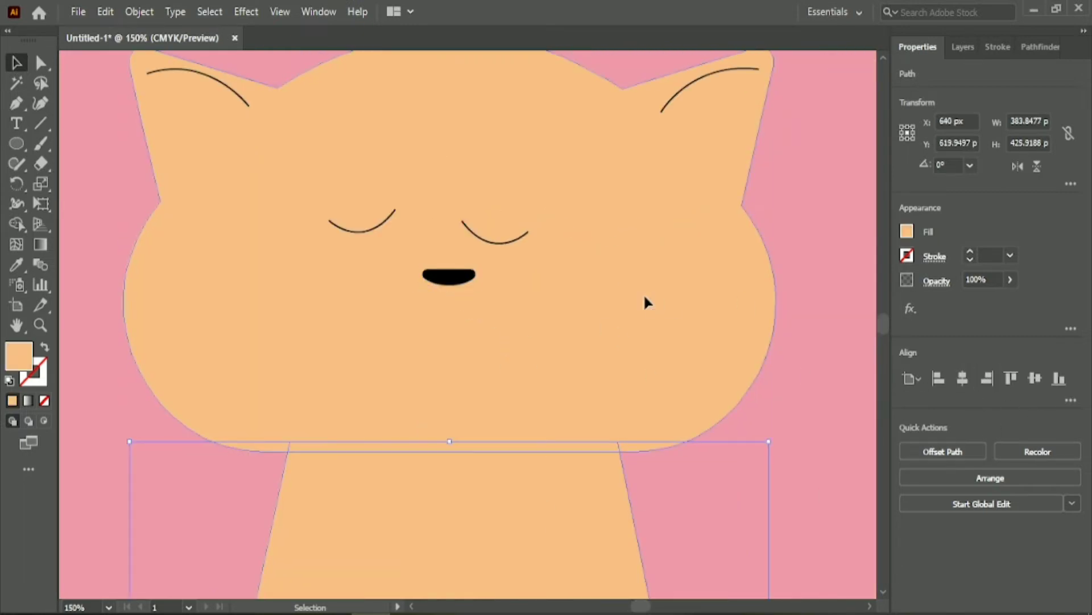
click(448, 283)
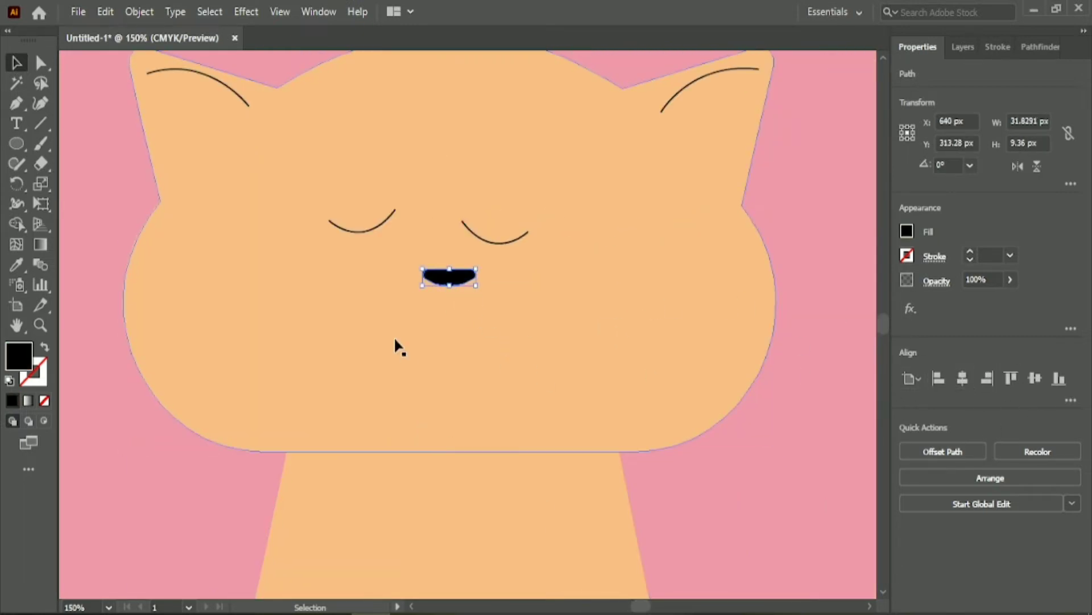
Step: Nudge the nose up 6 px, keeping it centred on the face
key(Left)
key(Left)
key(Left)
key(Left)
key(Left)
key(Up)
key(Up)
key(Up)
key(Up)
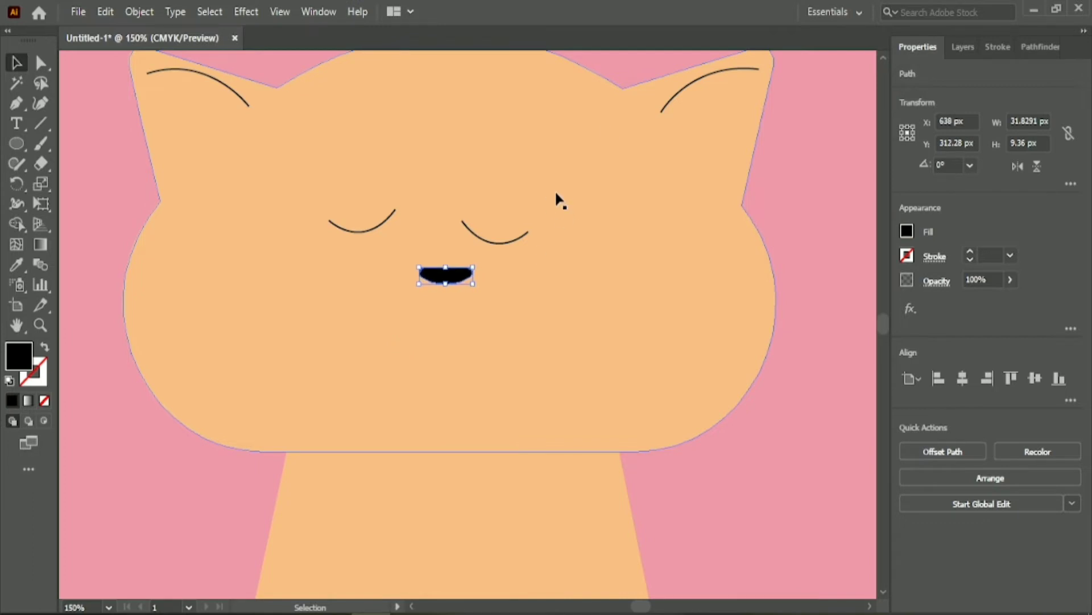
key(Right)
key(Right)
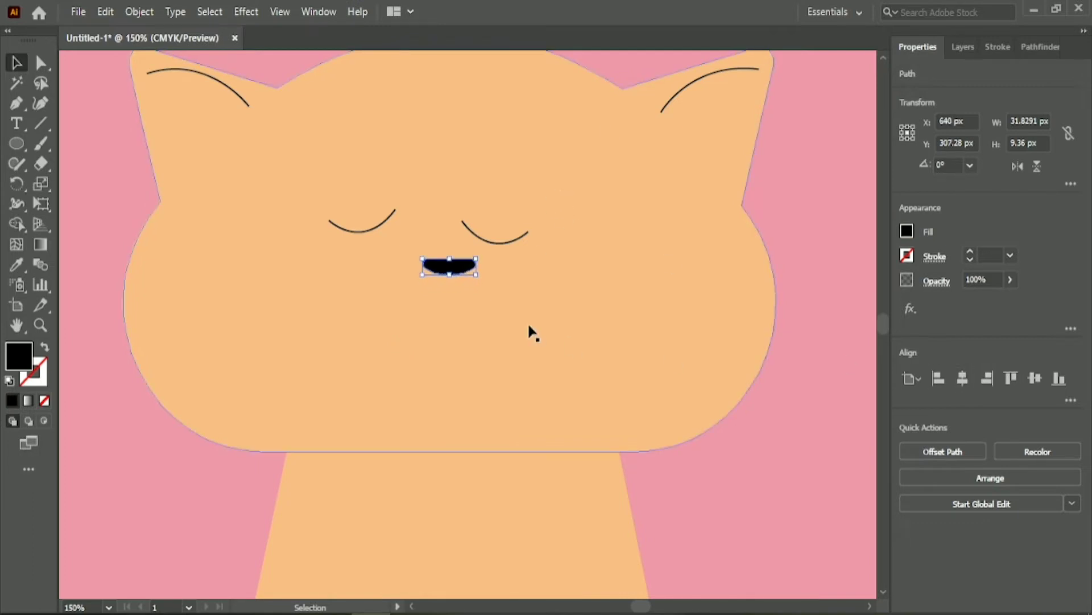
scroll(353, 232, up, 2)
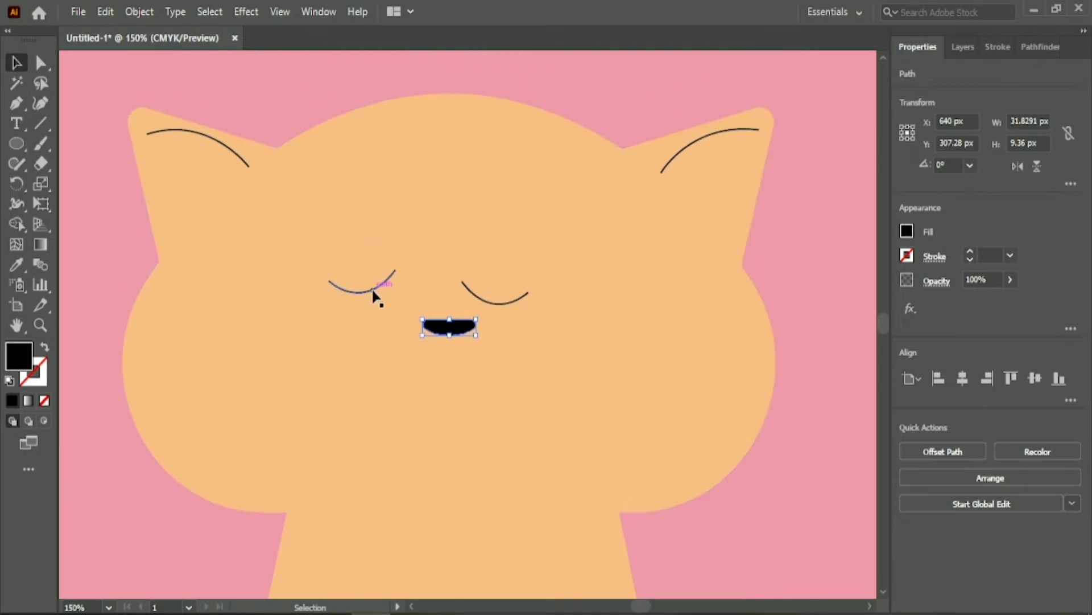
Step: Enlarge both closed eyes together so each curve is about 50 px wide
click(371, 292)
shift+click(504, 302)
drag(529, 304, 582, 313)
Step: Give the eyes and both ear lines a 2 pt stroke with round caps
shift+click(676, 166)
shift+click(246, 165)
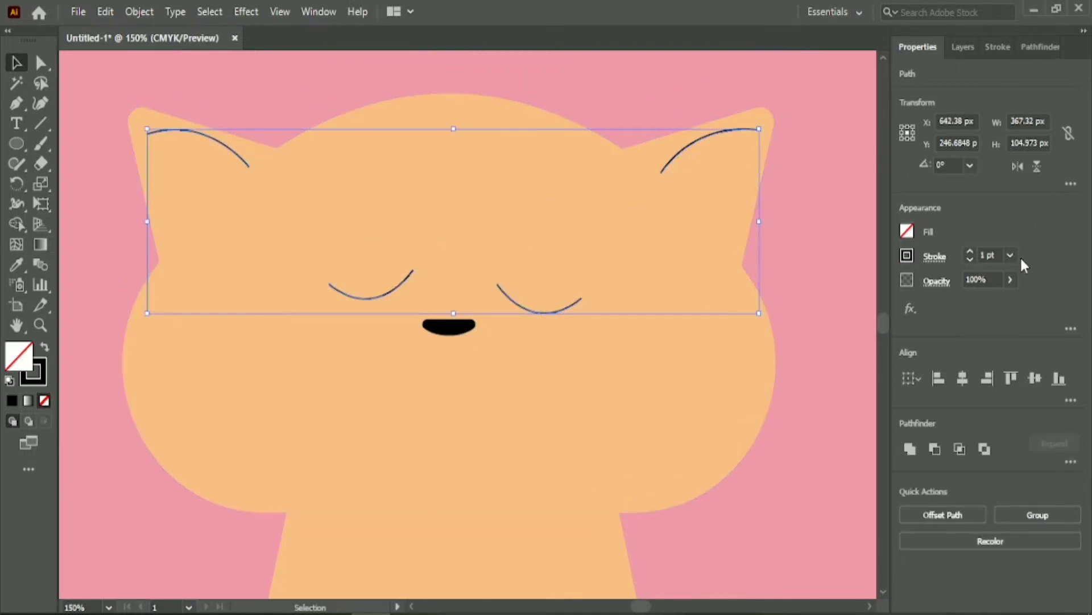
key(Return)
click(998, 47)
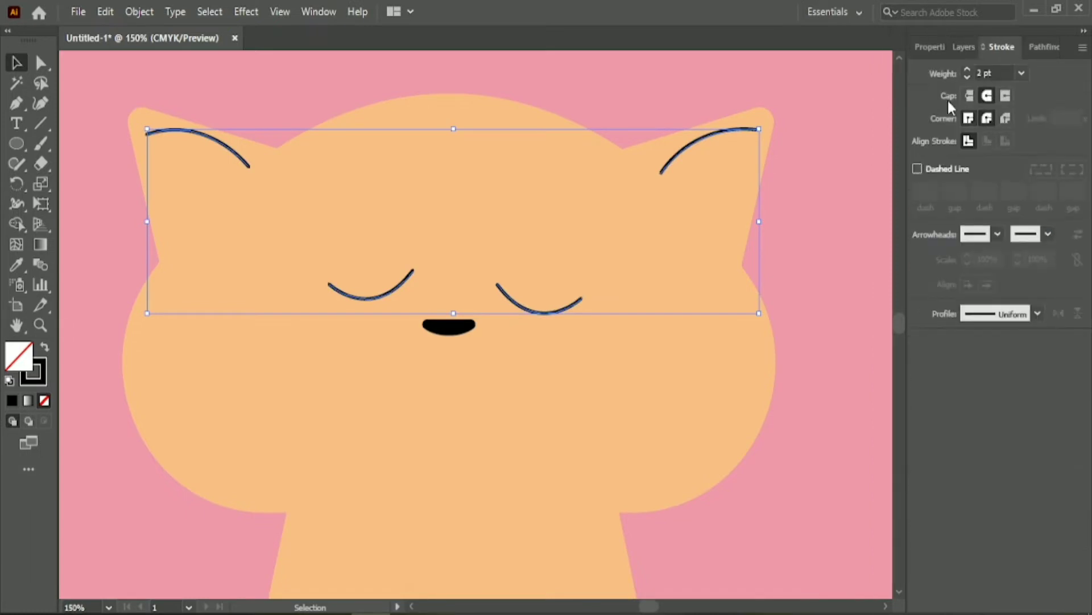
click(930, 47)
key(Up)
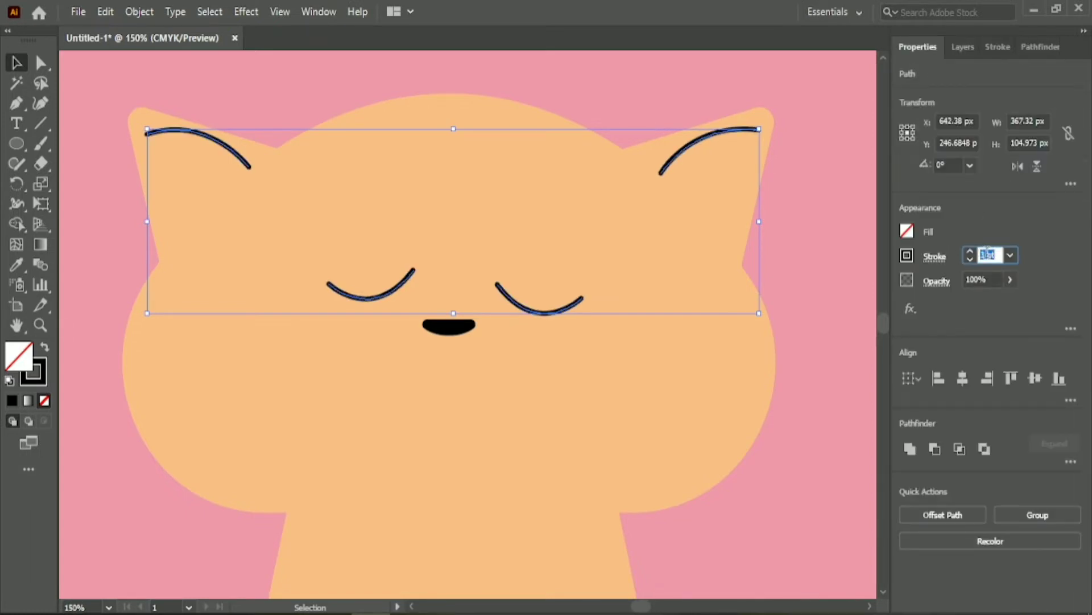
key(Down)
Step: Select the two closed eyes and align them vertically to the same height
click(541, 288)
click(370, 297)
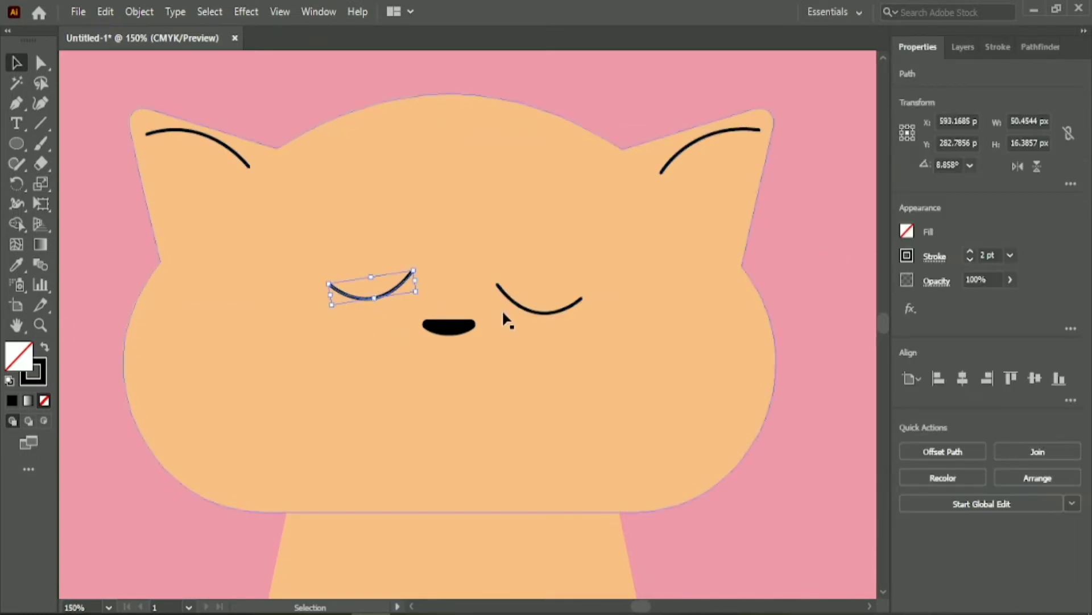
shift+click(538, 313)
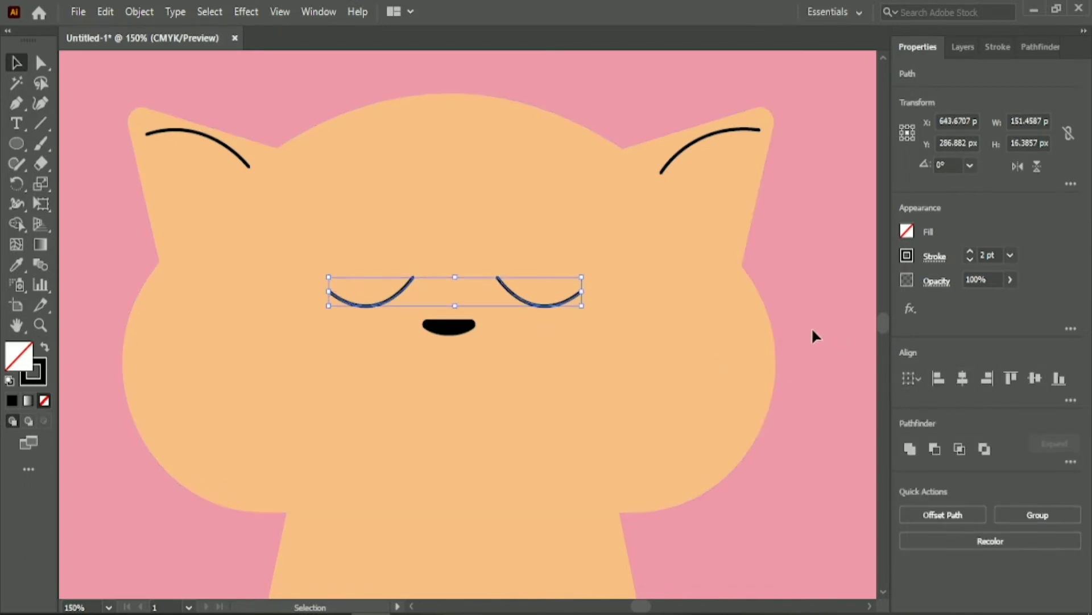
Step: Nudge both eyes 4 px left and 6 px down so they sit centred just above the nose
key(Left)
key(Left)
key(Left)
key(Left)
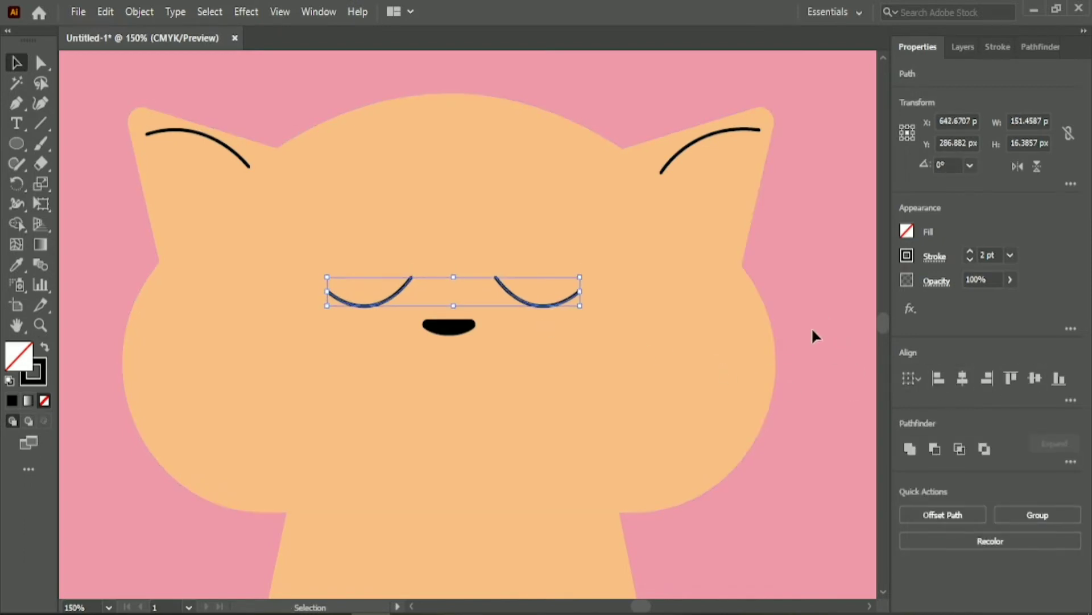
key(Down)
key(Down)
key(Down)
key(Down)
key(Down)
key(Down)
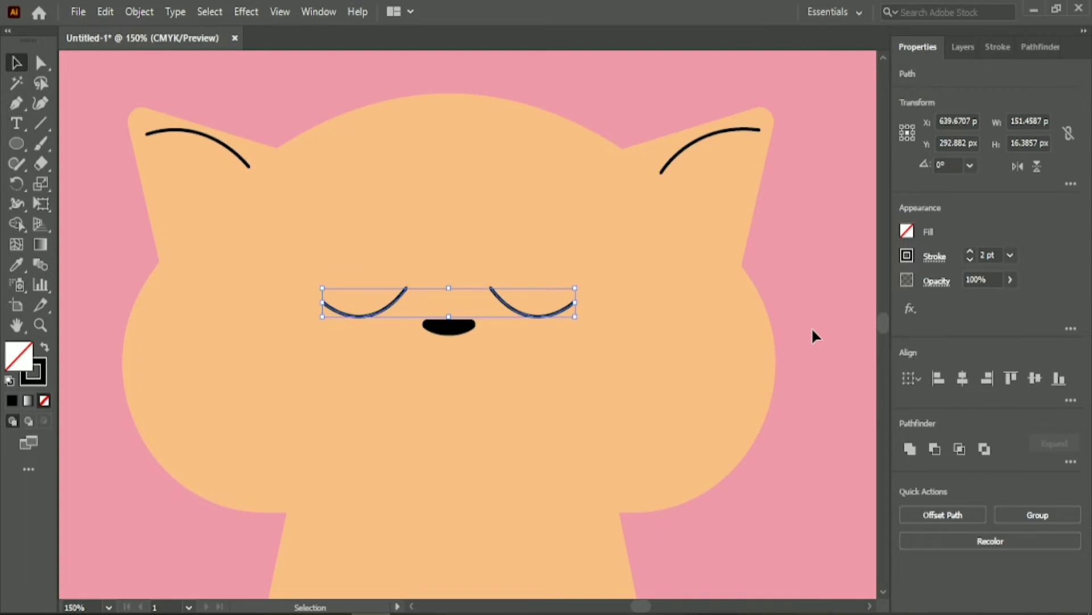
click(812, 330)
Step: Draw a vertical line about 40 px long from the nose's centre straight down with the Pen tool
scroll(332, 383, down, 2)
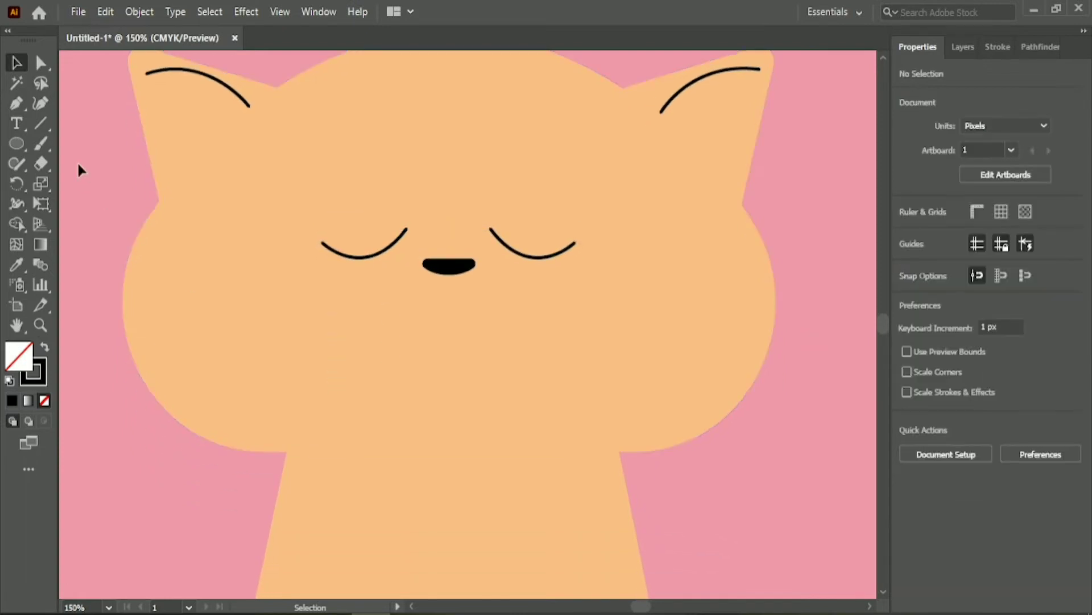
click(16, 102)
click(449, 266)
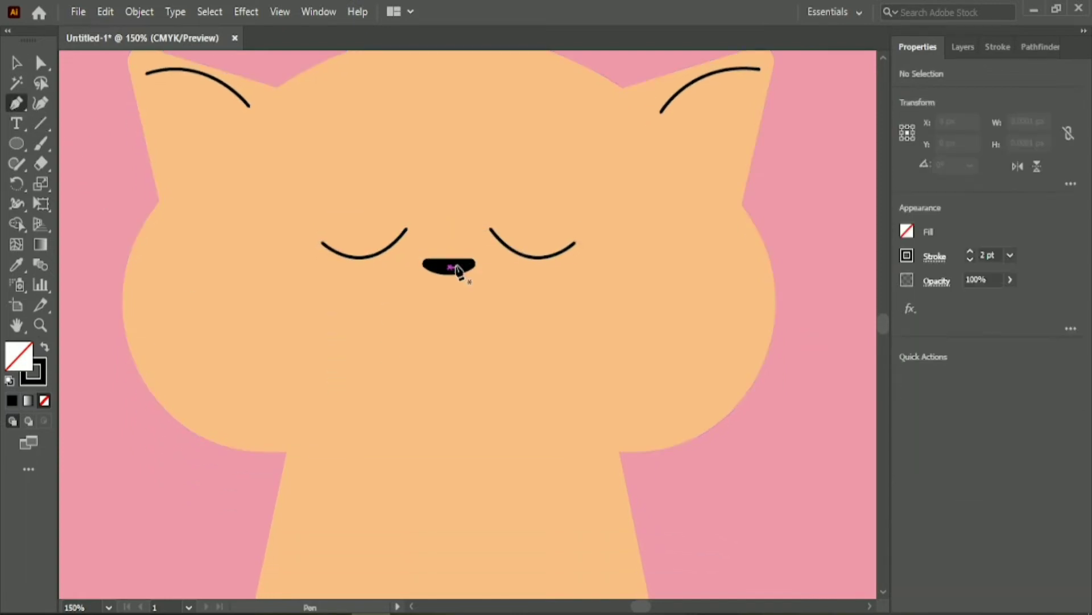
click(449, 324)
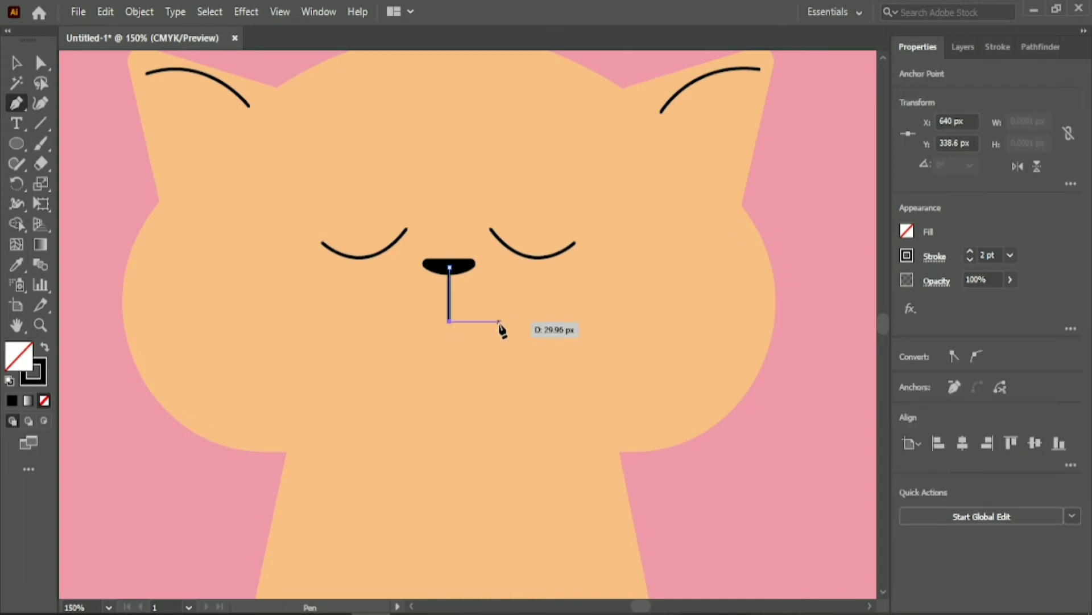
scroll(450, 278, up, 1)
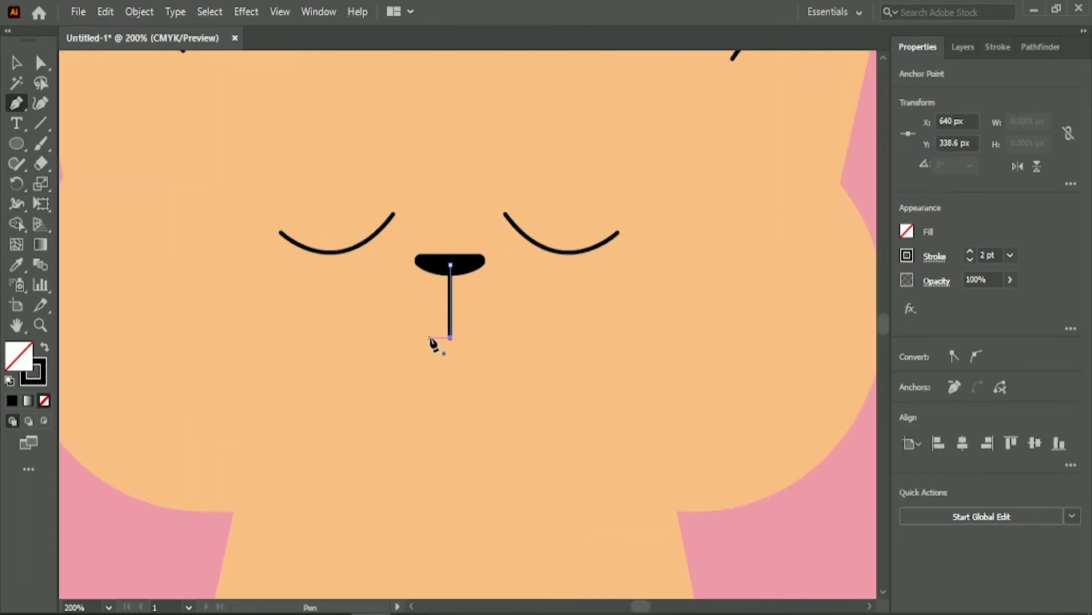
ctrl+click(385, 361)
Step: Draw a curved mouth line about 27 by 34 px left of the vertical line, ending at the nose, and nudge its upper anchor 3 px left
click(388, 349)
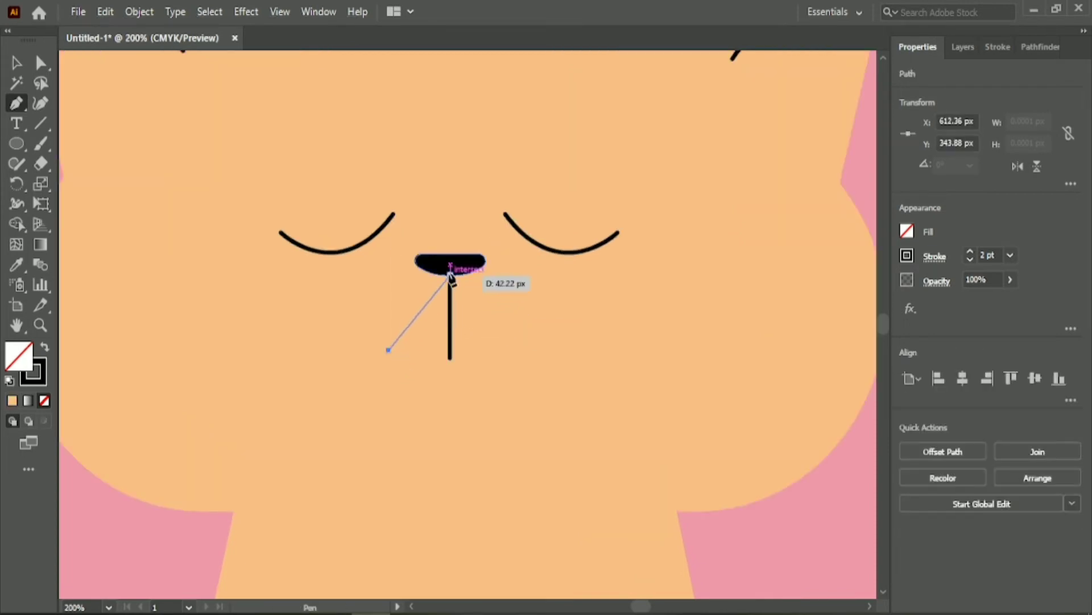
drag(450, 266, 454, 272)
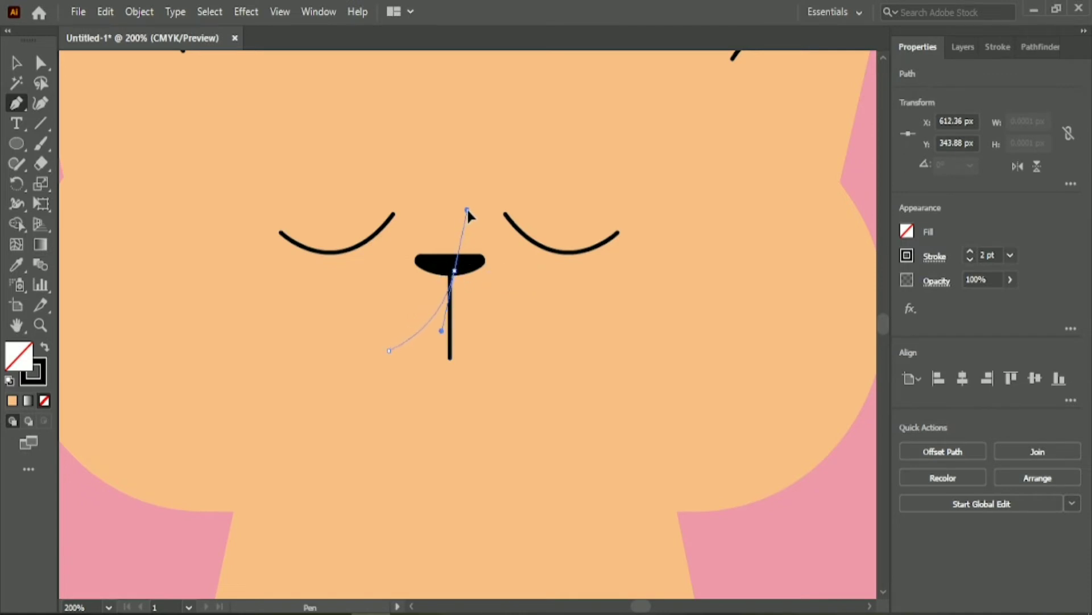
drag(468, 206, 468, 202)
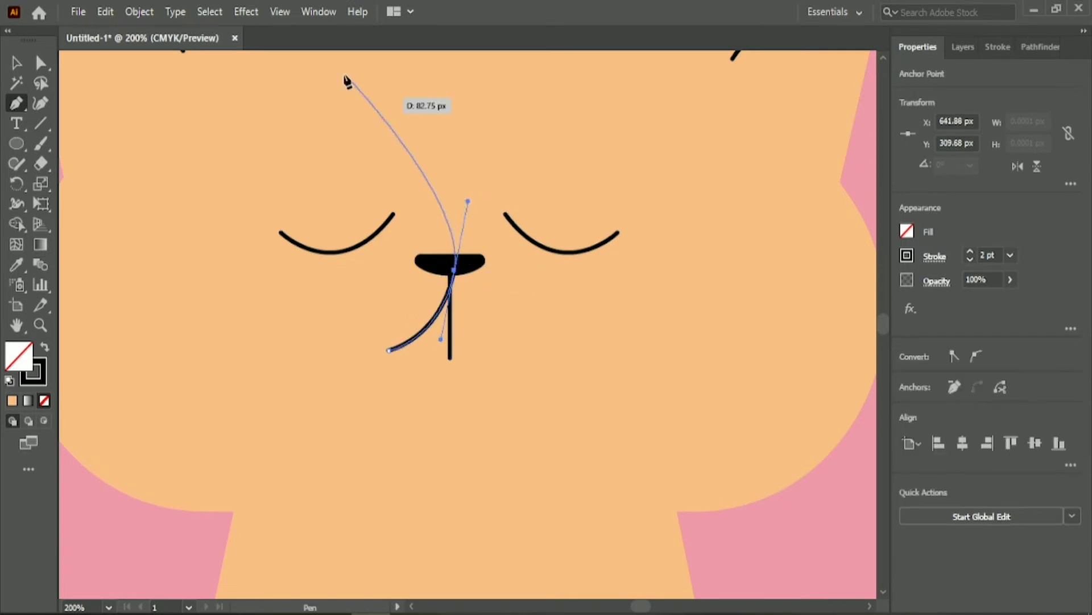
click(454, 271)
key(a)
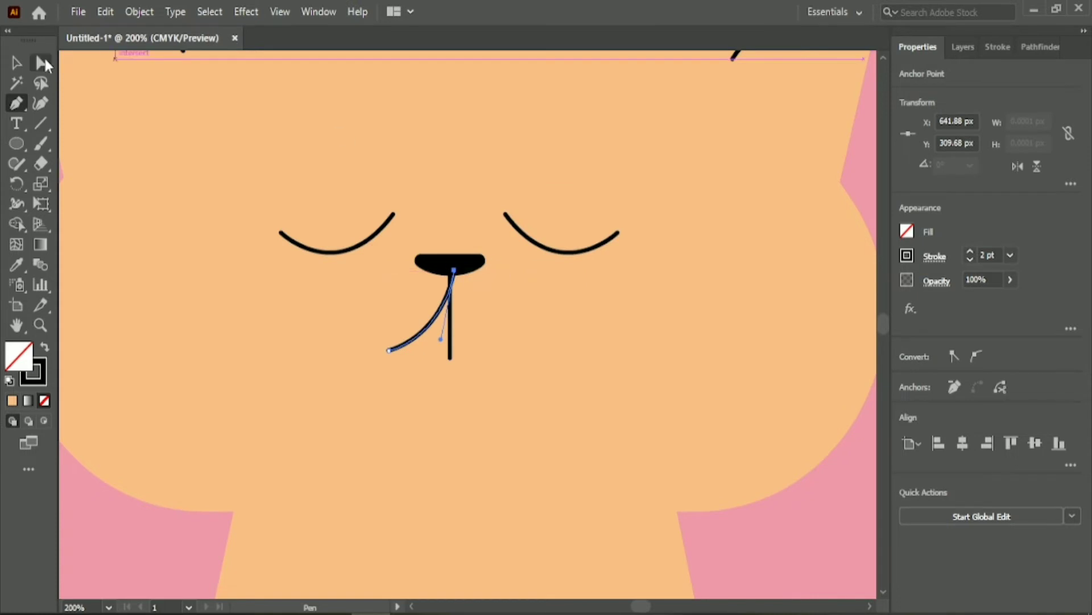
key(Left)
key(Left)
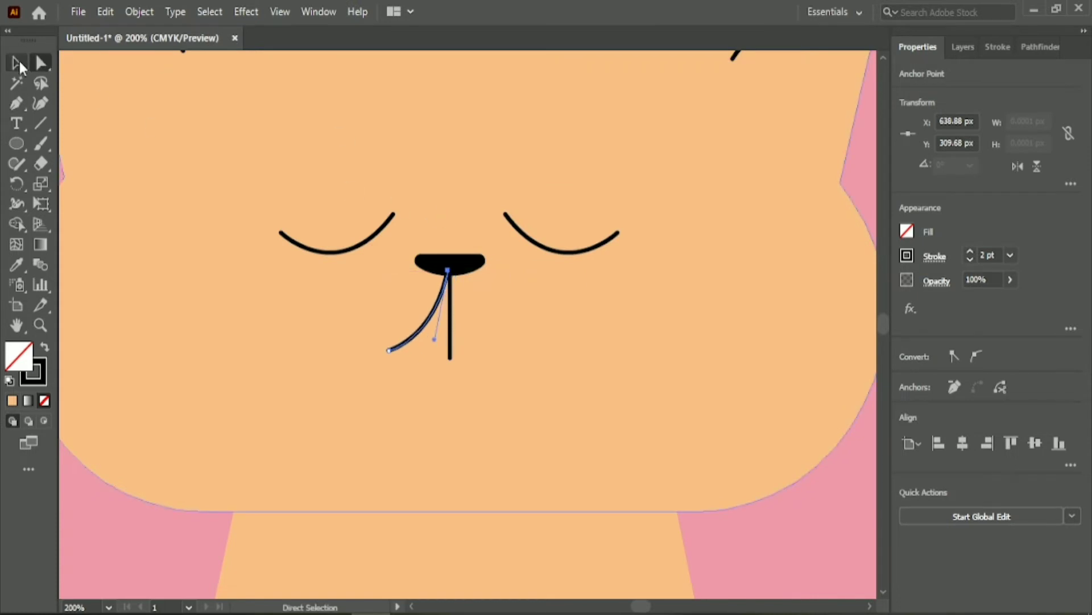
Step: Duplicate the curved mouth line to the right of the vertical line and reflect the copy across the vertical axis
click(17, 63)
click(392, 348)
alt+drag(410, 345, 503, 346)
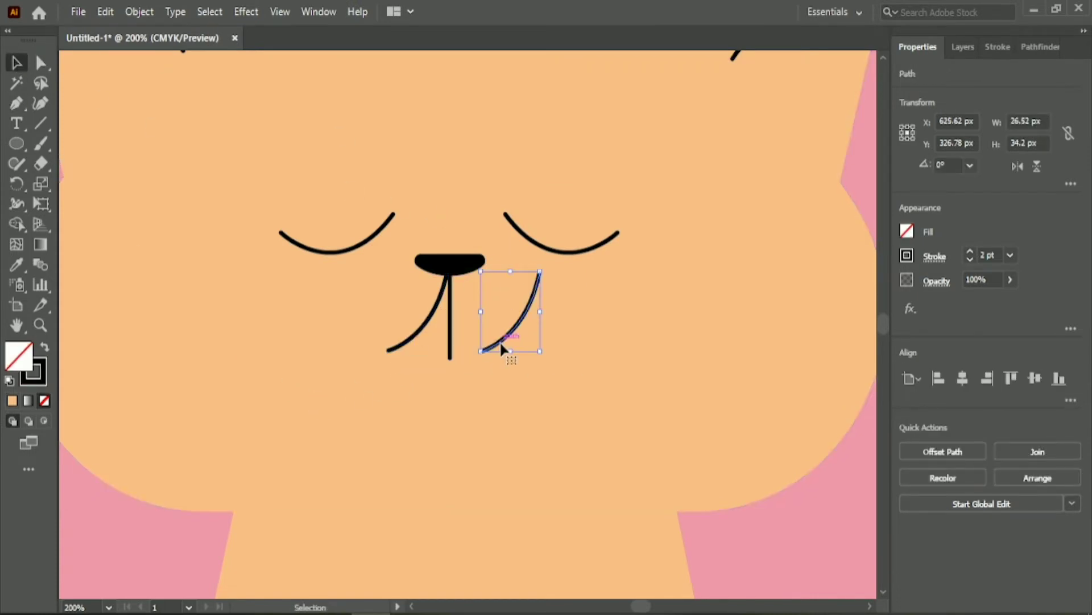
right_click(503, 346)
click(725, 427)
click(983, 446)
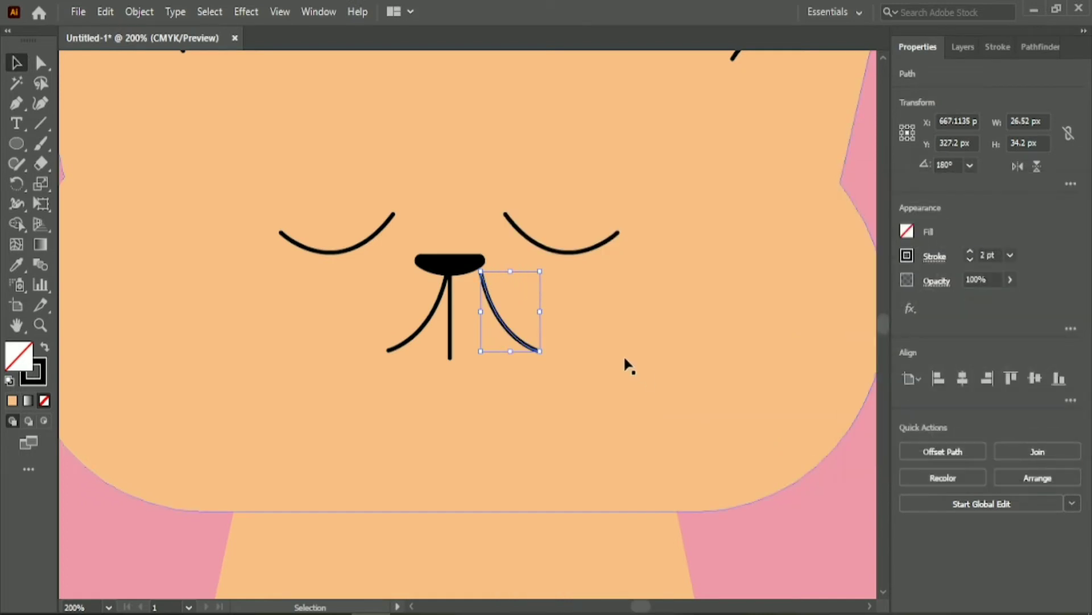
Step: Move the mirrored mouth curve about 14 px left so its upper end meets the vertical line under the nose
key(Left)
key(Left)
key(Left)
key(Left)
key(Left)
key(Left)
key(Left)
key(Left)
key(Left)
key(Left)
key(Left)
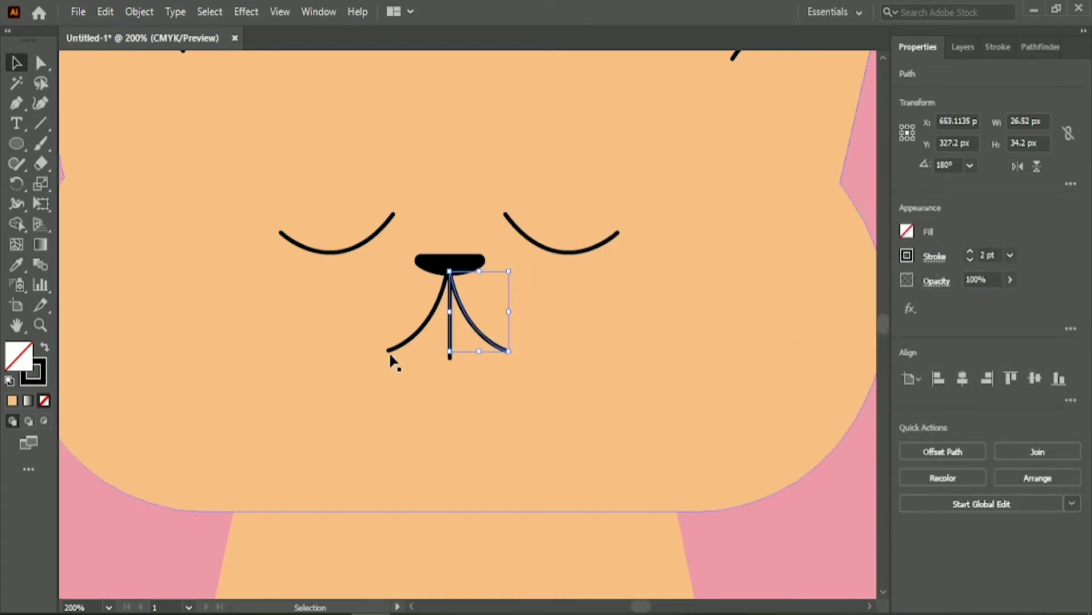
Step: Align the two mouth curves to the same height and nudge the right curve 1 px to the right
shift+click(392, 351)
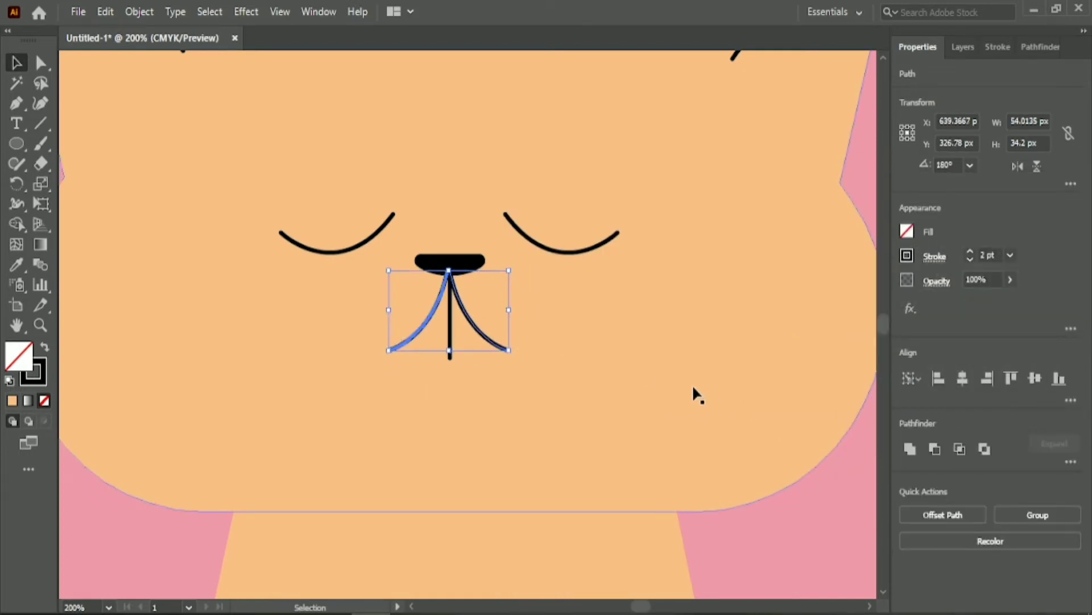
click(527, 376)
click(504, 351)
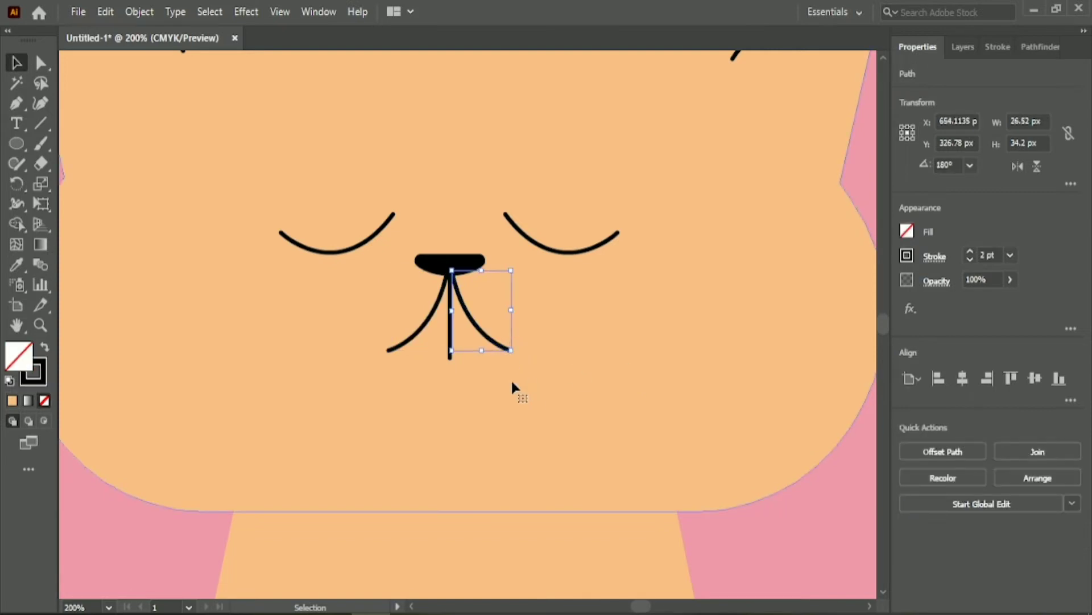
click(512, 385)
click(500, 349)
click(503, 384)
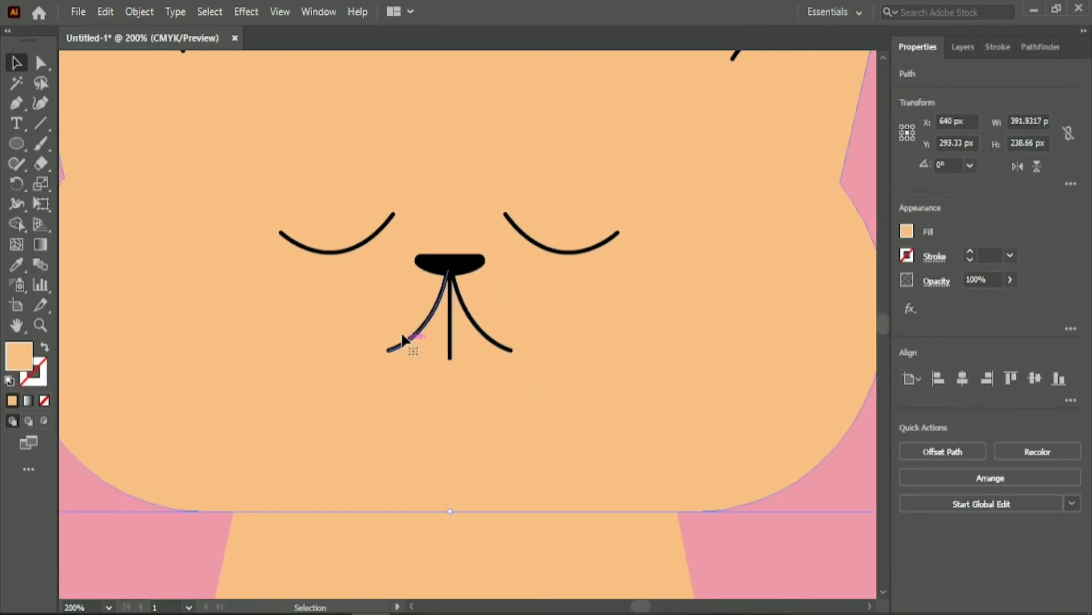
Step: Shorten the vertical mouth line by raising its lower anchor to Y 344.12 px
click(449, 341)
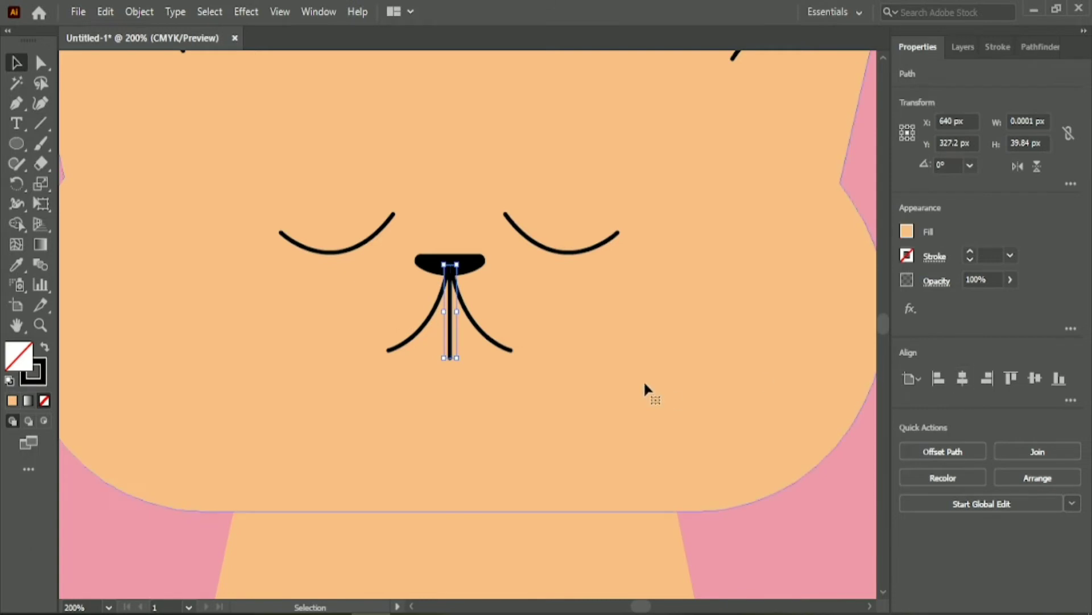
click(486, 398)
click(451, 358)
click(40, 62)
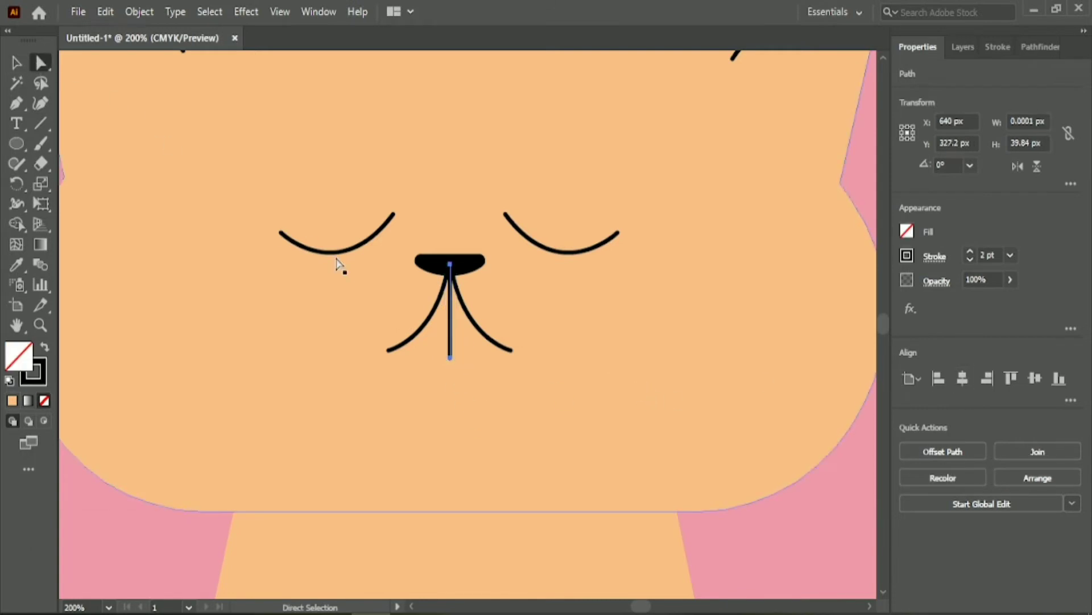
click(451, 357)
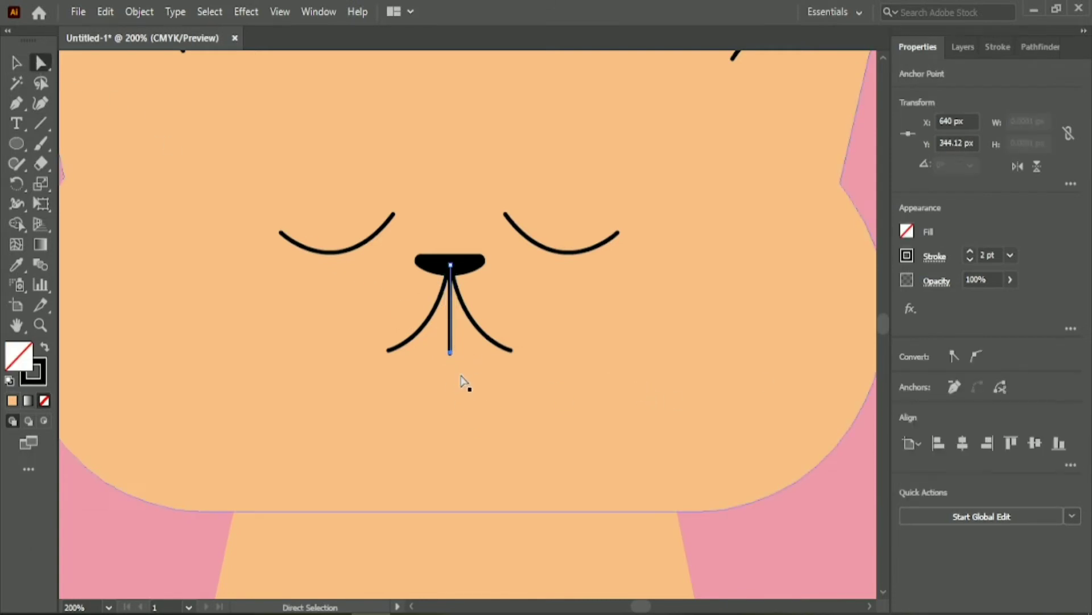
Step: Draw a narrow vertical rectangle about 15 by 61 px from the nose down over the mouth lines
click(17, 63)
click(288, 171)
drag(17, 144, 86, 143)
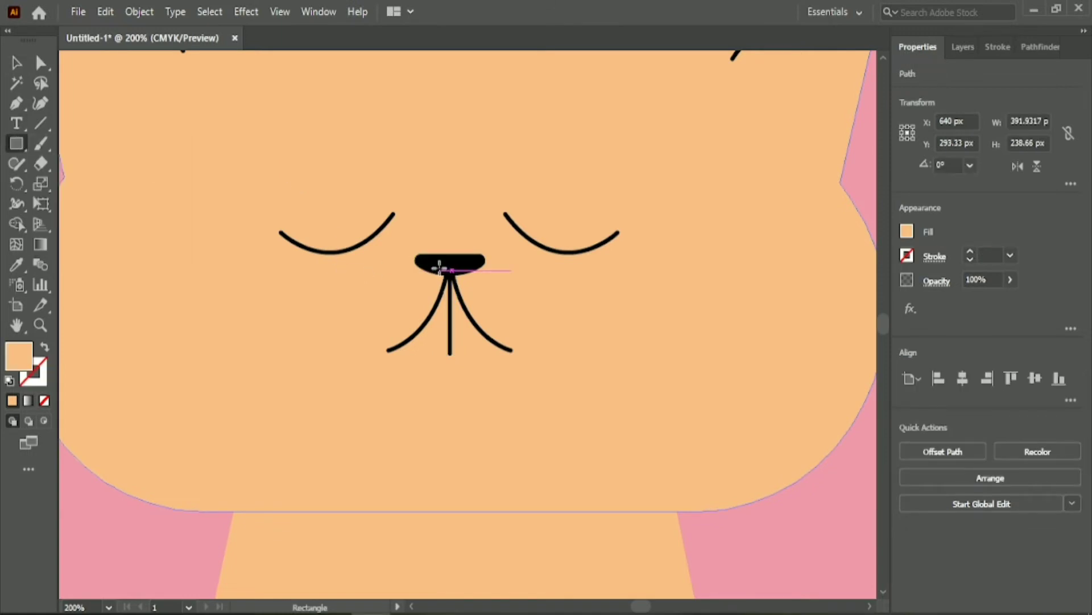
drag(439, 267, 474, 412)
click(15, 63)
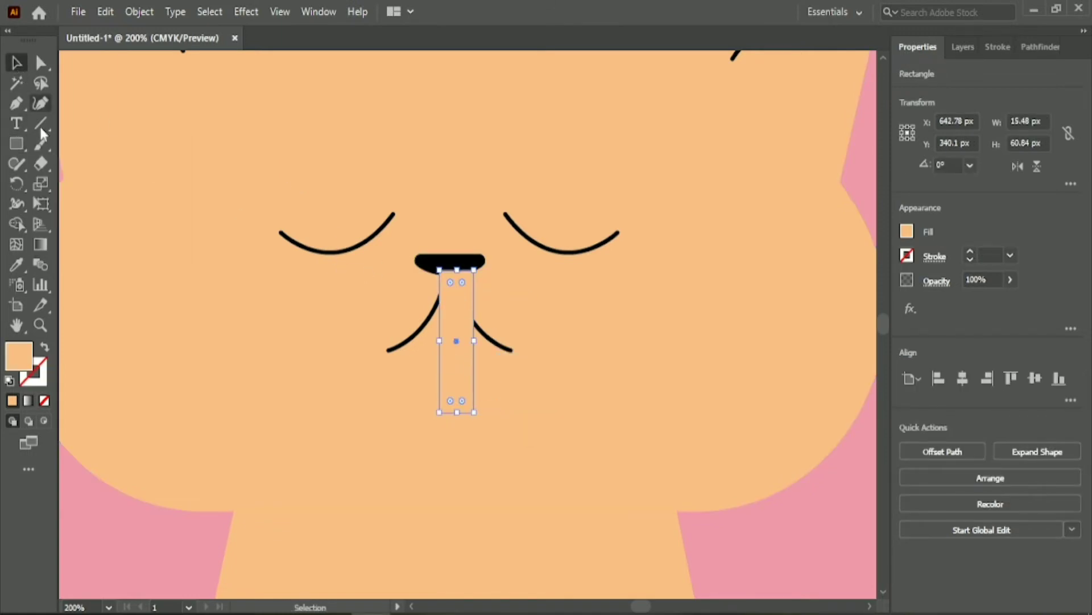
Step: Fill the tongue rectangle with the red sampled from the palette swatch above the artboard
click(17, 265)
scroll(552, 176, down, 2)
scroll(563, 177, up, 10)
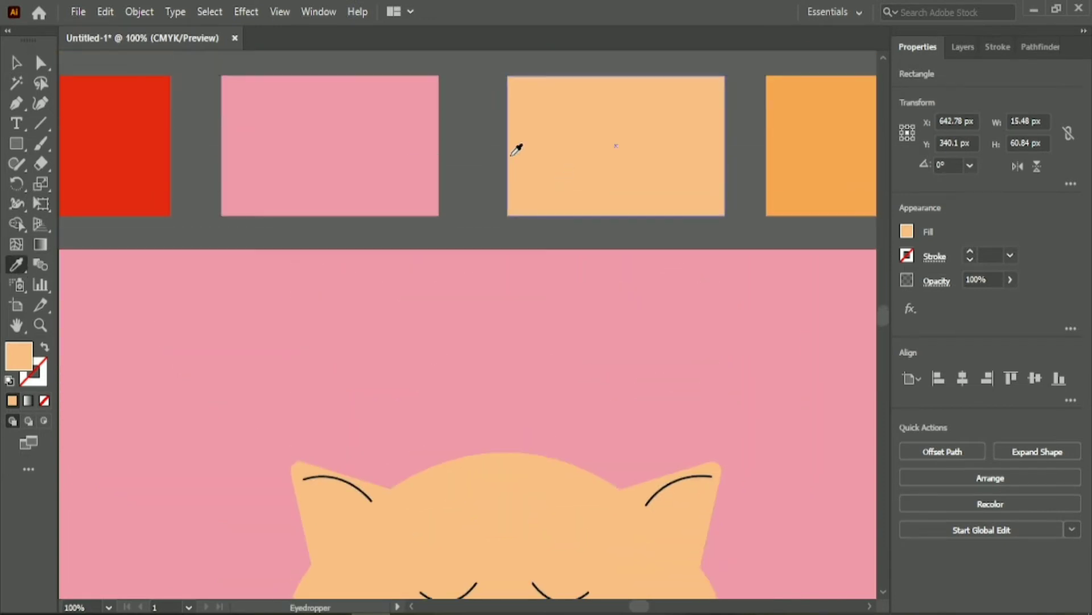
click(130, 122)
click(17, 62)
scroll(586, 296, down, 3)
scroll(585, 298, down, 3)
scroll(568, 326, up, 2)
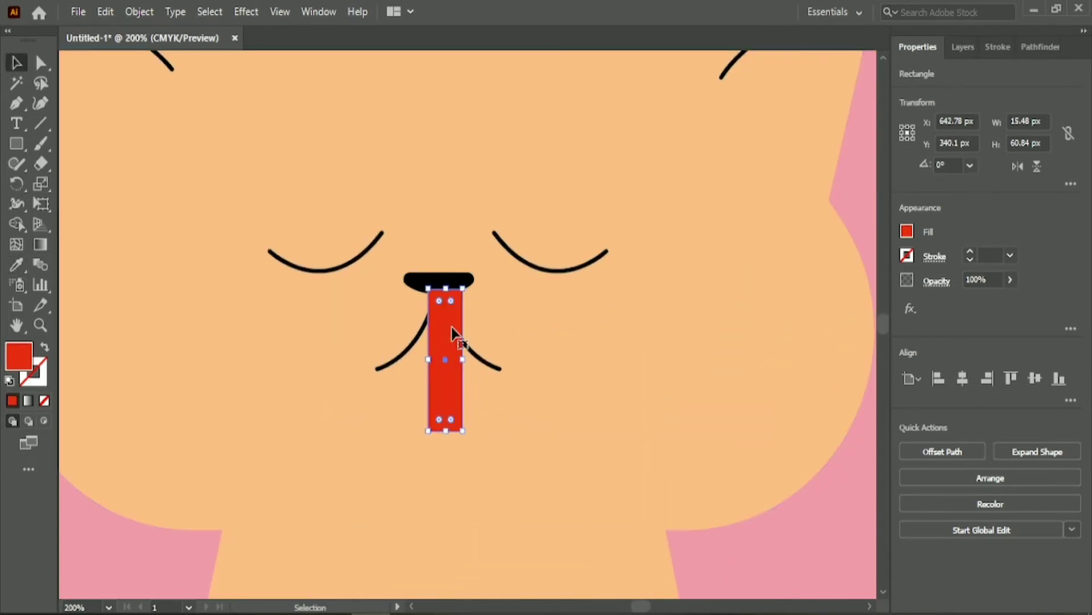
Step: Widen the tongue to about 19 px, center it horizontally on the artboard and fully round its lower corners
click(963, 378)
drag(457, 362, 418, 360)
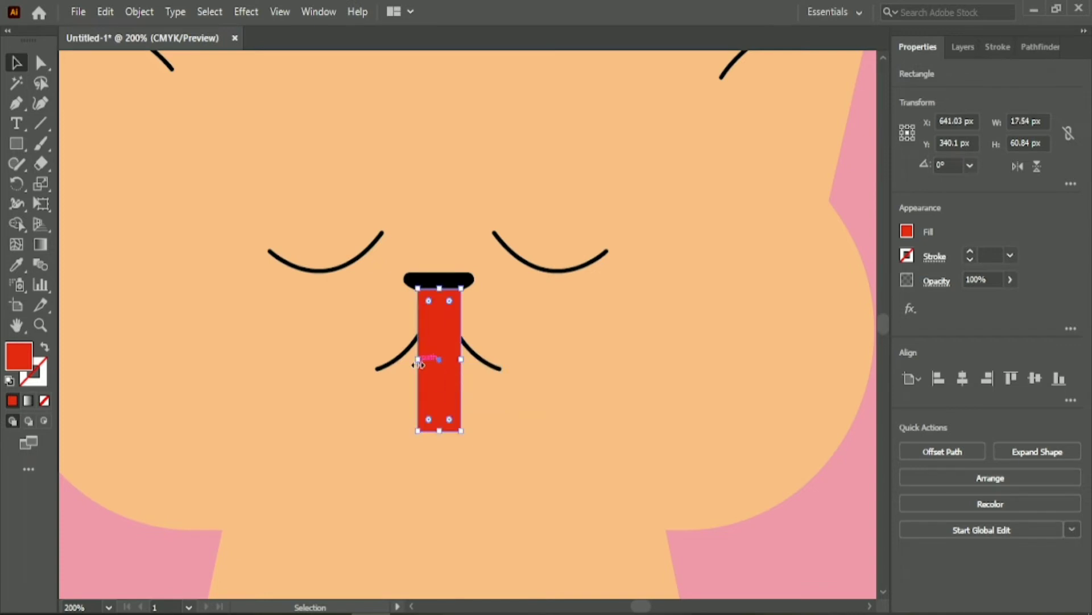
click(963, 380)
drag(448, 418, 447, 359)
click(426, 247)
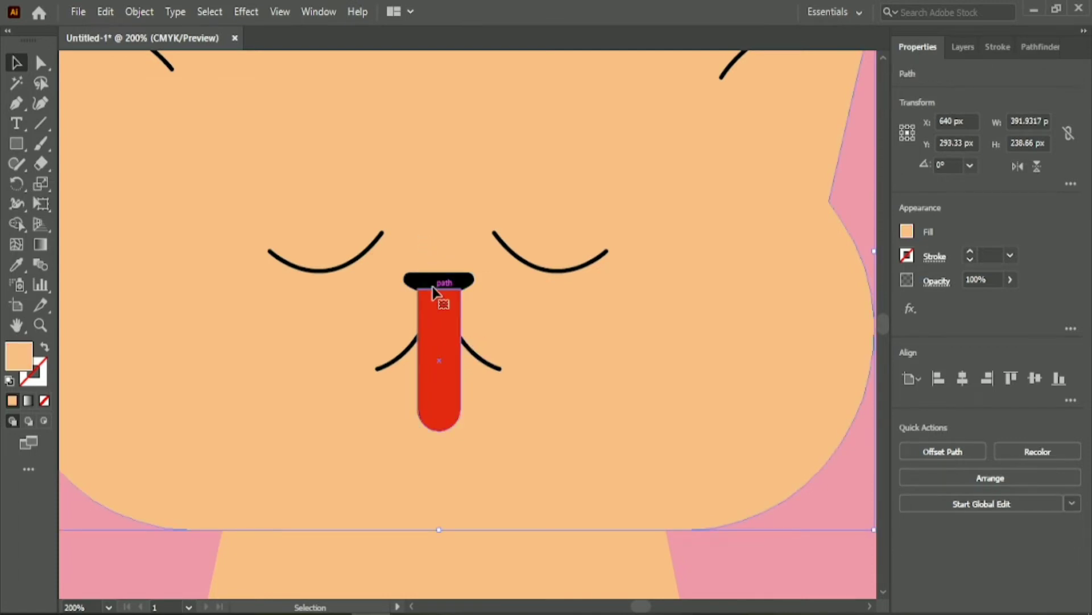
Step: Shorten the red tongue from below to about 49 px high
click(436, 313)
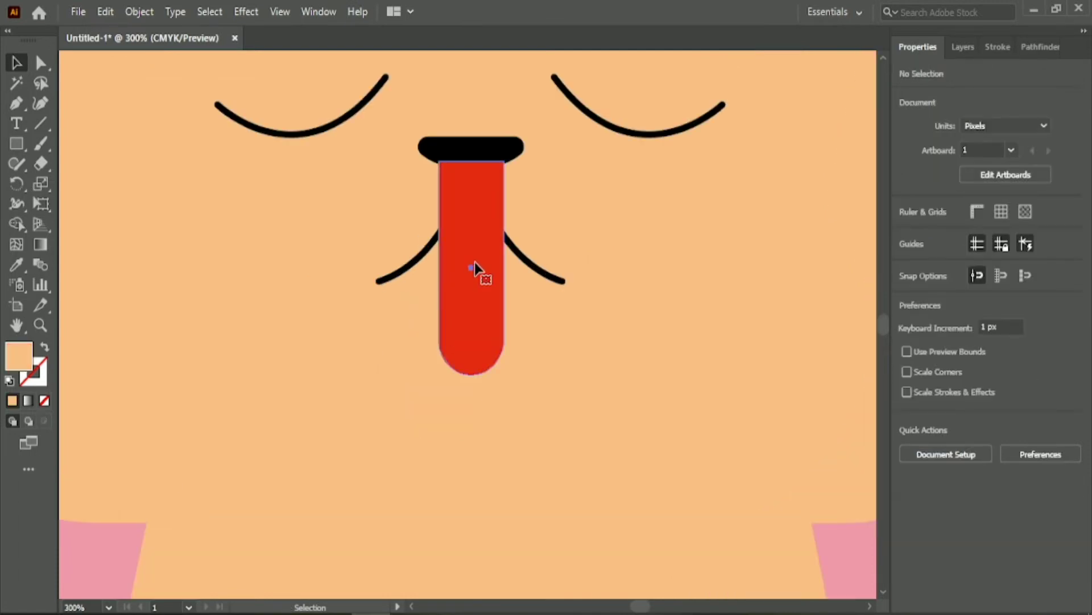
click(474, 262)
drag(472, 374, 471, 335)
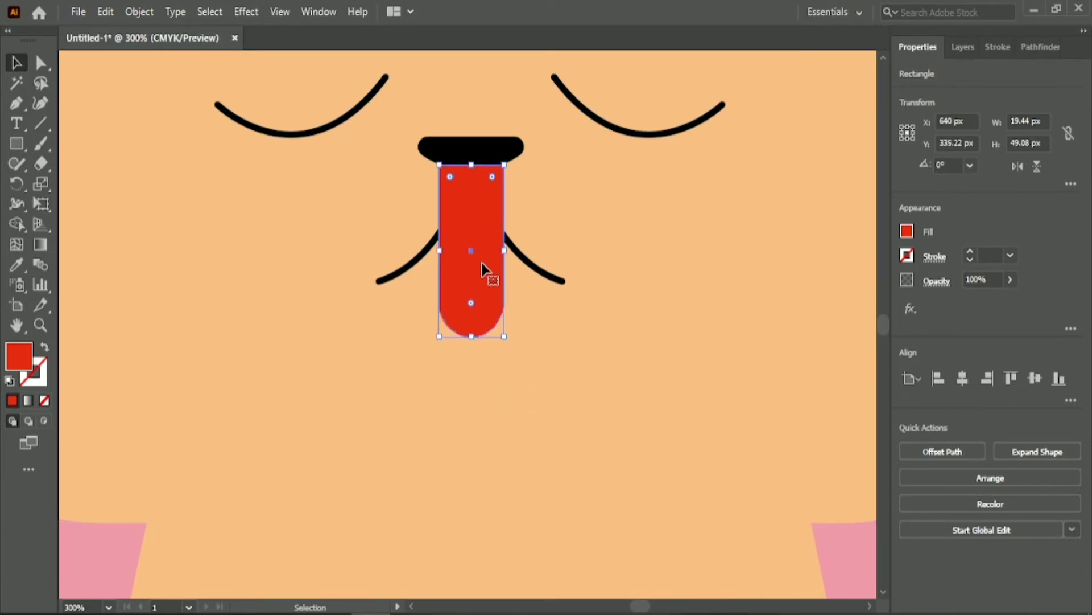
Step: Select the tongue, nose and both mouth curves and remove the tongue areas outside the curves with Shape Builder
shift+click(481, 156)
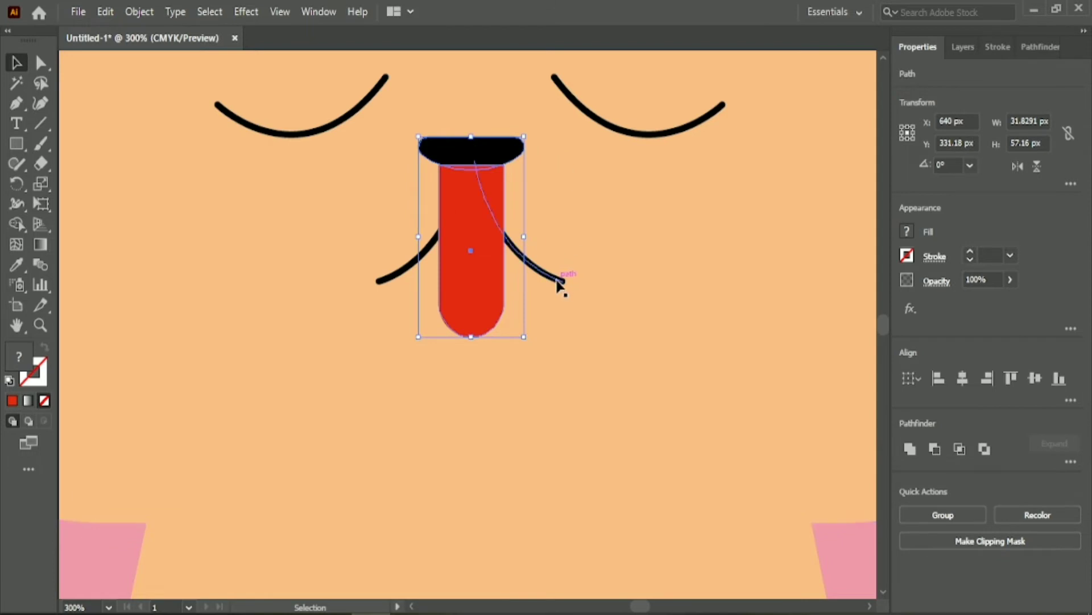
click(563, 281)
shift+click(407, 271)
shift+click(491, 196)
shift+click(481, 150)
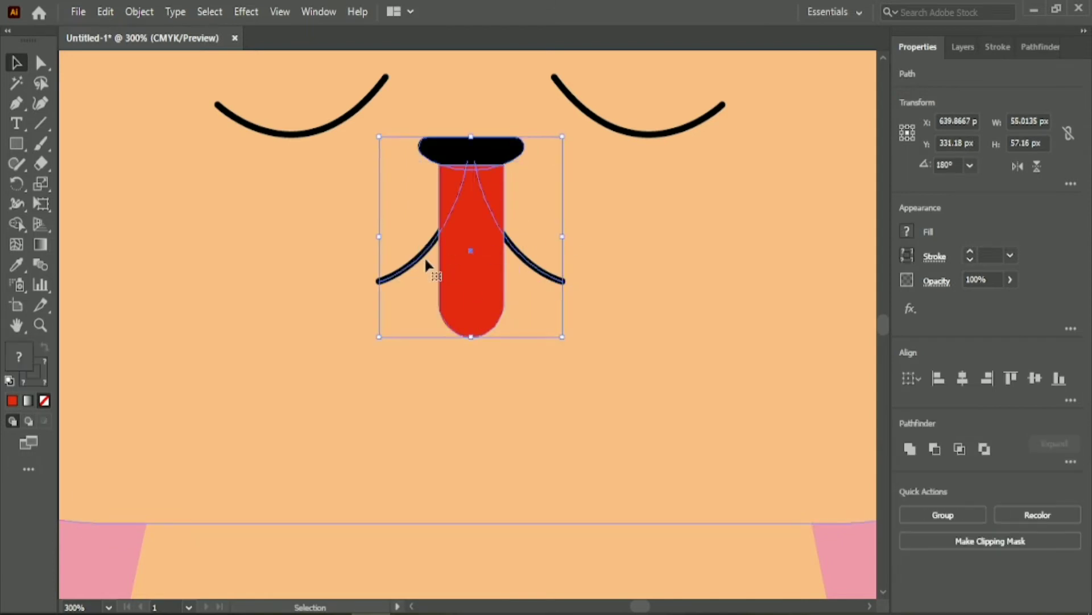
click(16, 223)
click(490, 193)
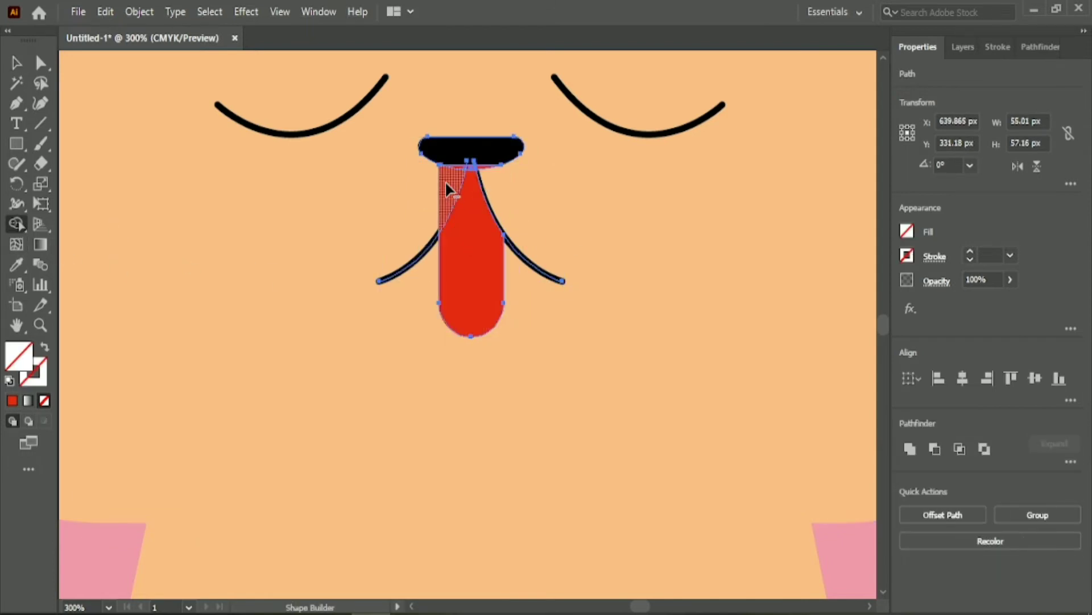
click(15, 63)
click(596, 247)
Step: Bring the nose and both curved mouth lines in front of the red tongue
scroll(697, 206, up, 3)
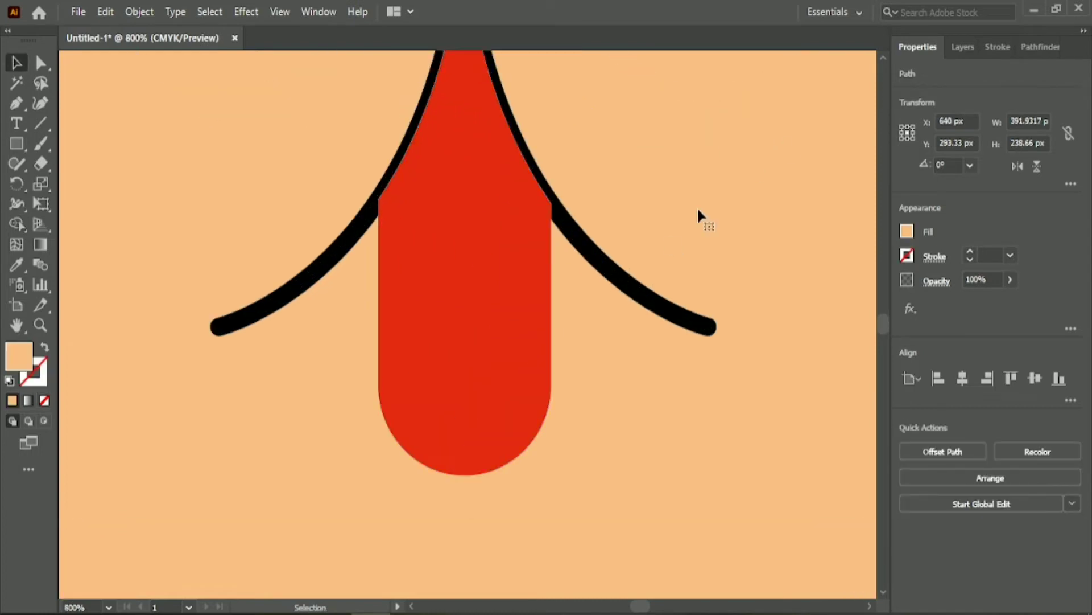
scroll(697, 206, up, 3)
scroll(669, 247, down, 2)
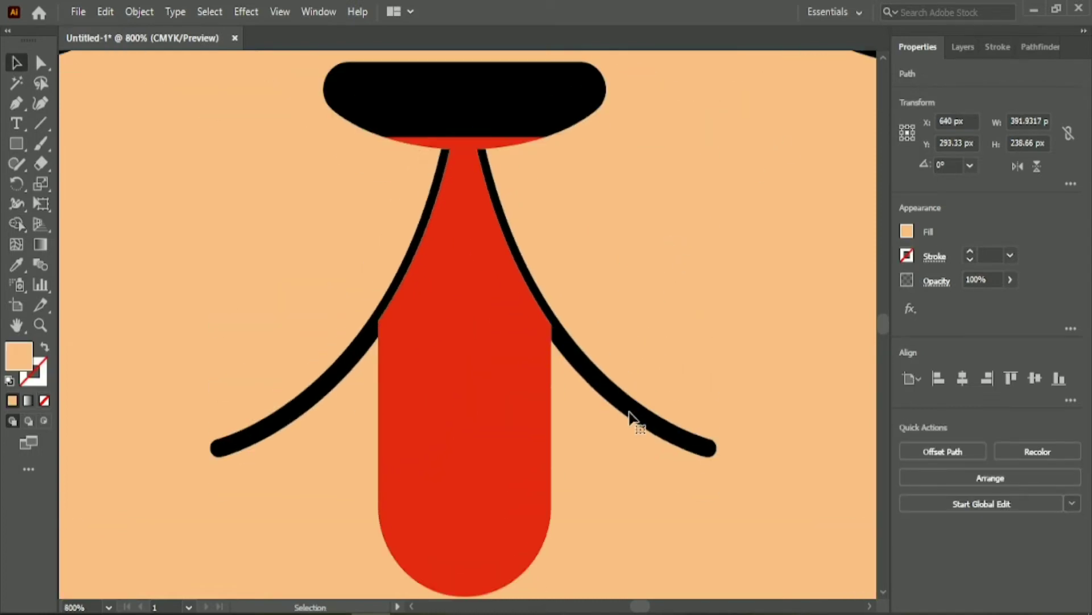
click(623, 393)
shift+click(451, 90)
shift+click(303, 406)
right_click(302, 406)
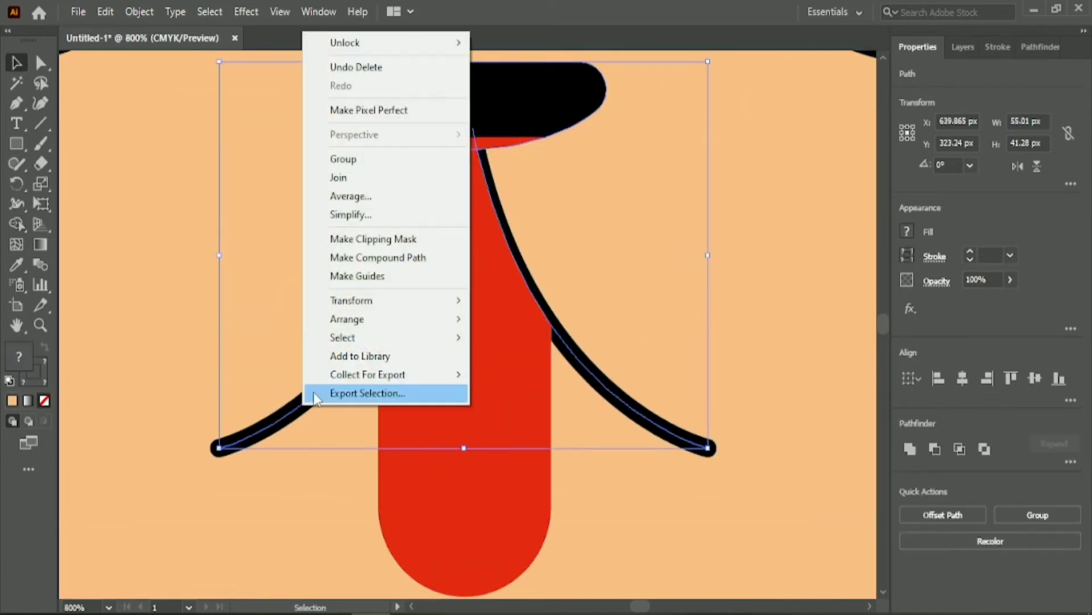
mouse_move(398, 319)
click(511, 317)
click(655, 259)
scroll(663, 256, down, 5)
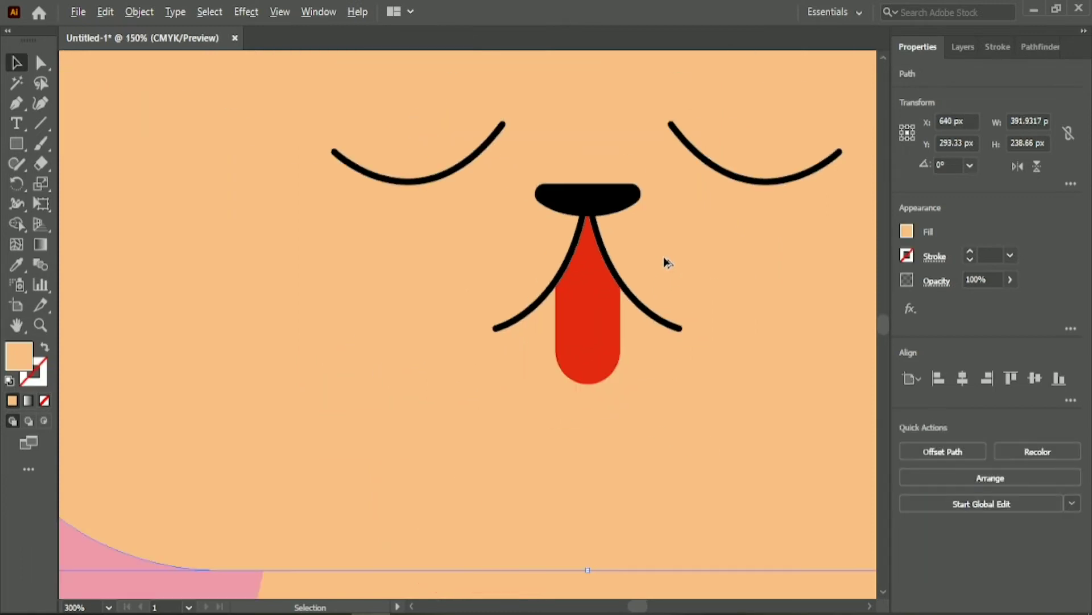
Step: Isolate the hidden vertical mouth line in the selection and bring it in front of the tongue
drag(240, 269, 699, 301)
shift+click(432, 337)
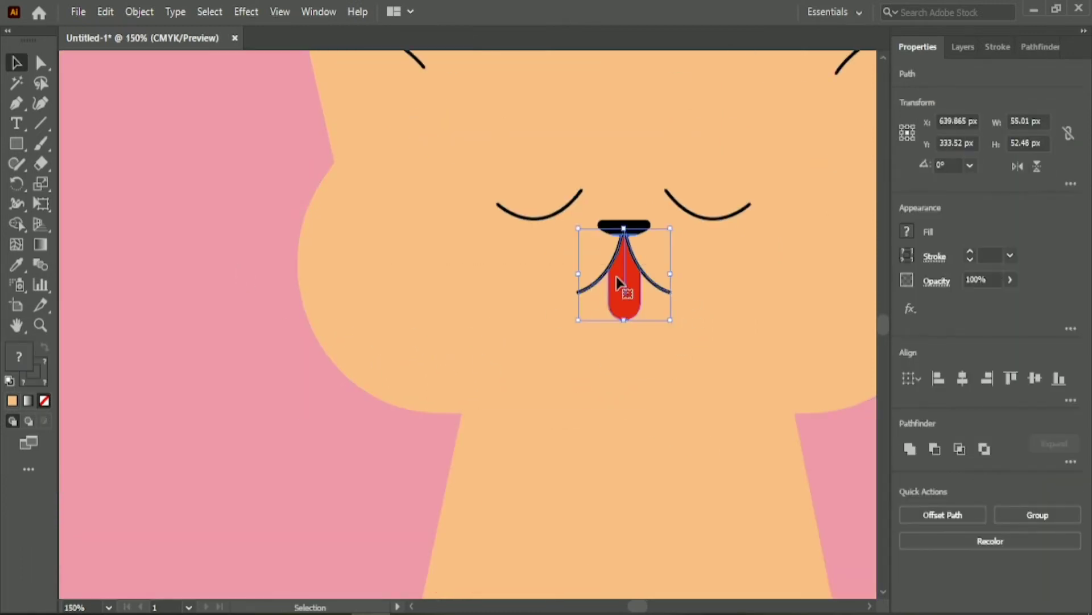
shift+click(663, 293)
alt+scroll(687, 259, up, 2)
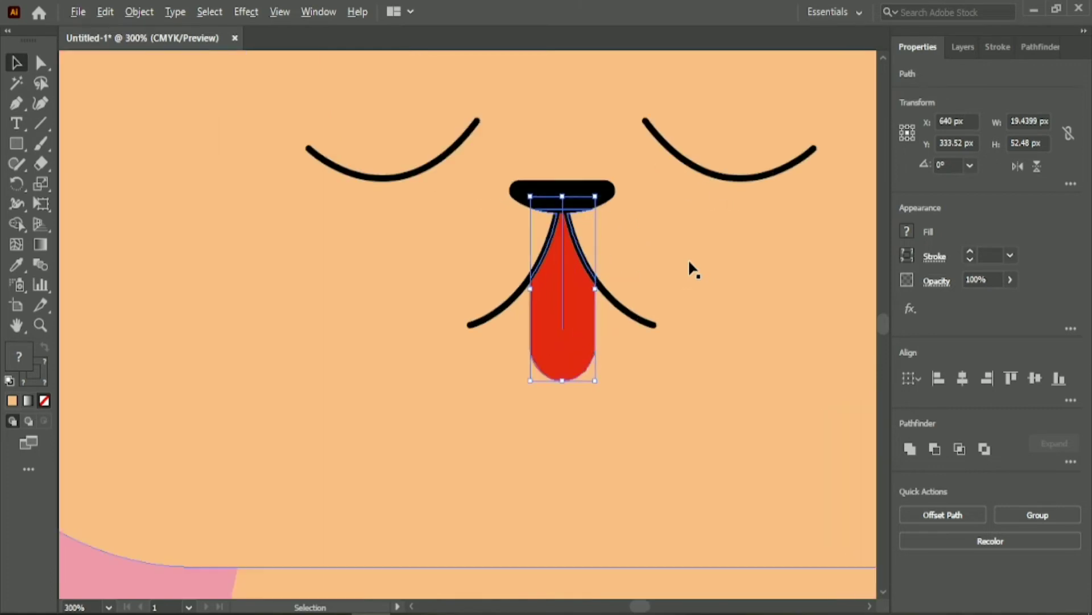
click(563, 210)
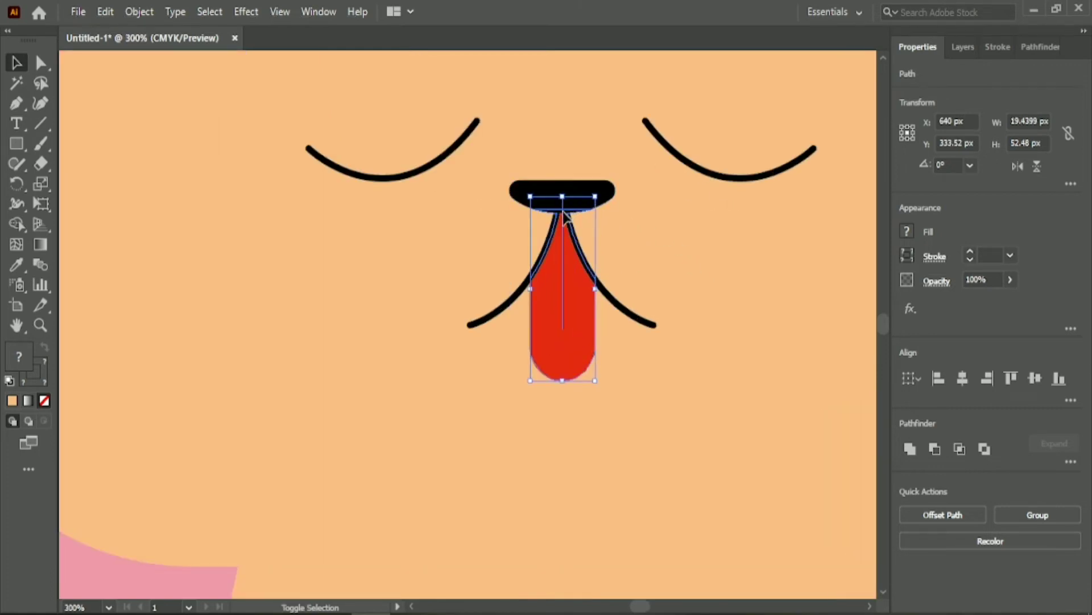
right_click(556, 312)
mouse_move(654, 526)
click(765, 523)
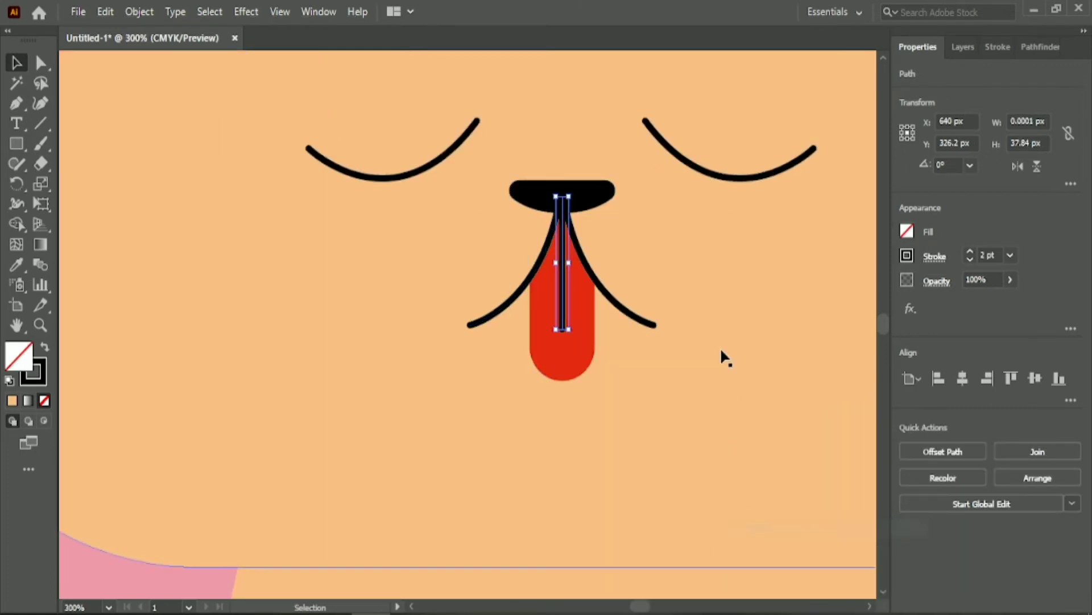
click(681, 360)
Step: Reduce the stroke of the vertical line on the tongue to 1 pt
alt+scroll(680, 359, down, 1)
alt+scroll(685, 367, down, 2)
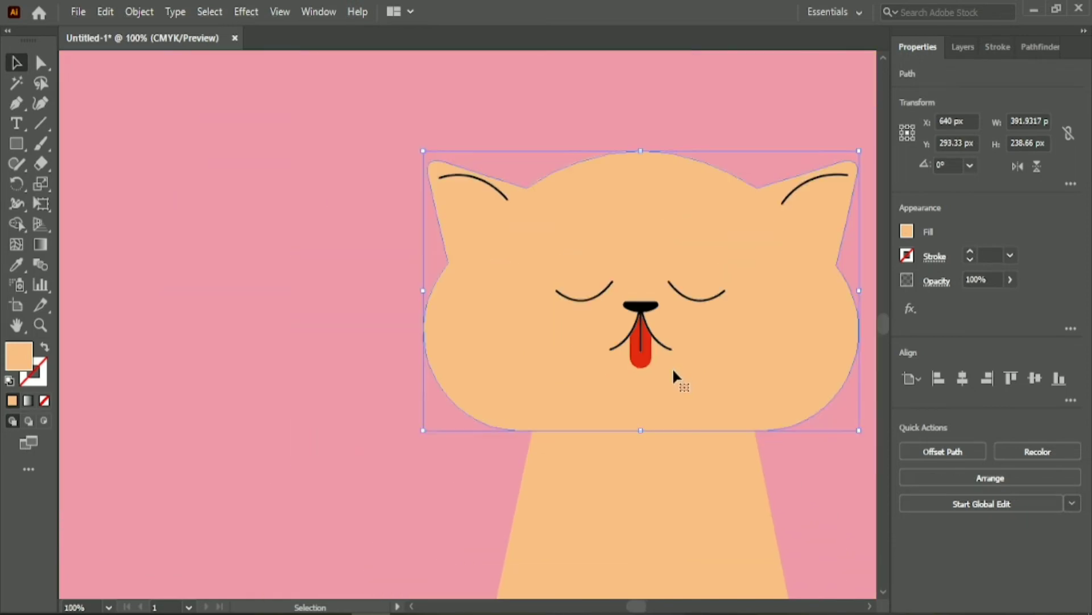
click(640, 349)
click(392, 444)
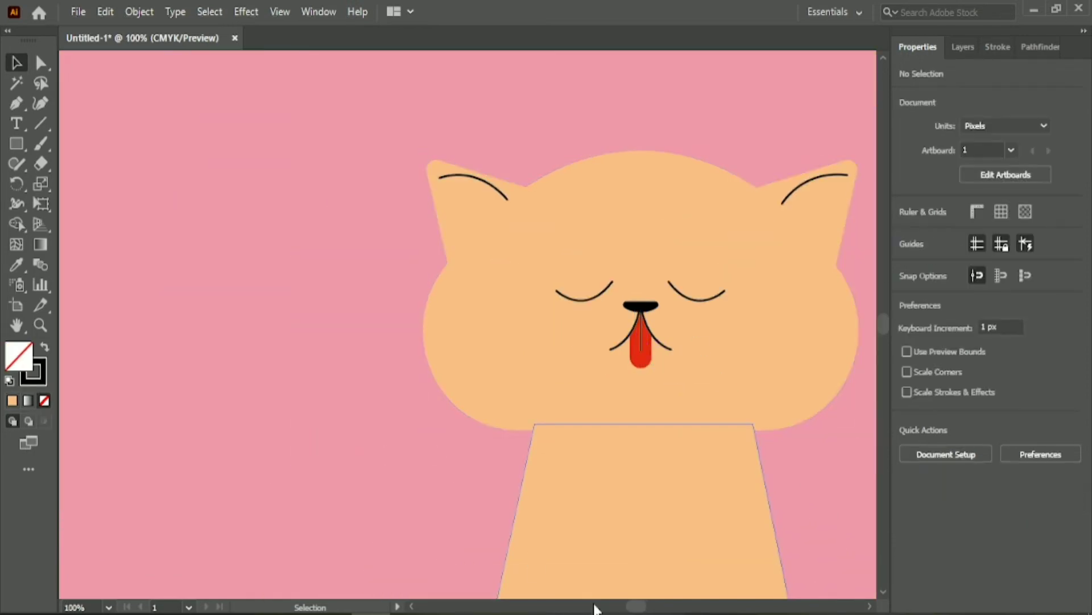
Step: Draw a closed collar shape about 206 by 27 px across the neck with a straight upper edge and a downward-curved lower edge
scroll(313, 435, right, 3)
alt+scroll(137, 402, down, 1)
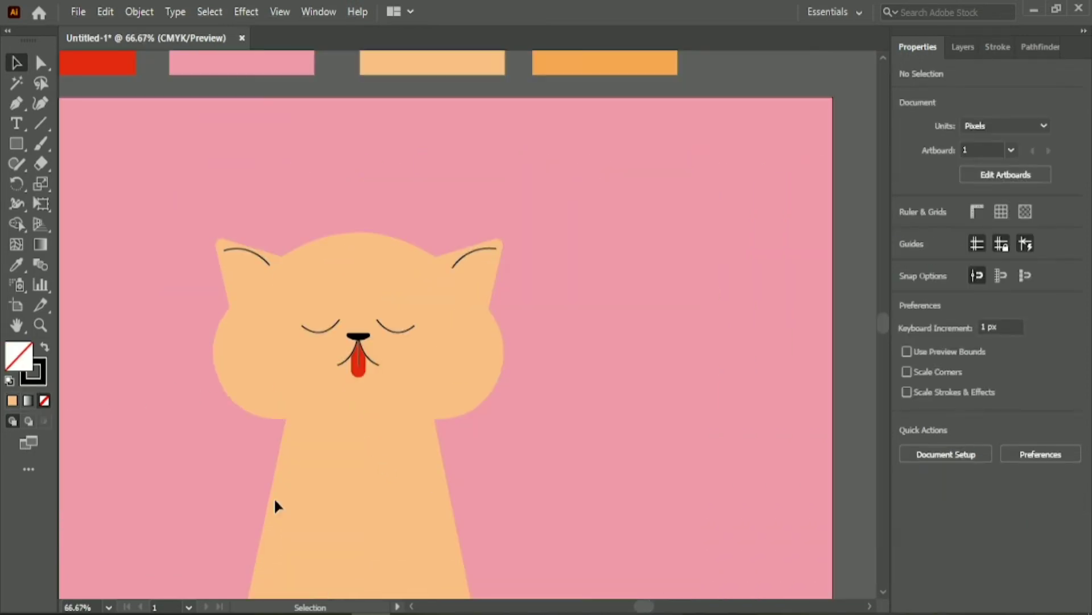
scroll(646, 606, left, 3)
scroll(646, 608, right, 1)
scroll(357, 410, down, 1)
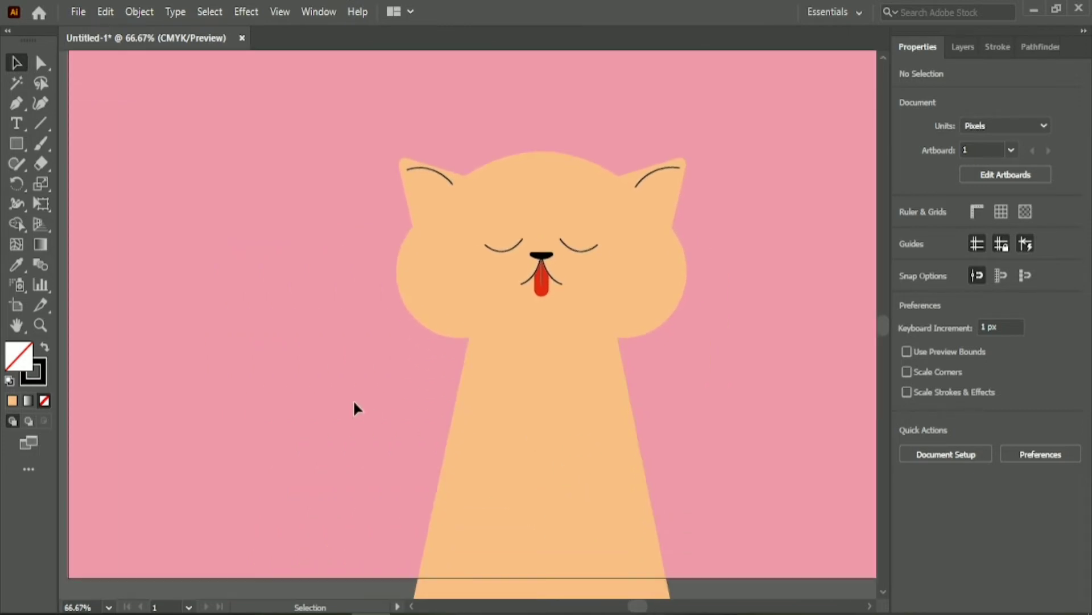
scroll(365, 424, up, 1)
key(p)
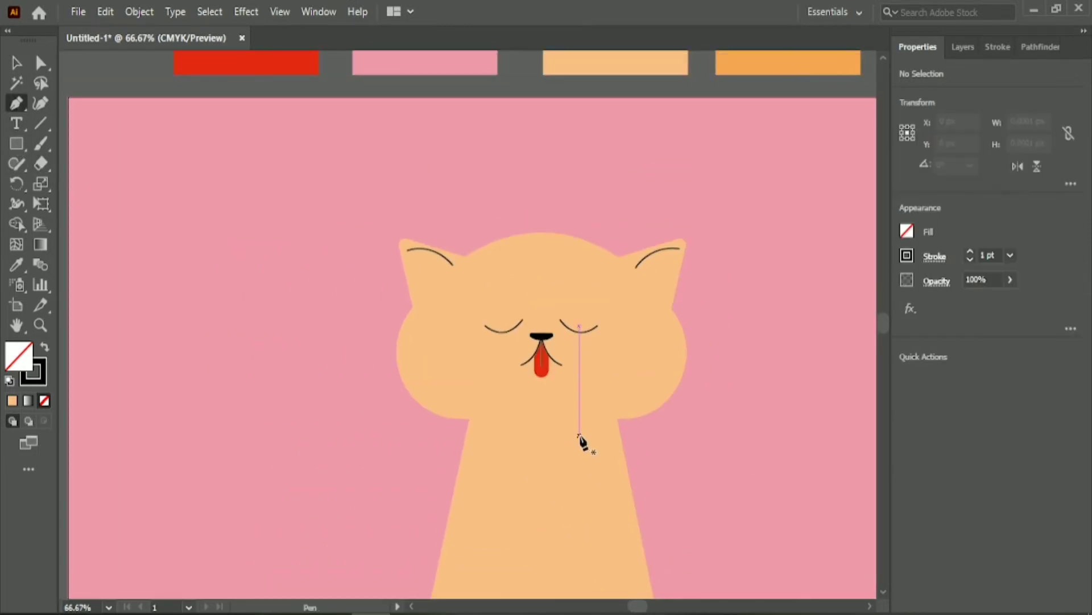
alt+scroll(579, 437, up, 2)
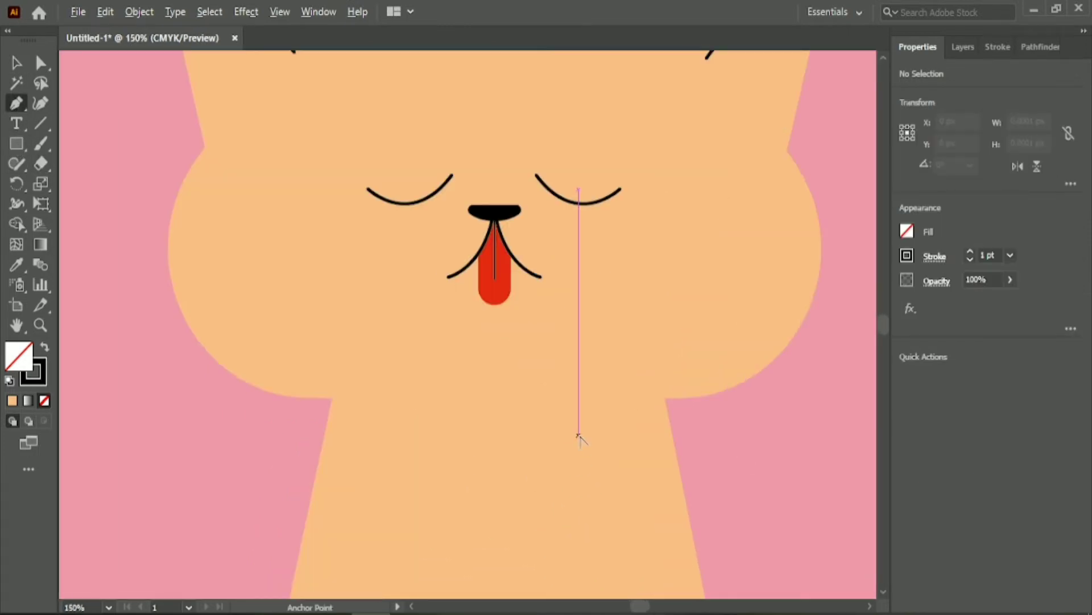
click(327, 402)
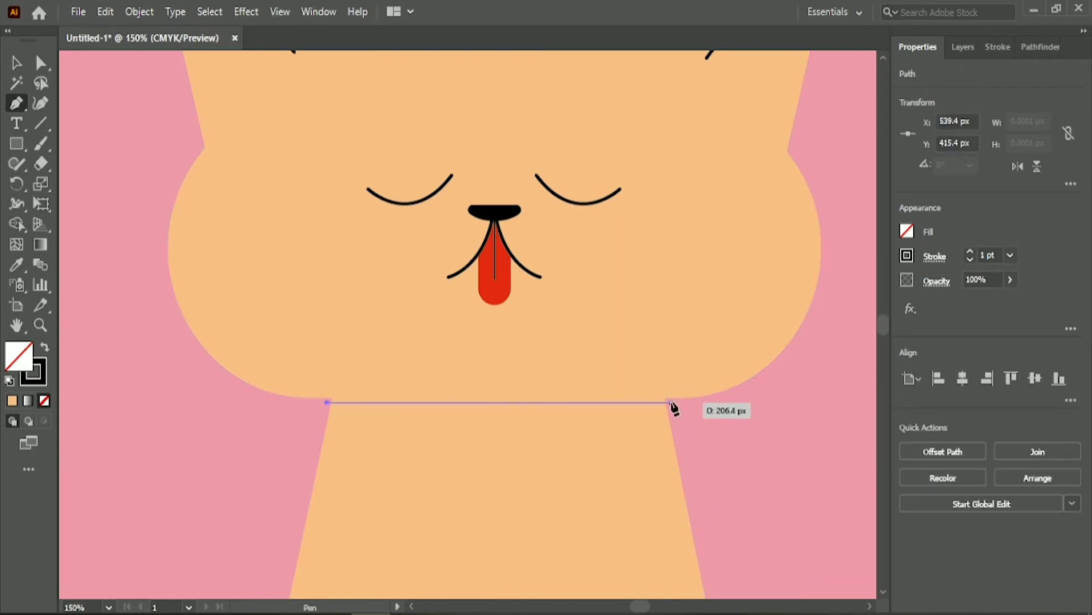
click(672, 403)
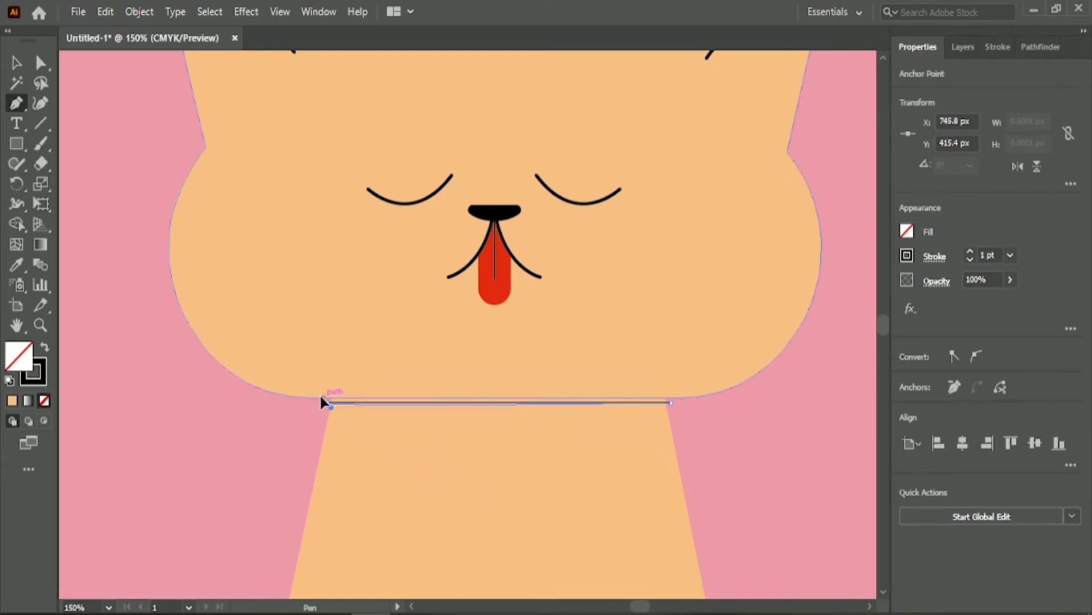
drag(323, 400, 161, 295)
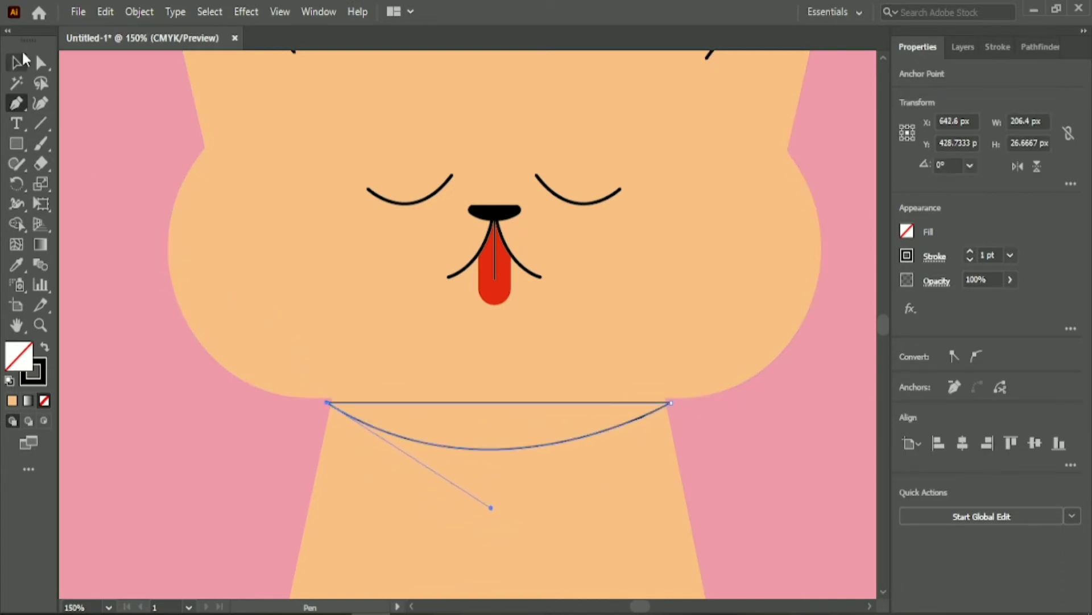
click(18, 58)
Step: Swap the collar's stroke for a fill and color it with the red palette swatch
click(43, 346)
scroll(580, 305, down, 1)
scroll(579, 304, up, 5)
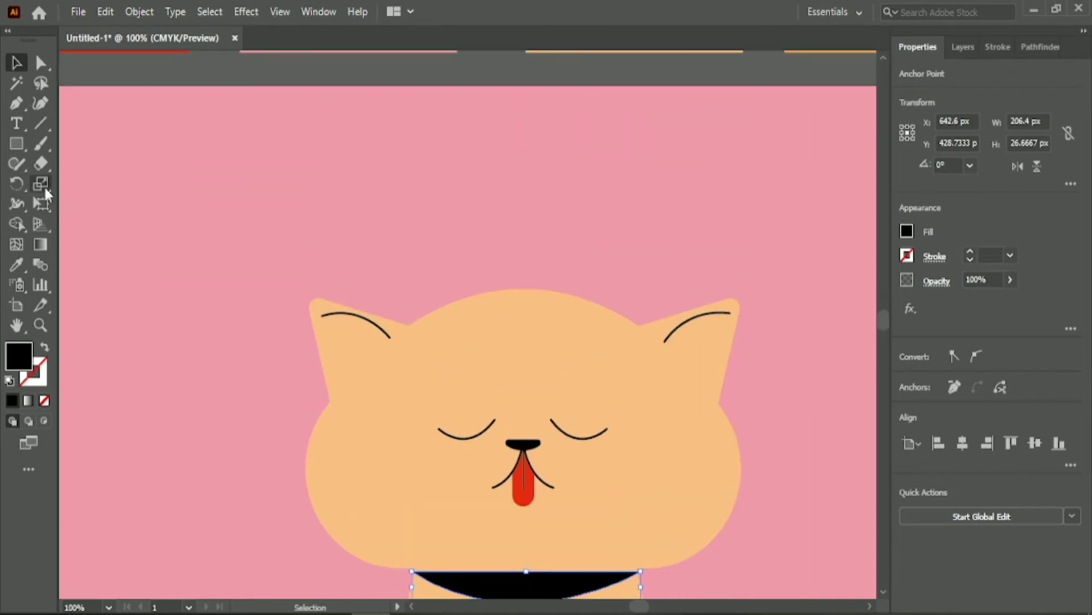
click(16, 264)
scroll(609, 297, down, 1)
click(288, 74)
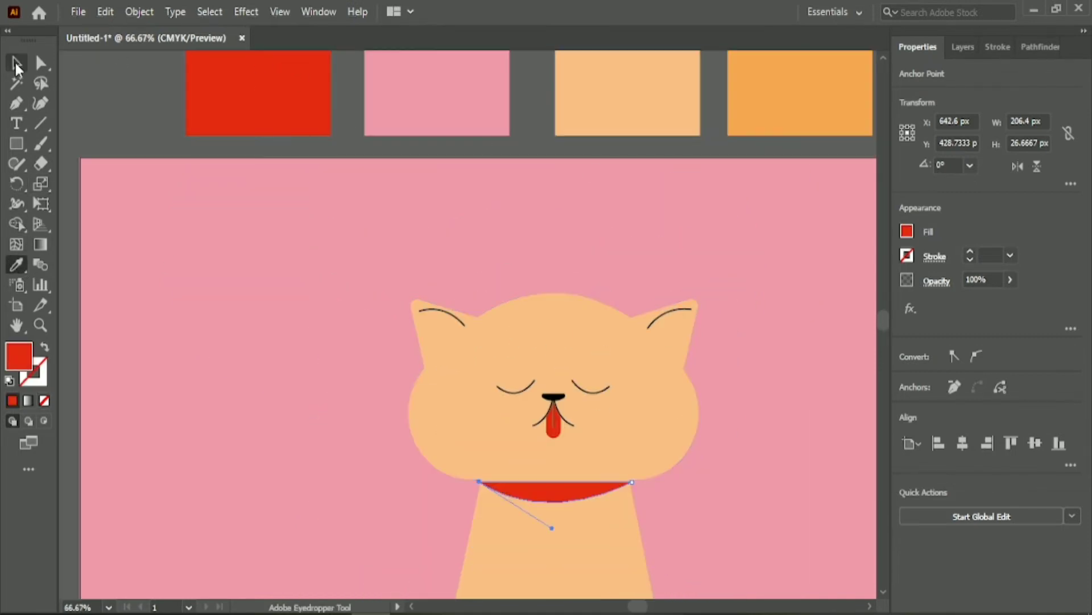
key(v)
Step: Try to nudge the red collar up toward the chin with only its anchor selected
scroll(682, 475, up, 1)
scroll(685, 475, up, 1)
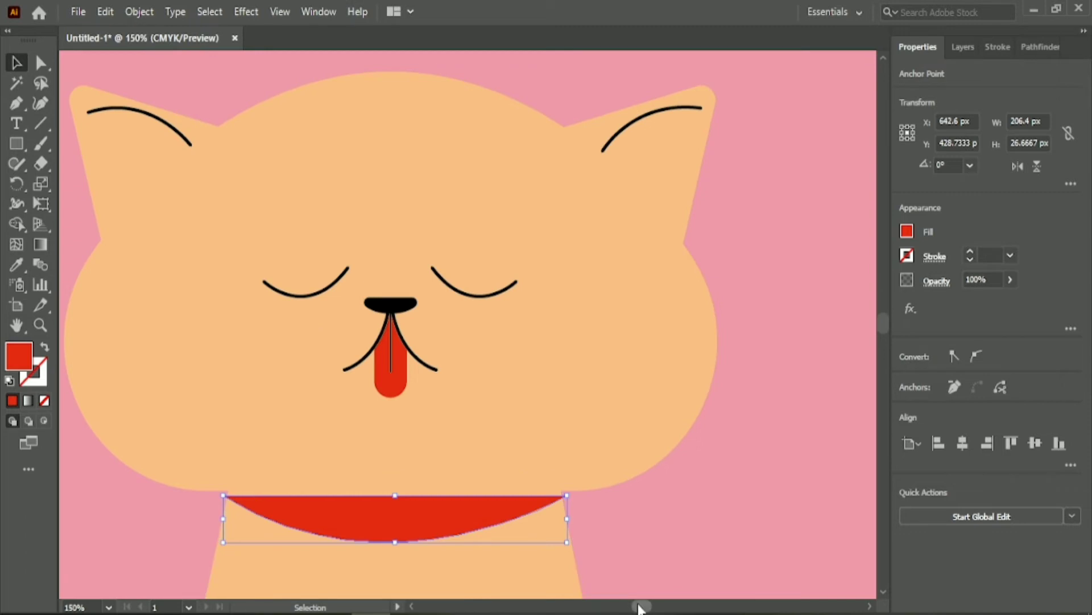
scroll(362, 517, up, 1)
key(Up)
key(Up)
key(Up)
key(Up)
key(Up)
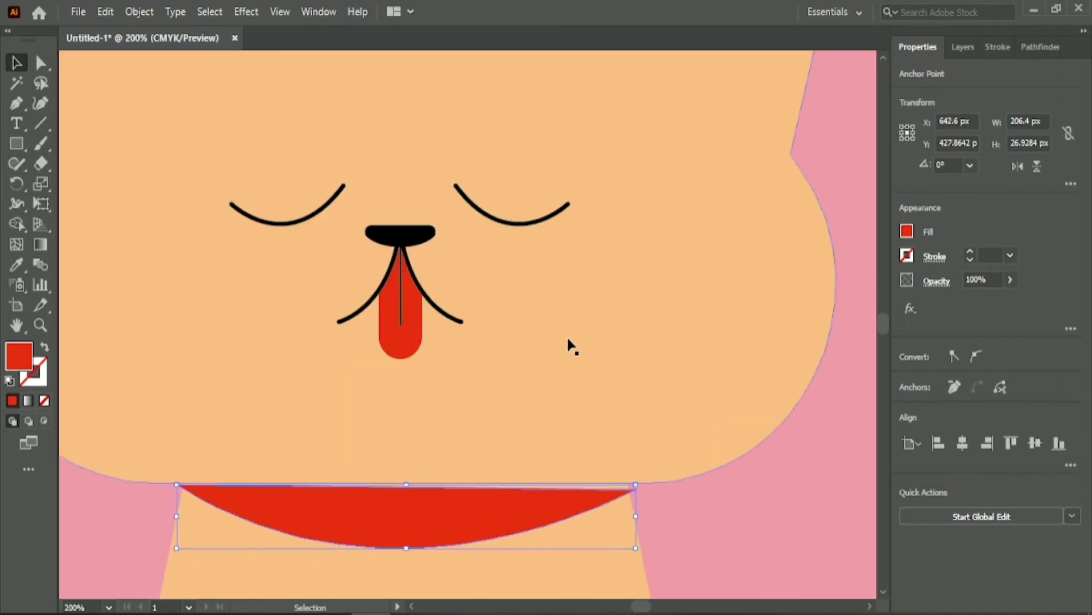
key(Down)
key(Down)
key(Down)
key(Down)
key(Down)
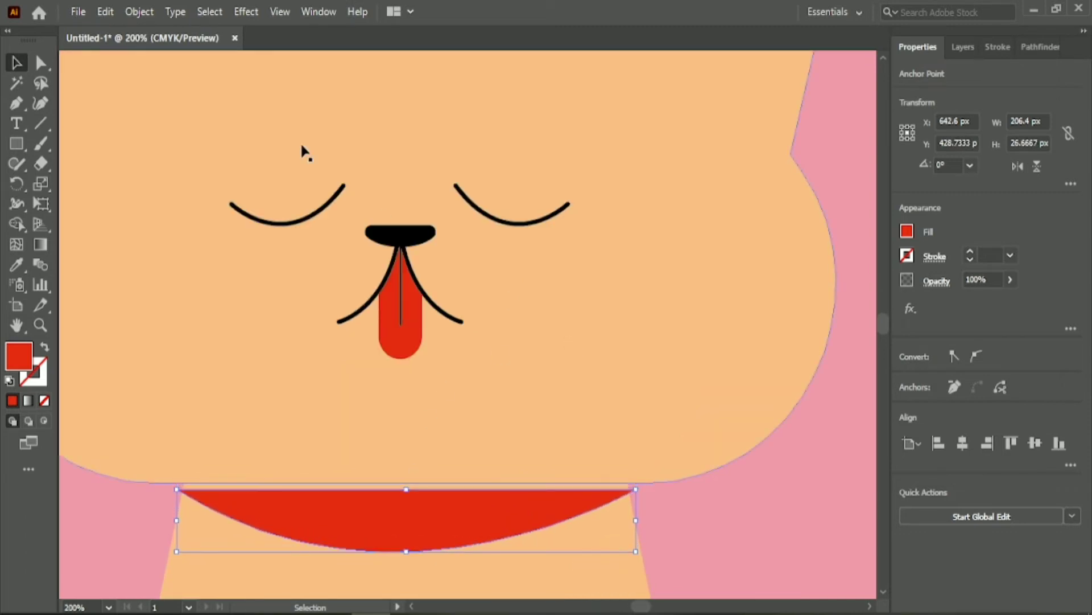
Step: Select the whole red collar and move it up 4 px against the underside of the head
click(649, 340)
click(388, 537)
key(Up)
key(Up)
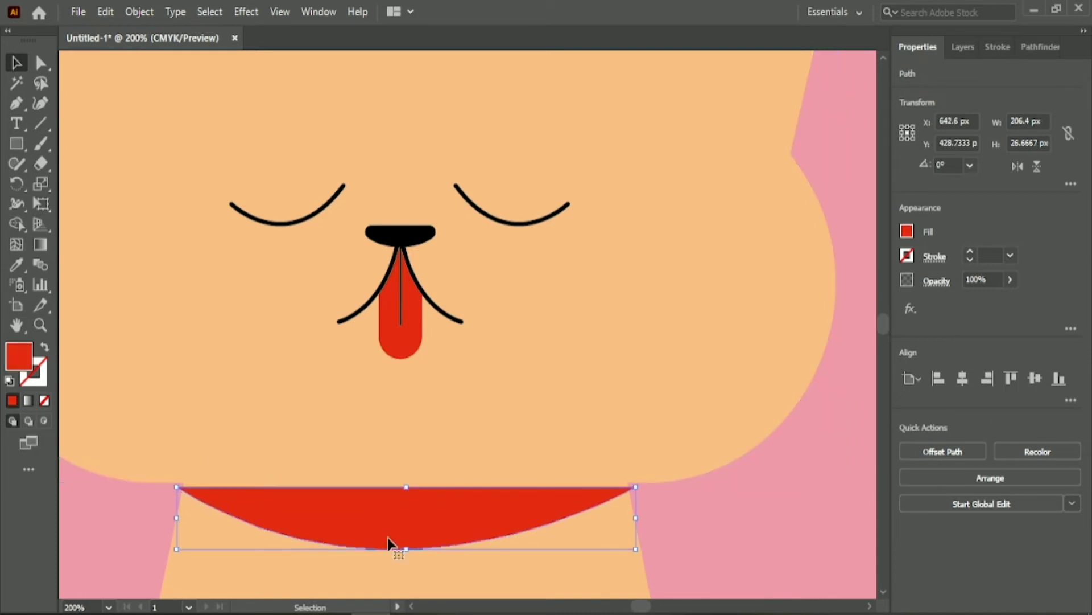
key(Up)
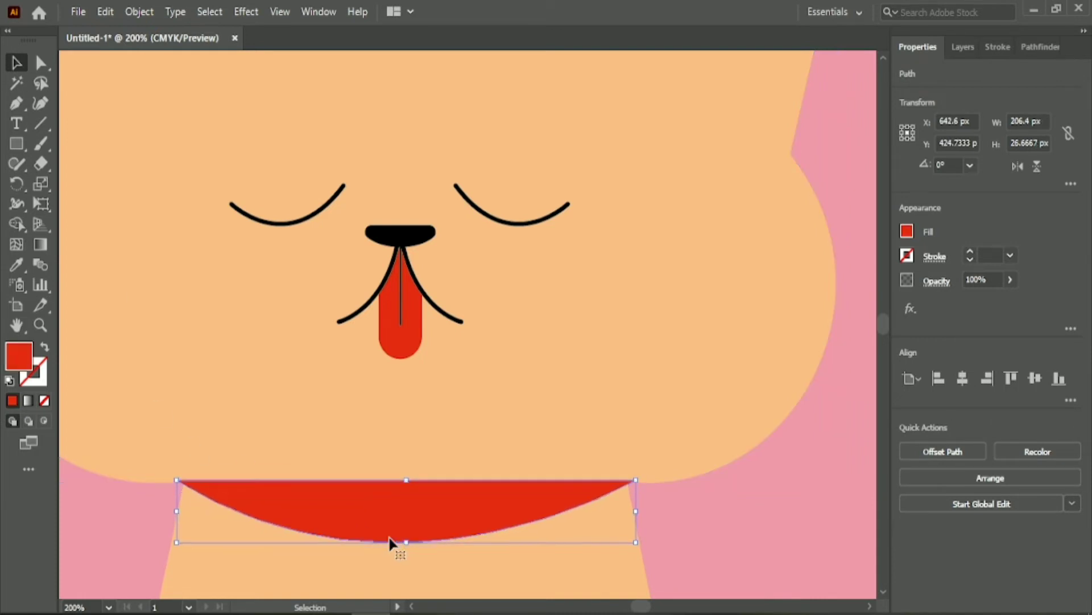
Step: Select the collar, body and head and trim the collar tip overhanging the neck's left side with Shape Builder
key(Up)
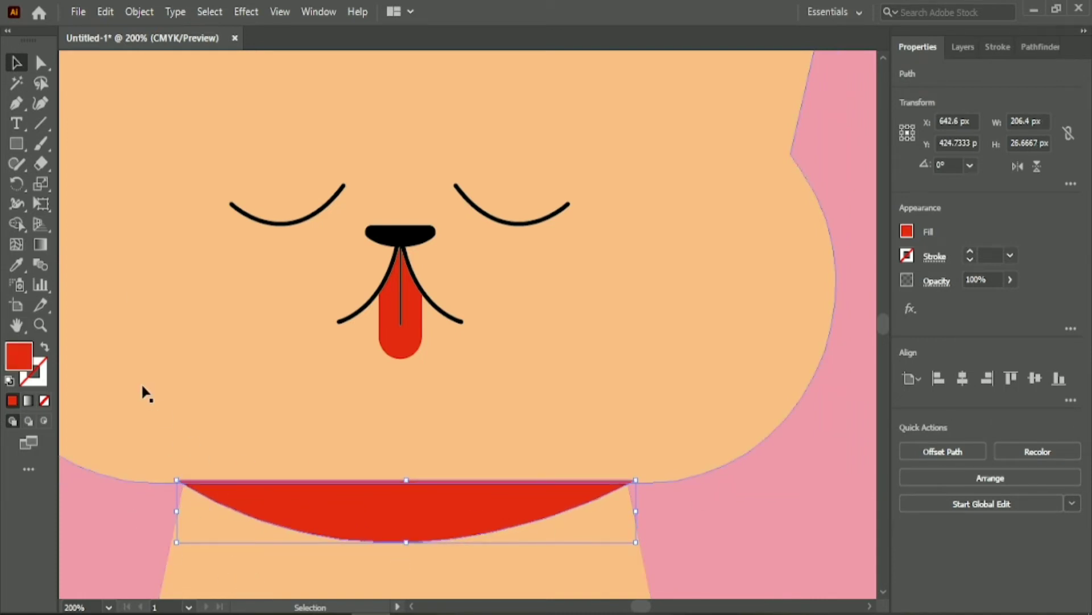
shift+click(263, 569)
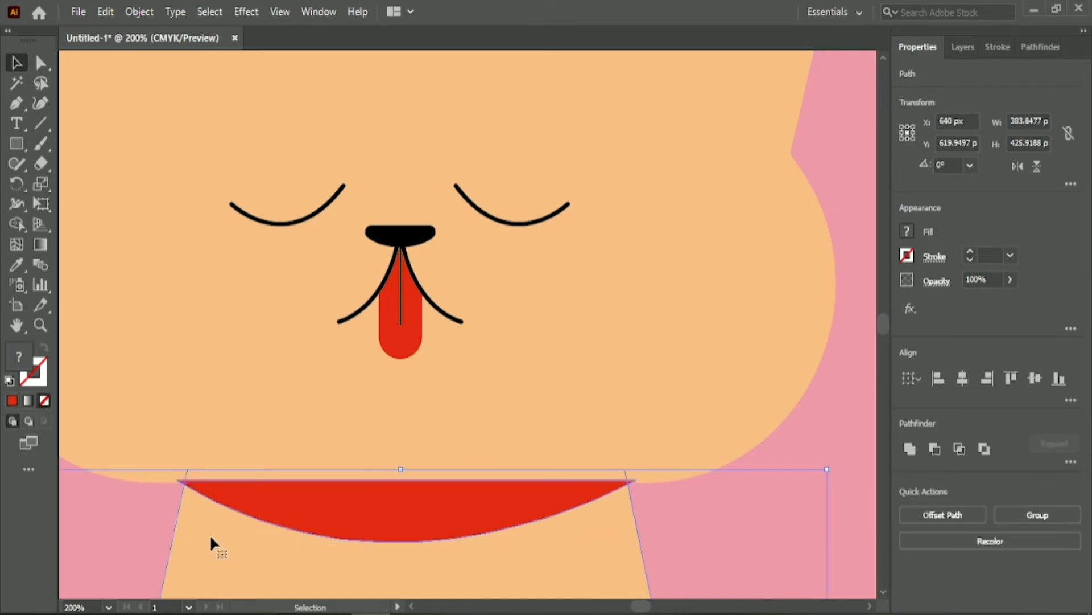
scroll(182, 520, up, 1)
click(17, 224)
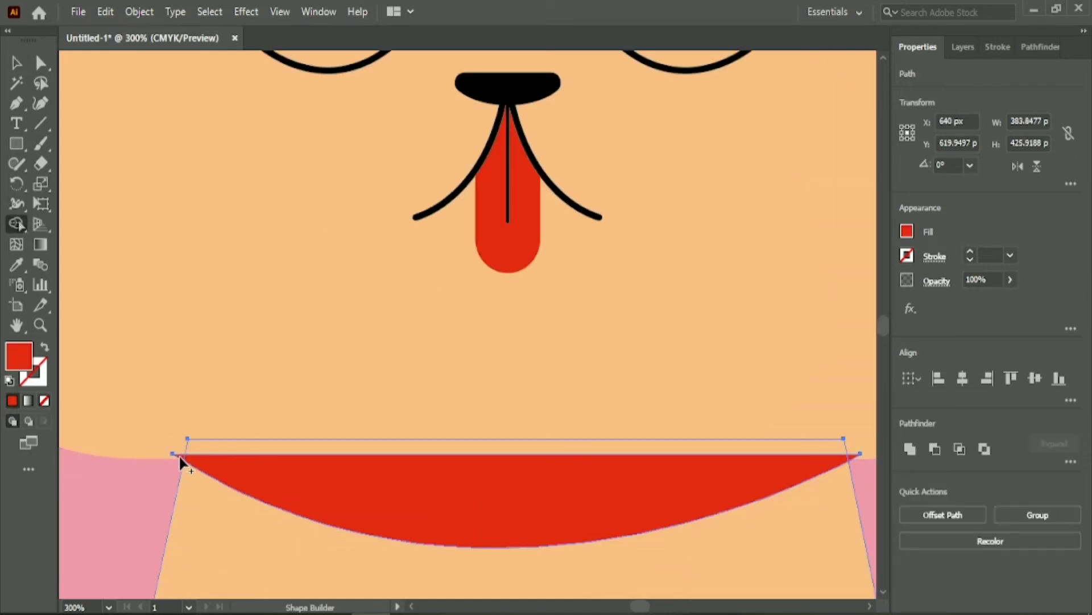
click(22, 68)
drag(134, 480, 184, 459)
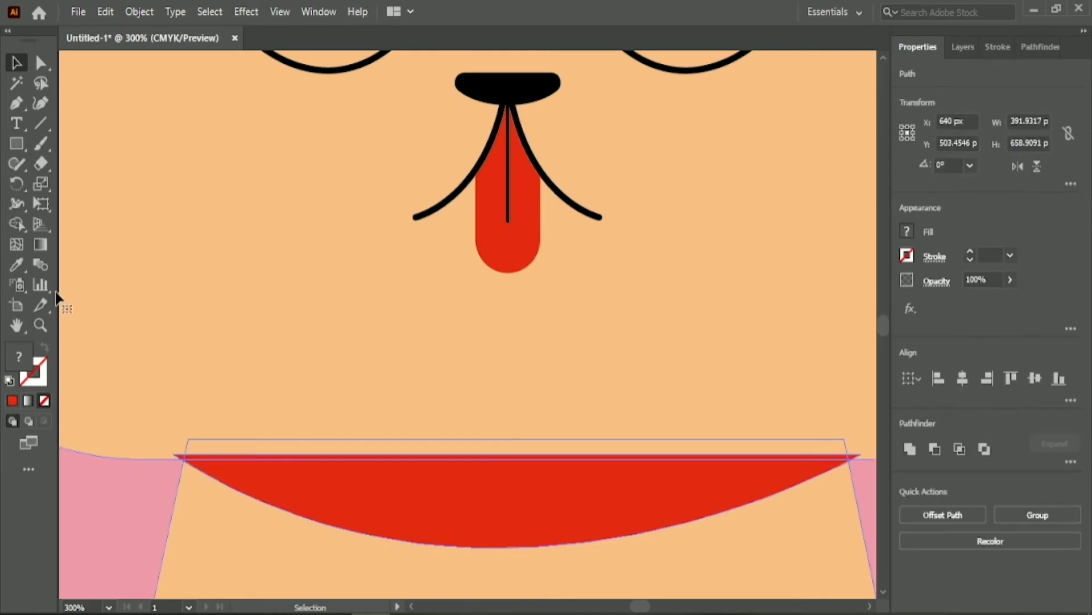
click(17, 224)
scroll(205, 494, up, 3)
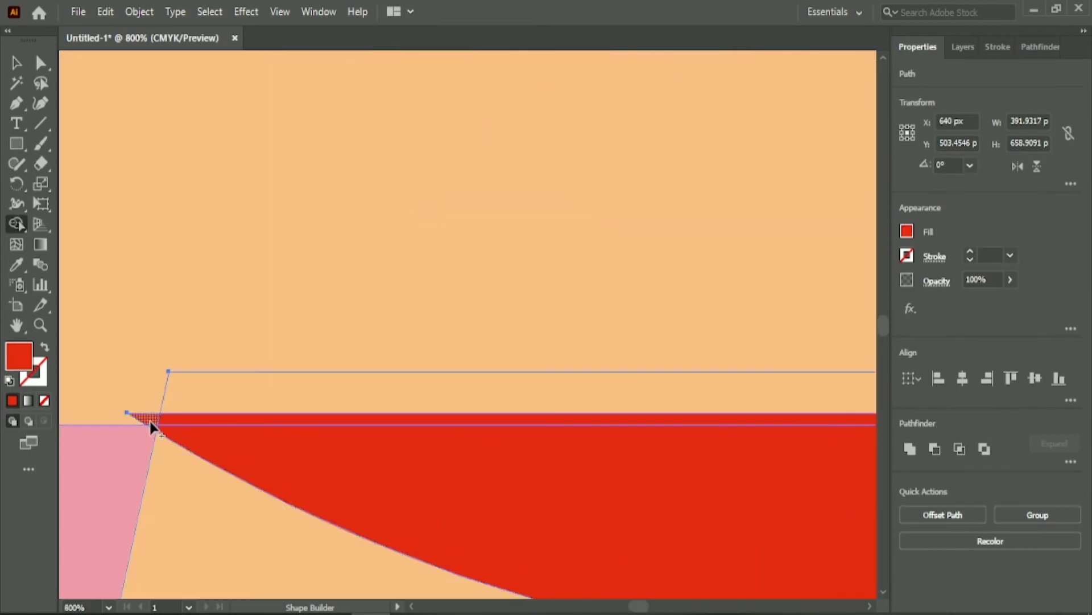
scroll(155, 433, up, 2)
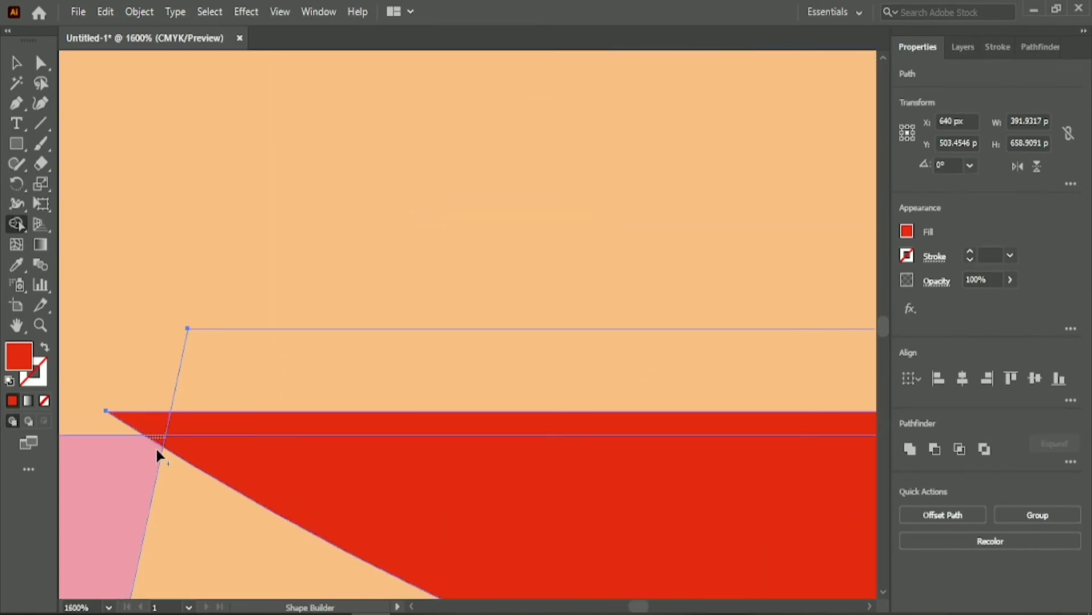
drag(638, 606, 648, 607)
Step: Trim the collar tip overhanging the neck's right side with Shape Builder
scroll(454, 523, down, 7)
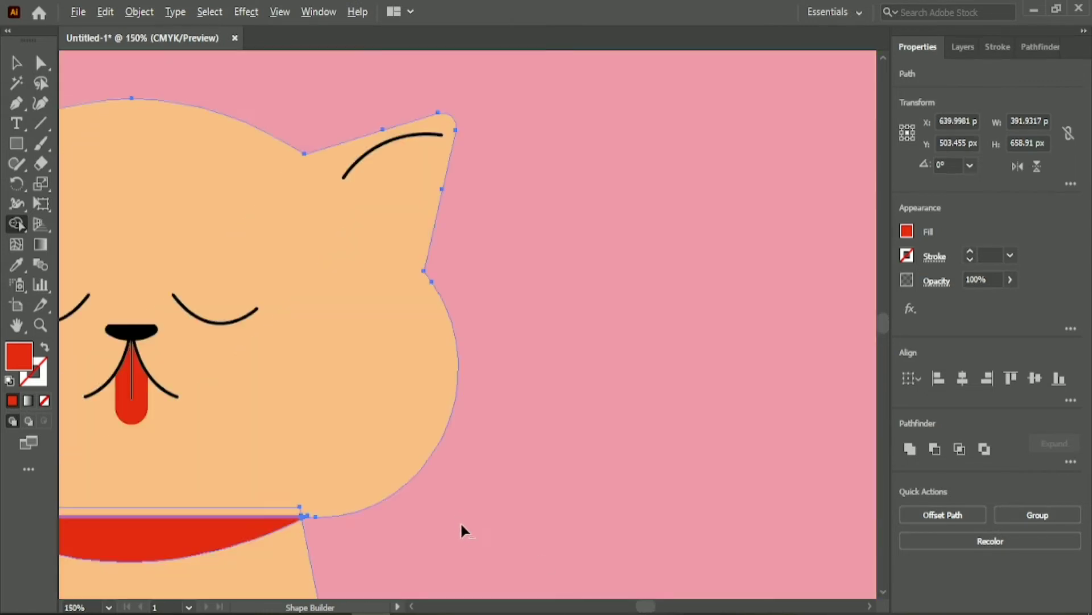
scroll(401, 446, up, 8)
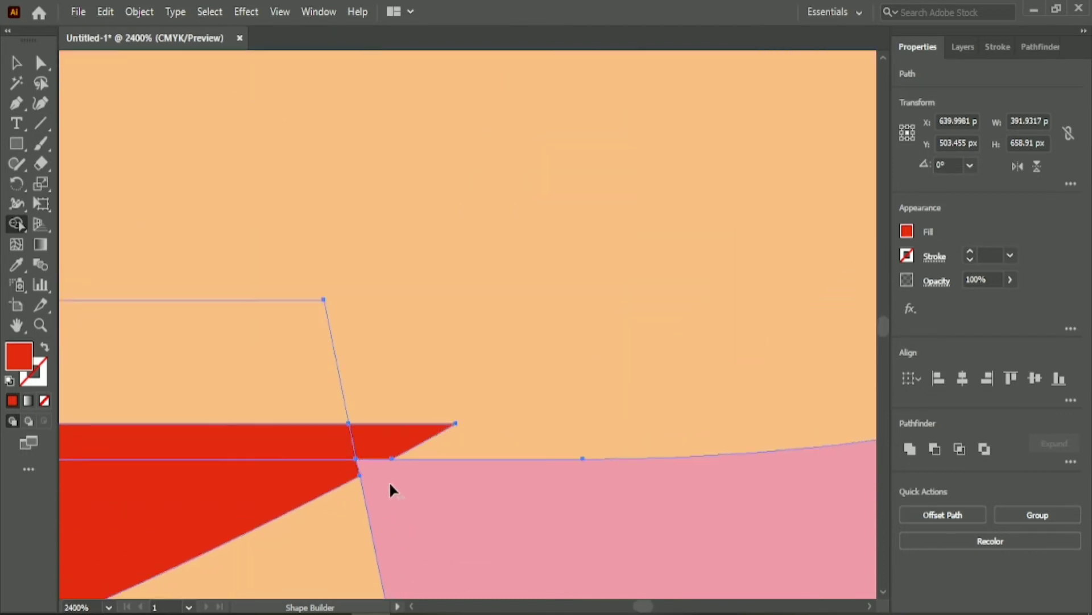
scroll(448, 495, down, 10)
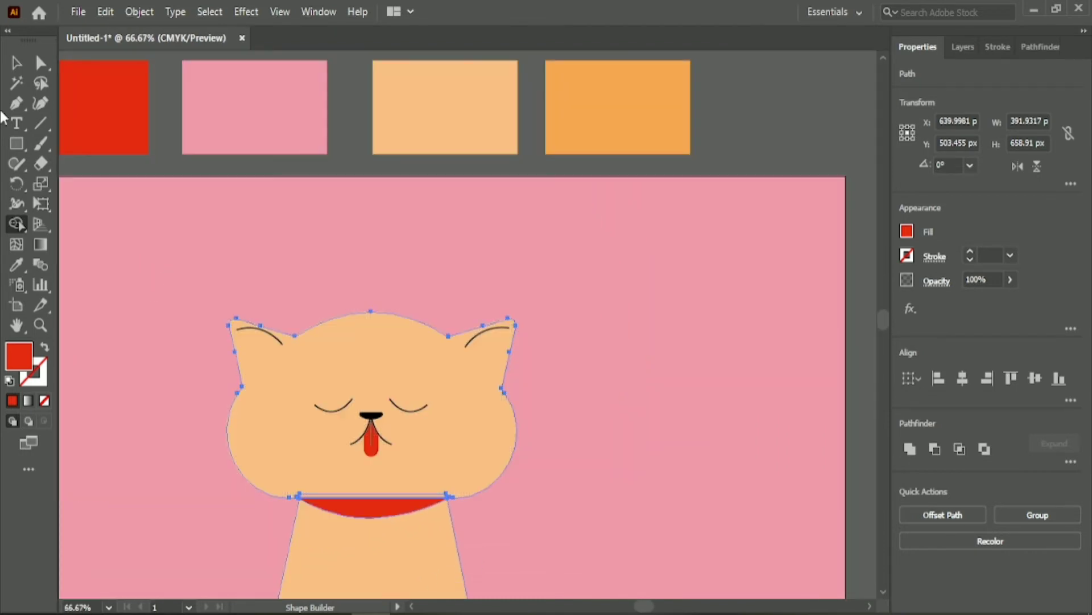
Step: Select the head with all its ear lines and facial features and bring them in front of the collar
click(17, 64)
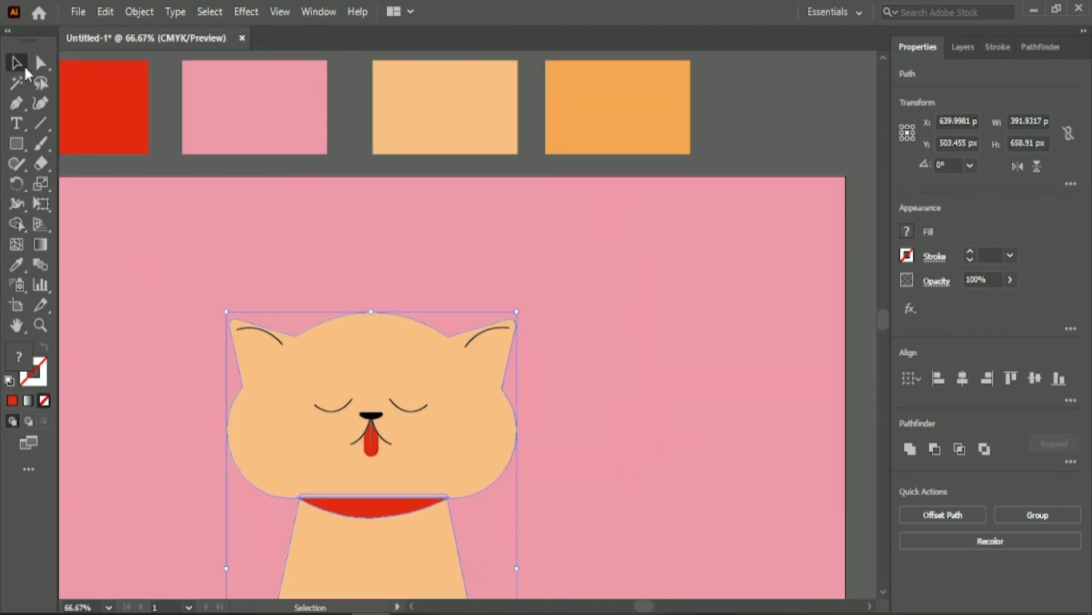
click(172, 268)
drag(562, 454, 562, 455)
right_click(417, 390)
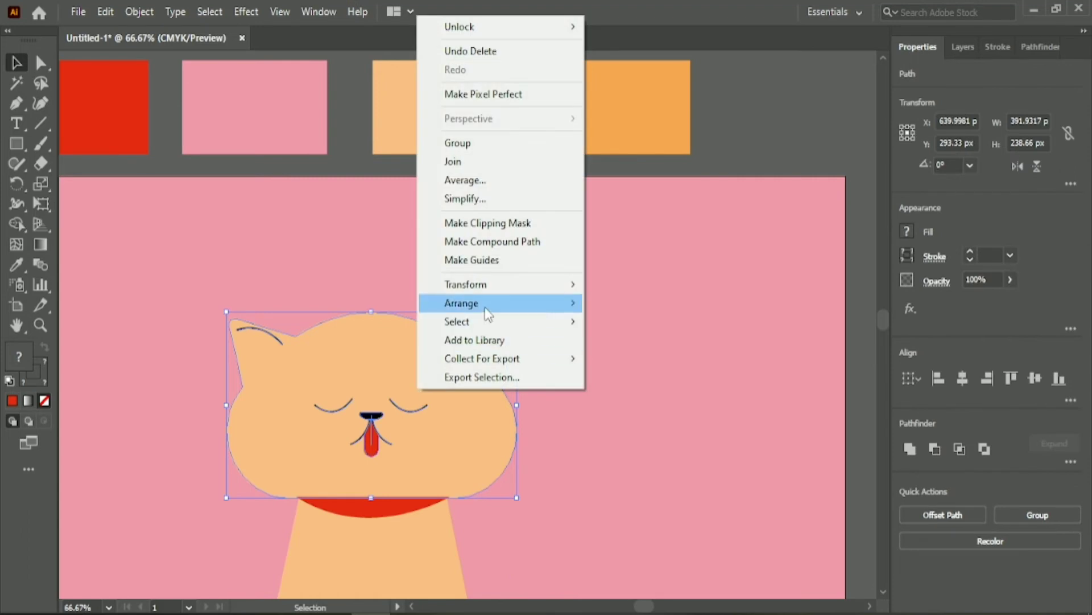
mouse_move(485, 306)
click(610, 305)
click(598, 357)
Step: Draw a narrow vertical rectangle about 11 by 32 px across the middle of the collar, starting at the head's lower edge
scroll(356, 543, up, 2)
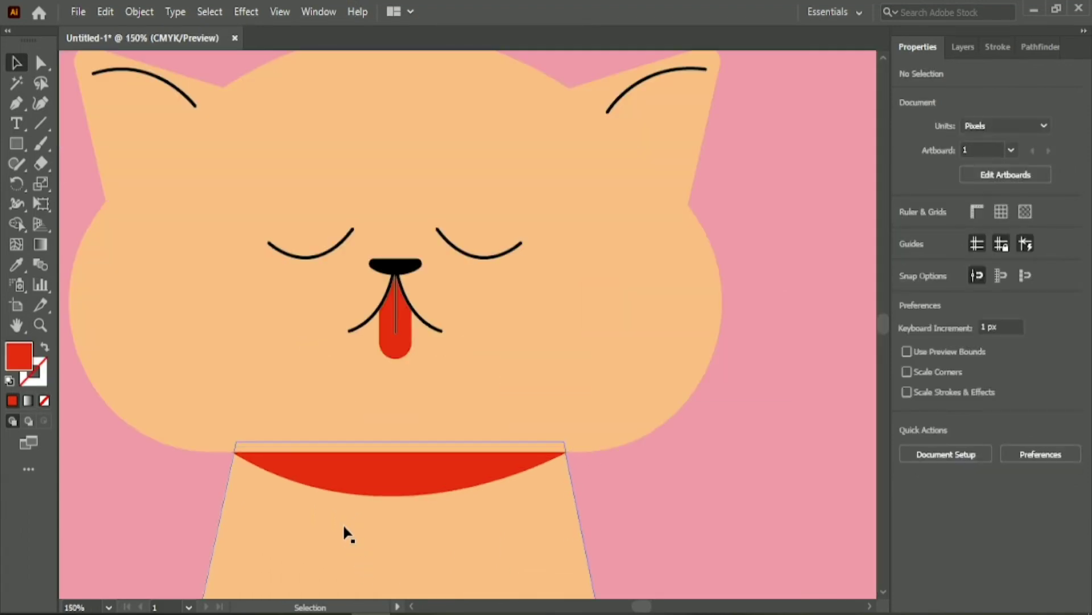
key(m)
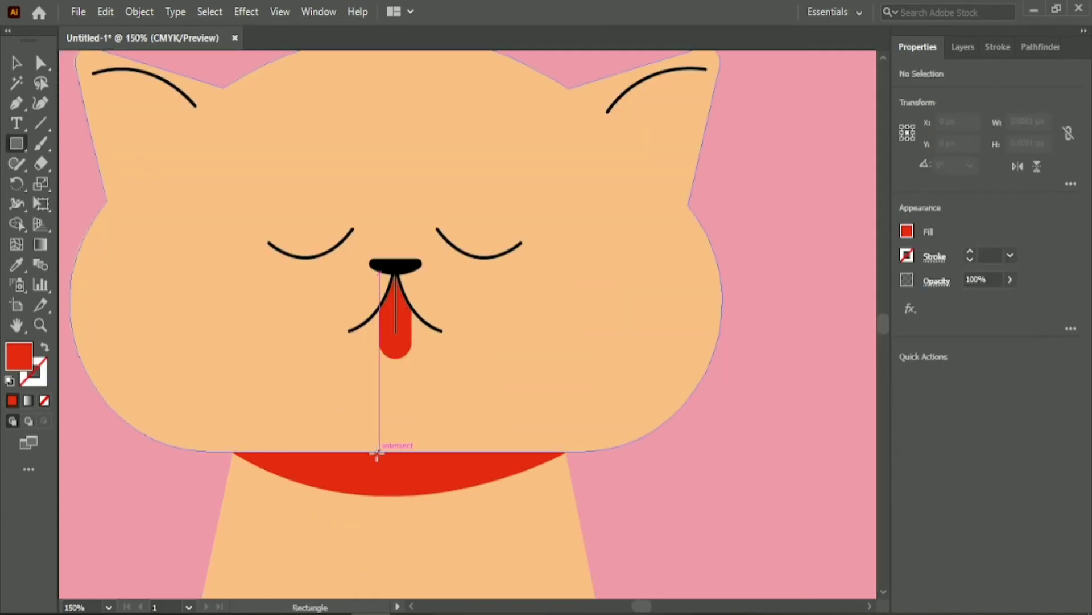
drag(373, 451, 391, 506)
key(v)
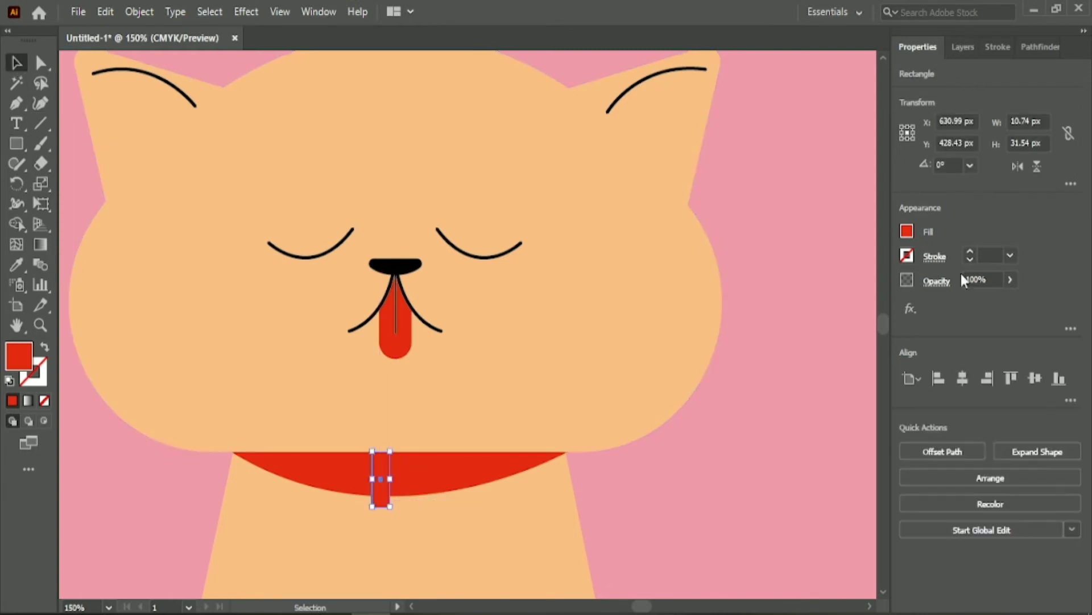
Step: Fill the narrow rectangle on the collar with a light gray swatch
click(907, 231)
click(805, 264)
click(757, 291)
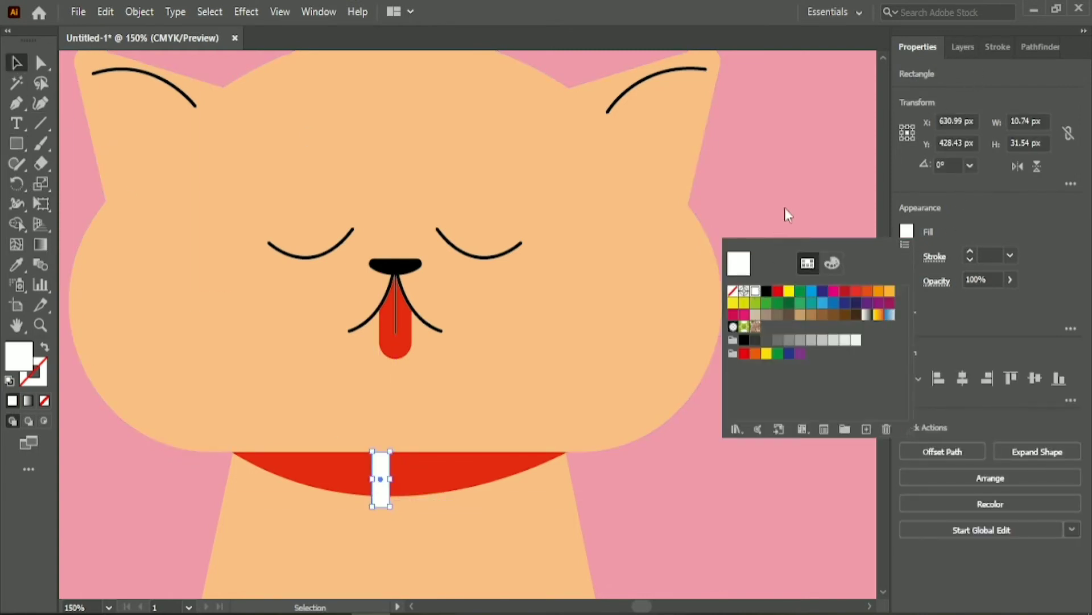
click(845, 340)
key(Escape)
click(531, 400)
Step: Center the gray strip horizontally on the artboard and reduce its height to about 30 px
click(381, 482)
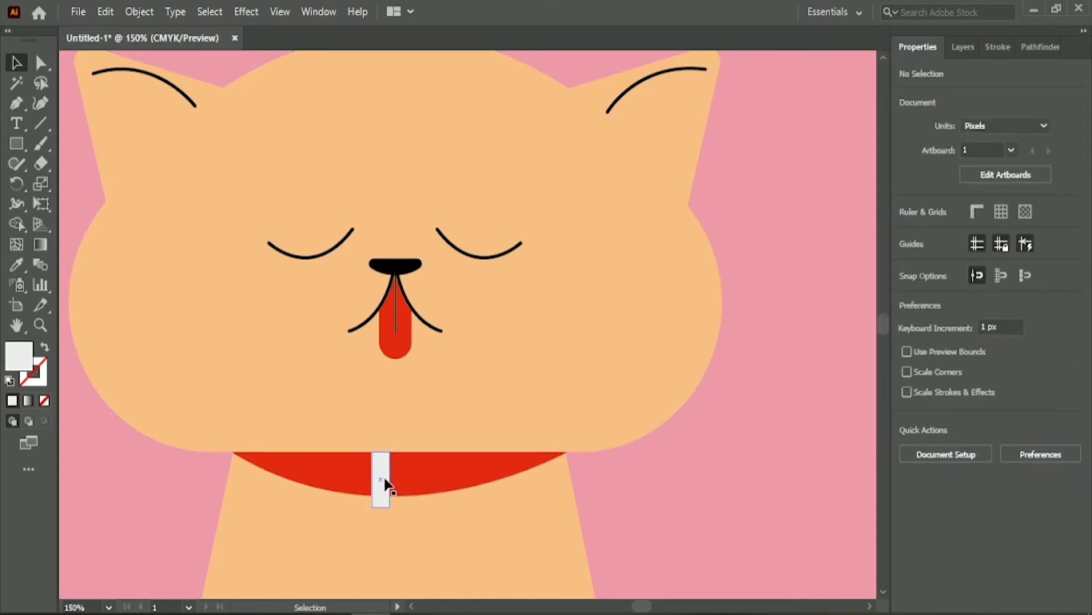
click(963, 378)
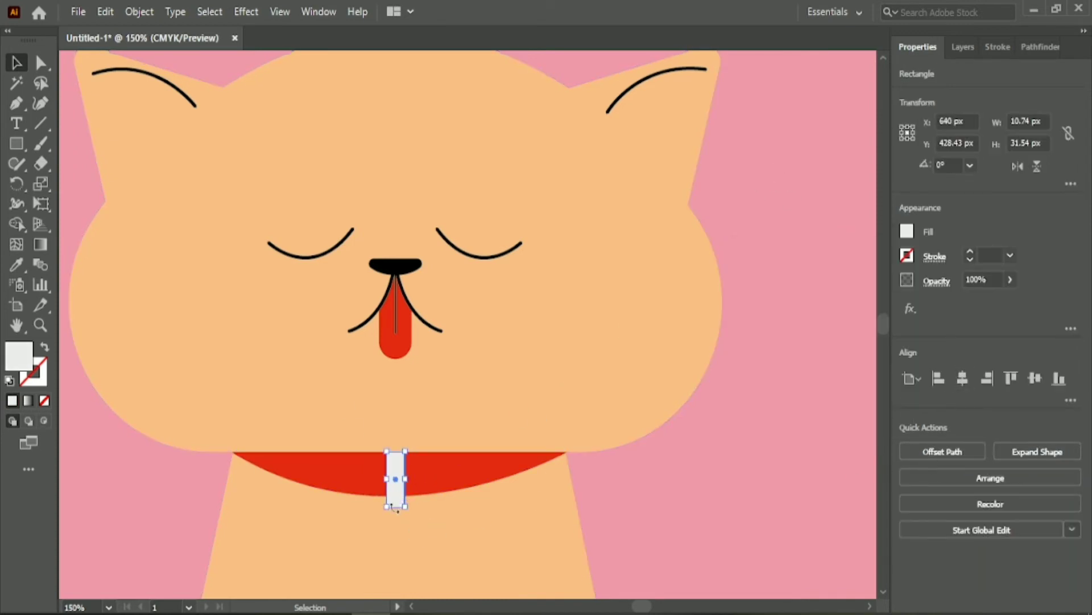
scroll(394, 519, up, 1)
scroll(395, 520, down, 1)
mouse_move(398, 441)
mouse_down()
mouse_move(409, 433)
mouse_move(398, 454)
mouse_move(398, 439)
mouse_up()
Step: Round the strip's two lower corners fully into a semicircular end
click(41, 62)
scroll(390, 450, up, 2)
key(v)
click(533, 345)
Step: Add a Drop Shadow effect to the gray strip with X offset 0 px, Y offset 1 px and blur 0 px
click(381, 347)
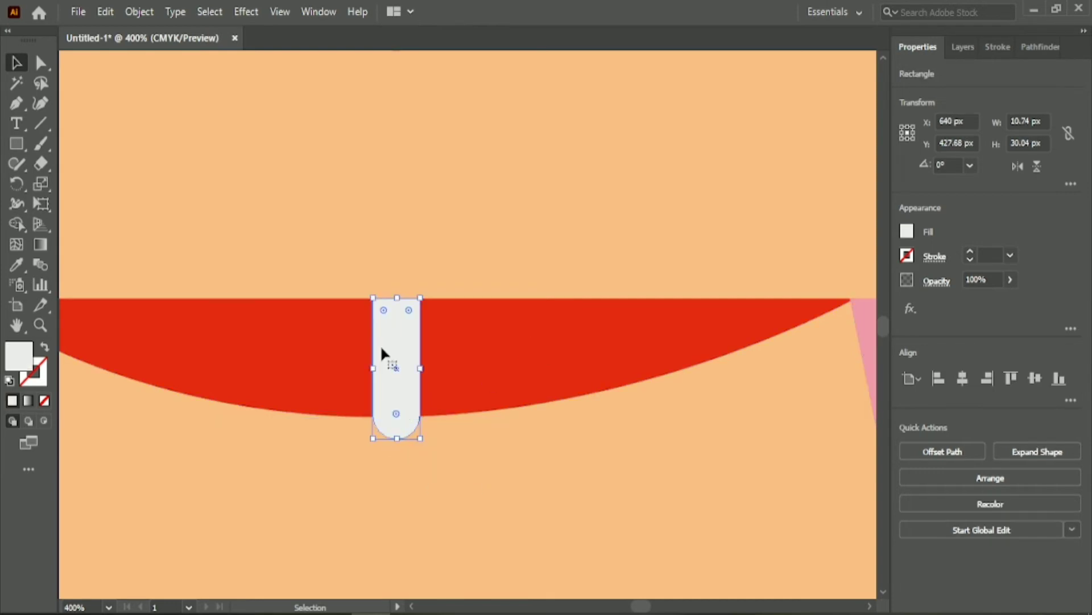
click(246, 12)
mouse_move(346, 204)
click(465, 206)
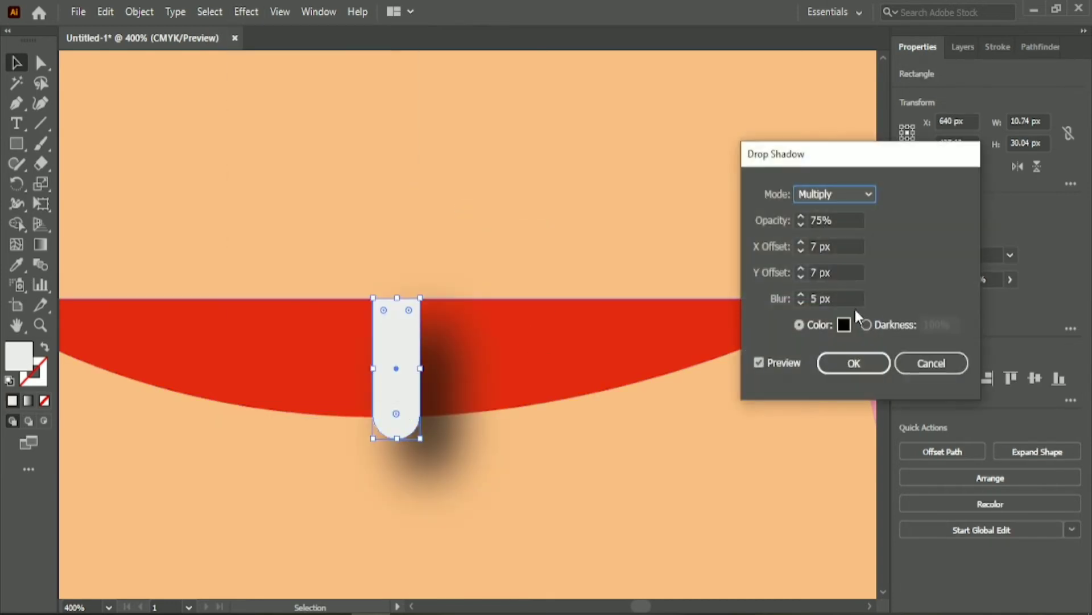
click(847, 302)
scroll(847, 302, down, 5)
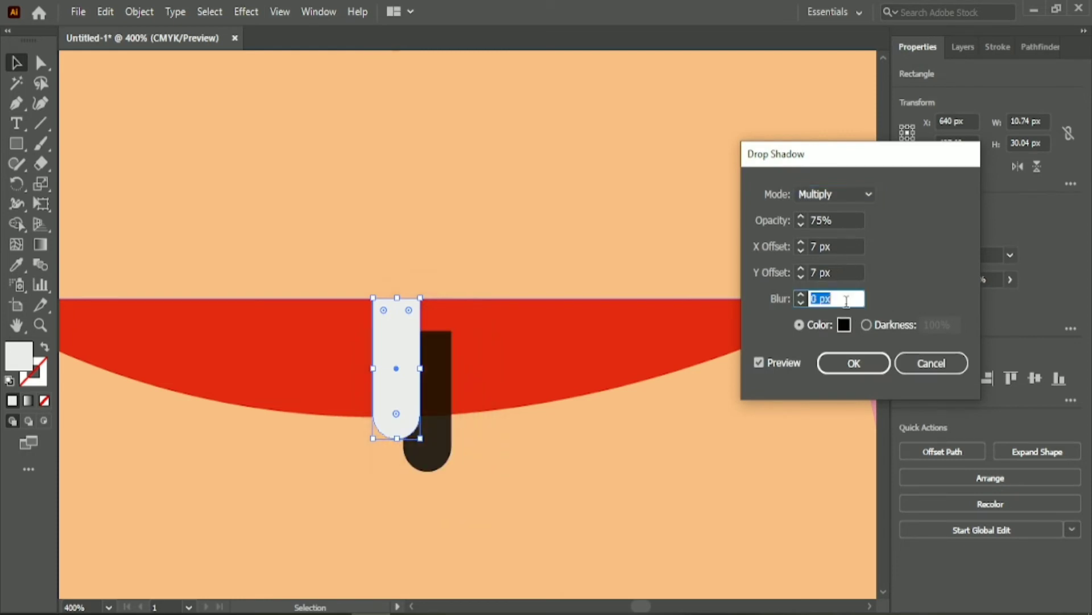
click(846, 270)
scroll(846, 269, down, 6)
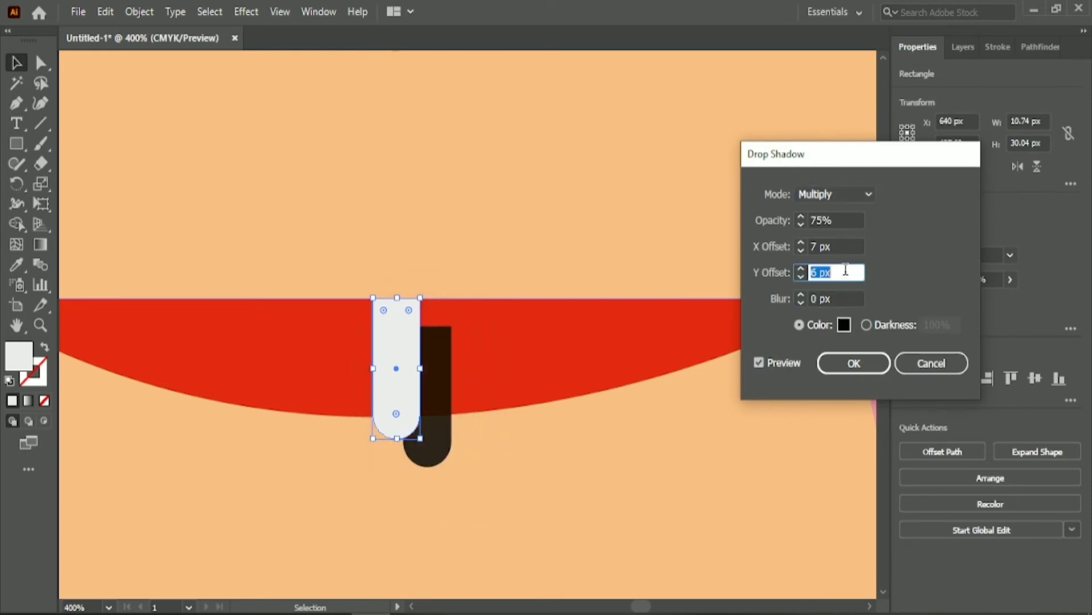
click(845, 244)
scroll(846, 243, down, 5)
key(Tab)
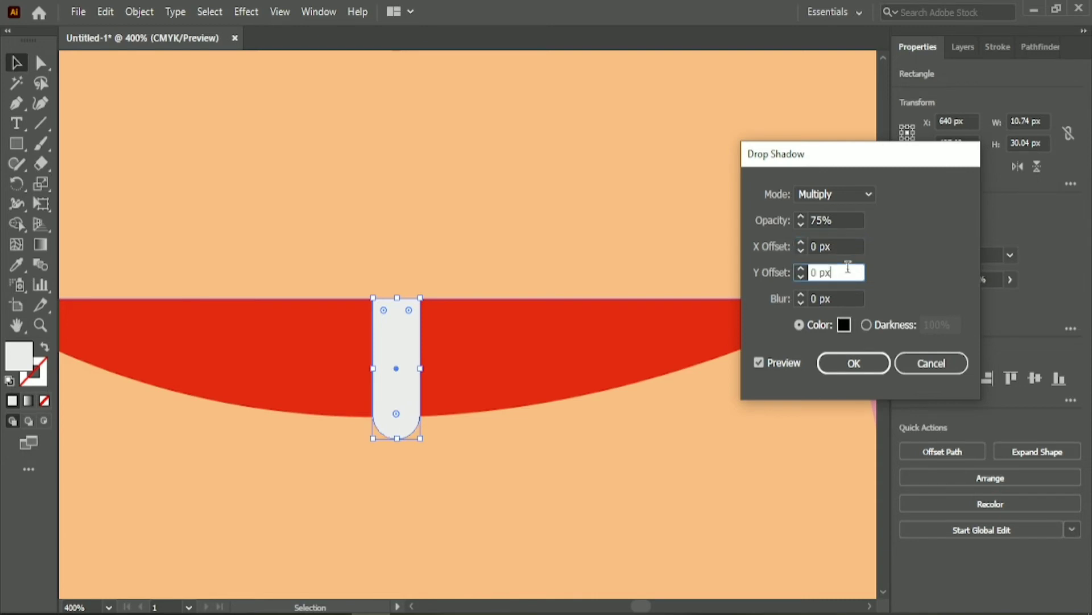
key(Up)
Step: Set the strip's drop shadow color to a dark gray instead of pure black
click(844, 328)
click(677, 427)
click(675, 421)
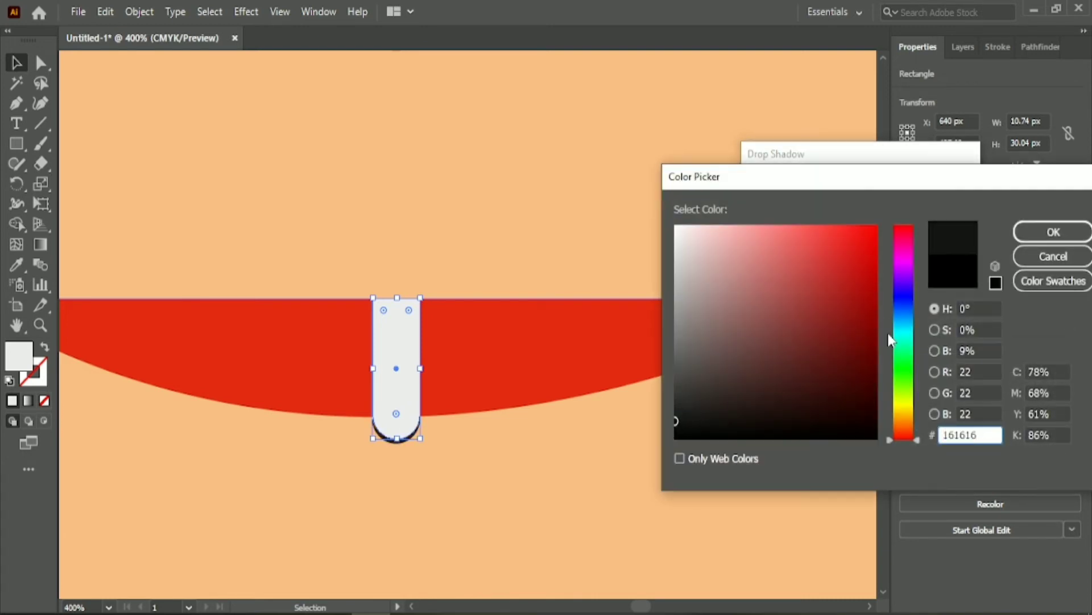
click(676, 401)
click(1054, 232)
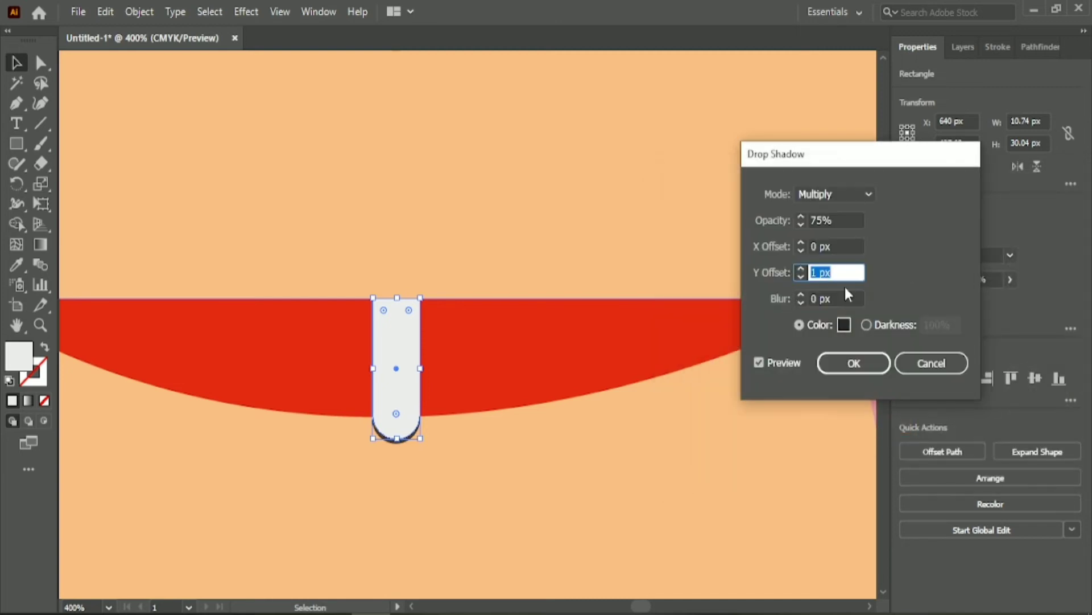
Step: Try larger X and Y offsets for the strip's drop shadow
click(839, 246)
key(Up)
key(Down)
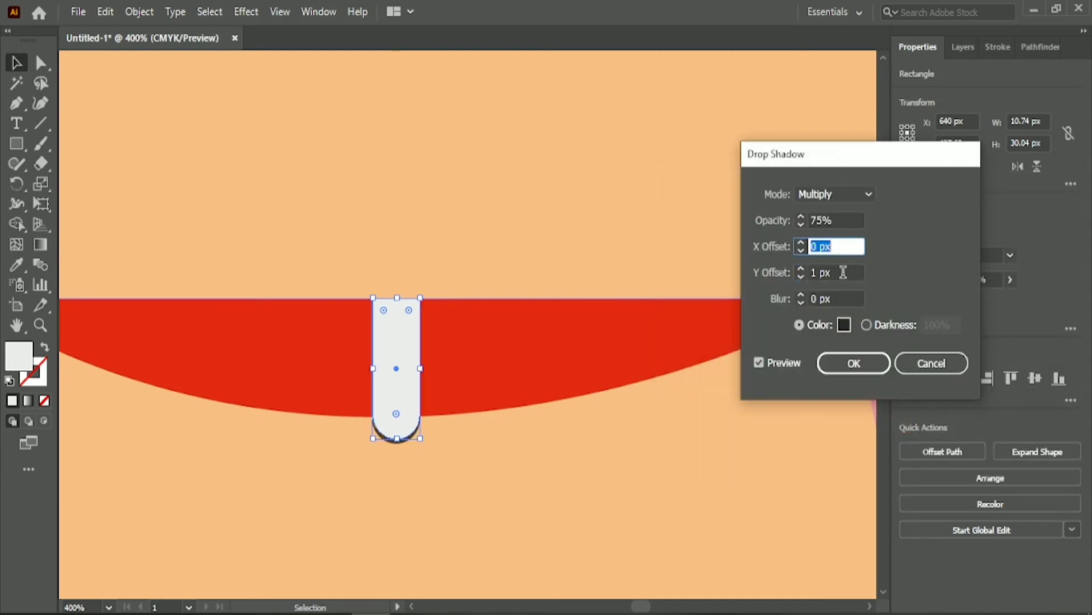
click(841, 271)
key(Up)
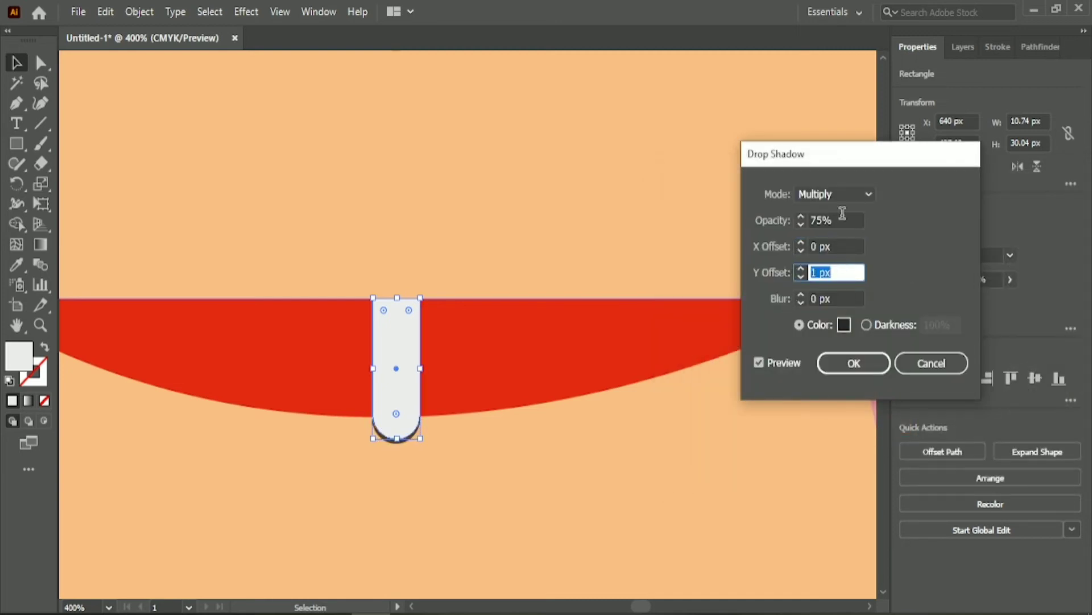
Step: Set the drop shadow's opacity to 59% and apply the effect to the strip
click(845, 216)
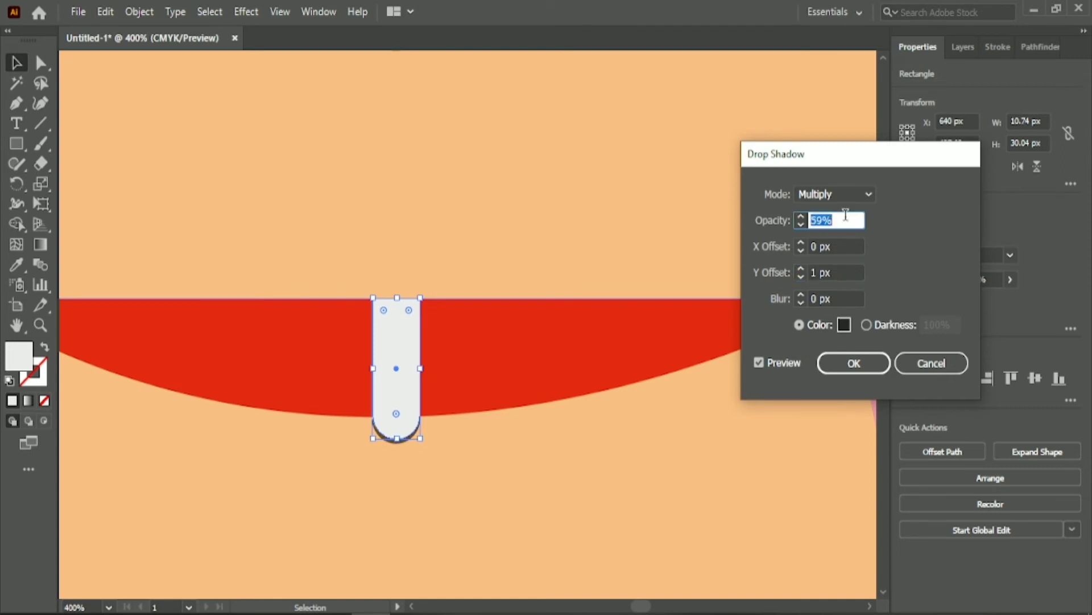
click(853, 363)
click(512, 401)
click(321, 504)
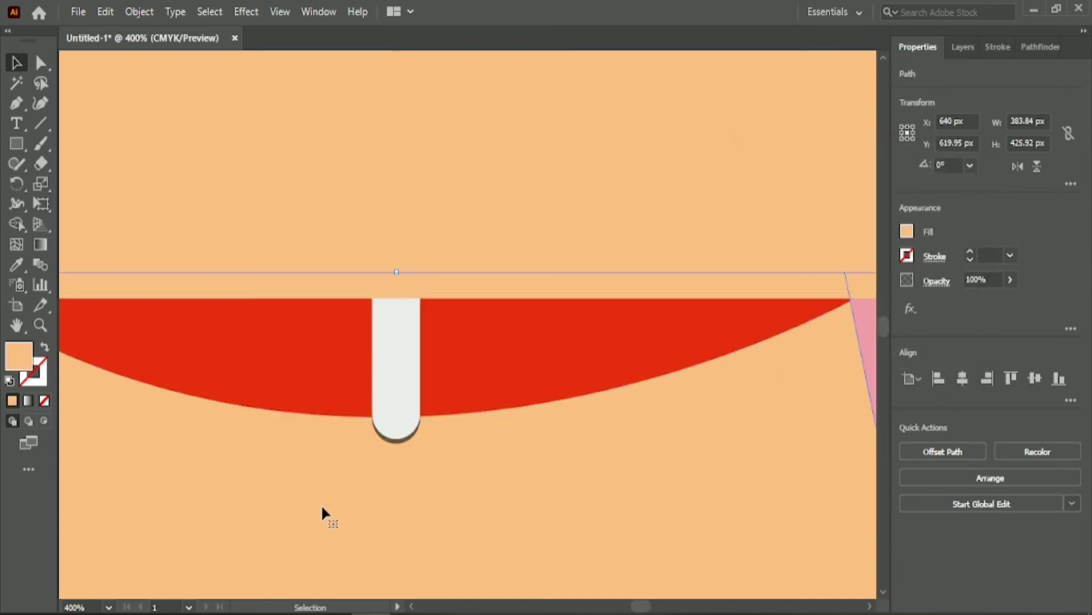
Step: Draw a circle about 48 px across over the strip's lower end and fill it with the lightest gray swatch
drag(16, 143, 79, 183)
scroll(339, 394, down, 2)
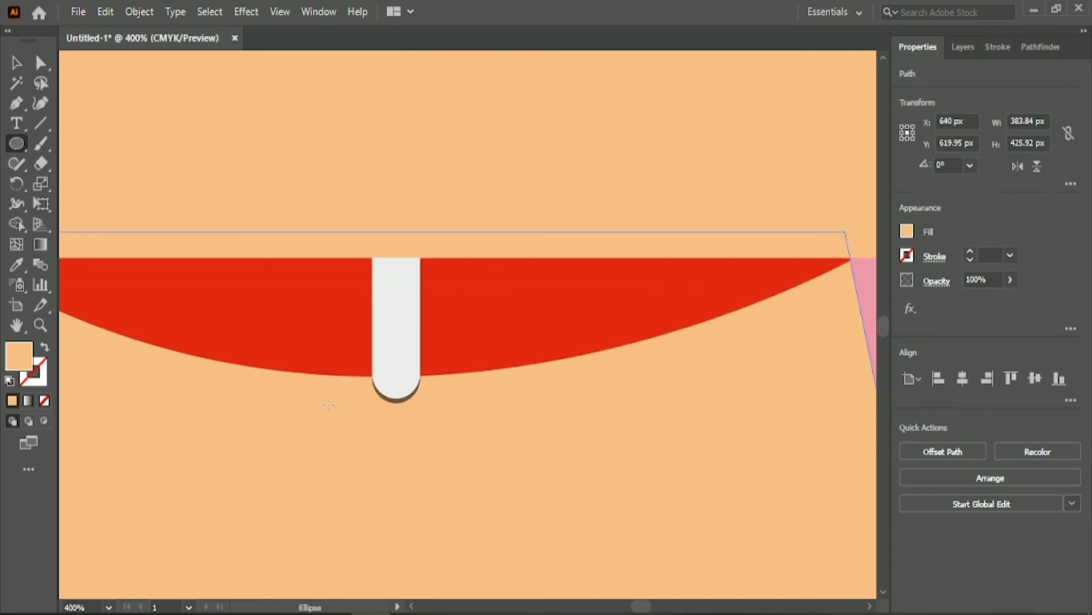
drag(367, 381, 545, 569)
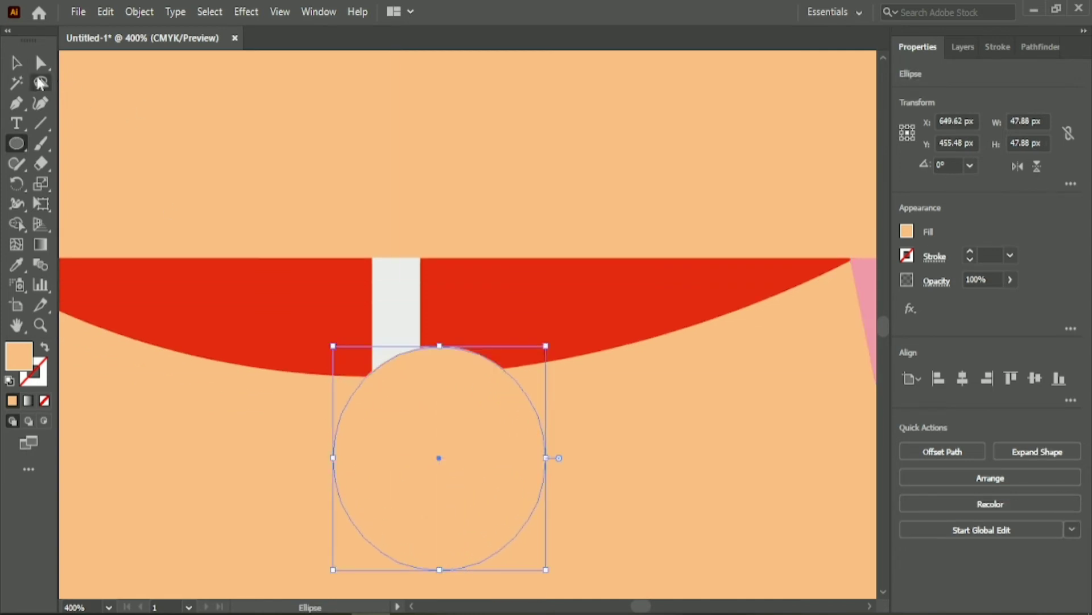
key(v)
click(907, 231)
click(740, 290)
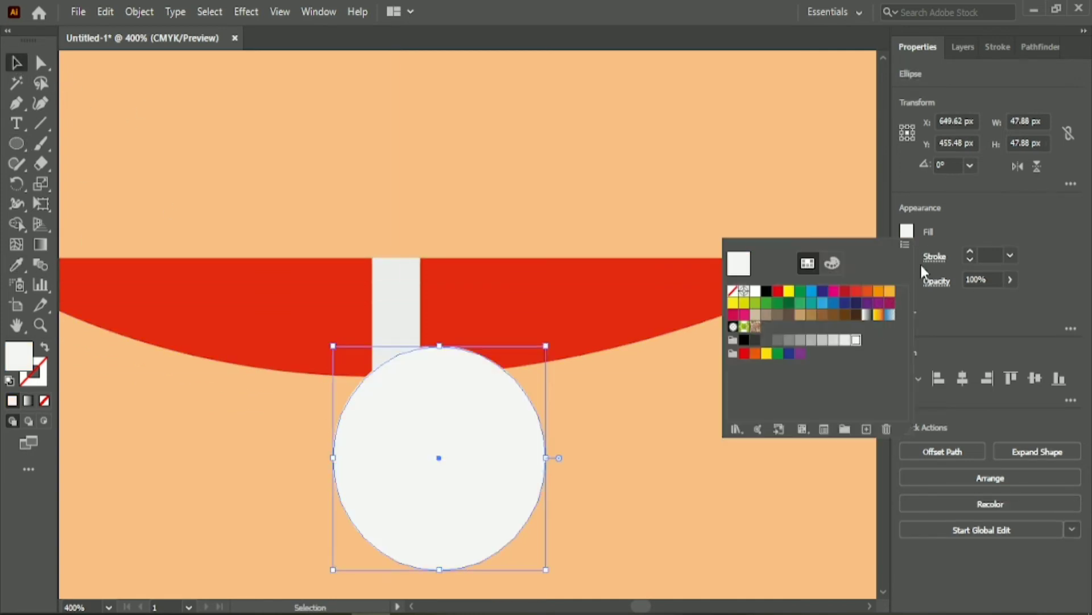
key(Escape)
Step: Center the circle under the strip, slightly lower on the chest, and bring the strip in front of it
drag(533, 498, 490, 499)
drag(397, 456, 400, 472)
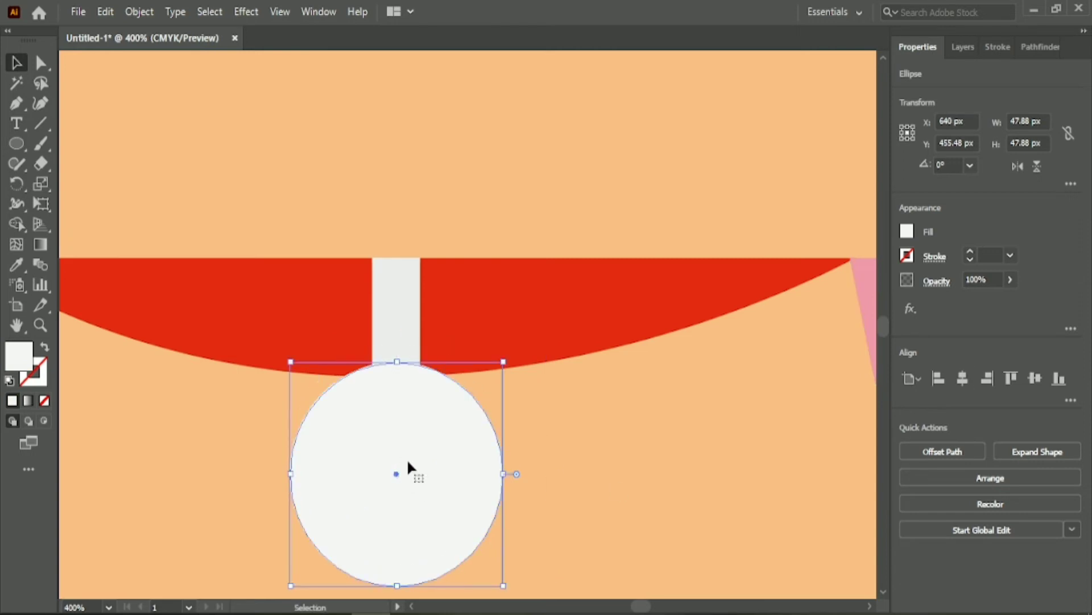
right_click(402, 329)
mouse_move(472, 525)
click(607, 527)
click(601, 407)
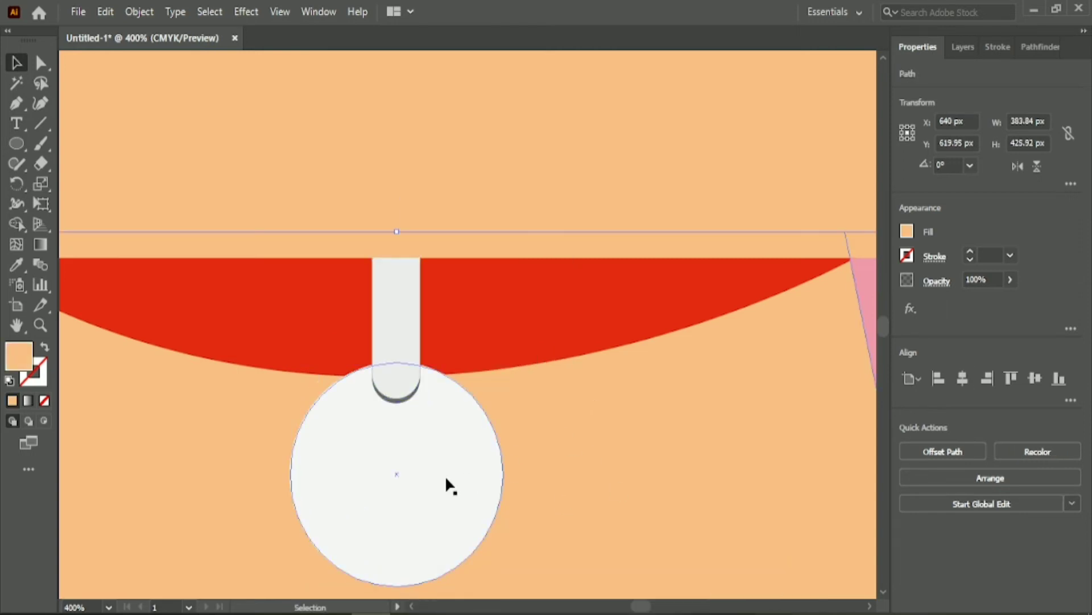
Step: Nudge the light circle slightly farther down so it hangs from the strip's rounded end
click(446, 476)
scroll(446, 477, down, 1)
scroll(446, 476, down, 1)
key(Down)
key(Down)
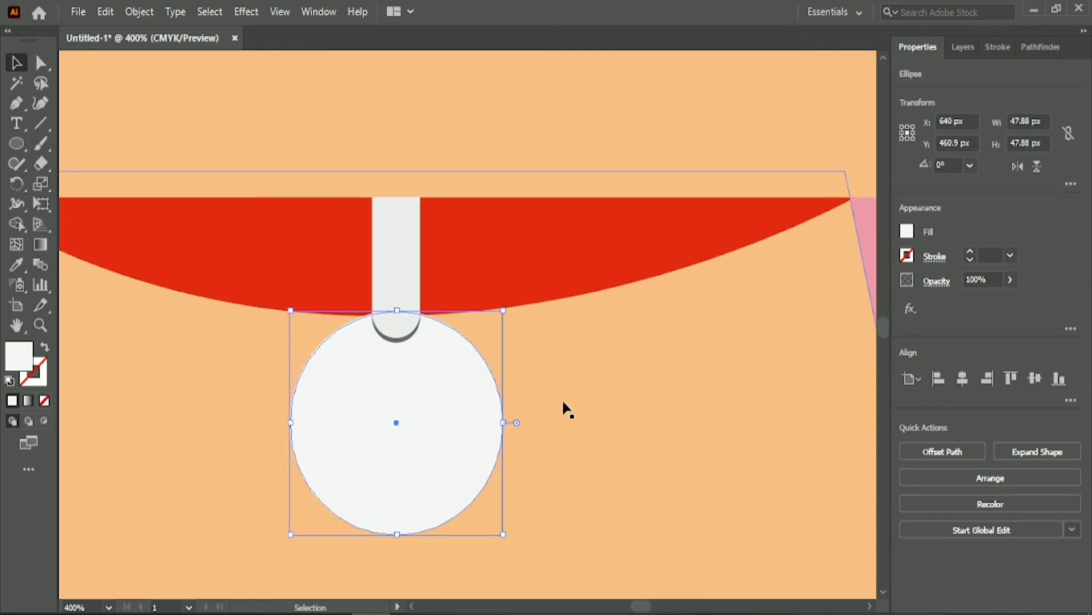
click(546, 401)
Step: Add the letter "C" as text on the light tag circle and set its font to Gadamer Regular
key(t)
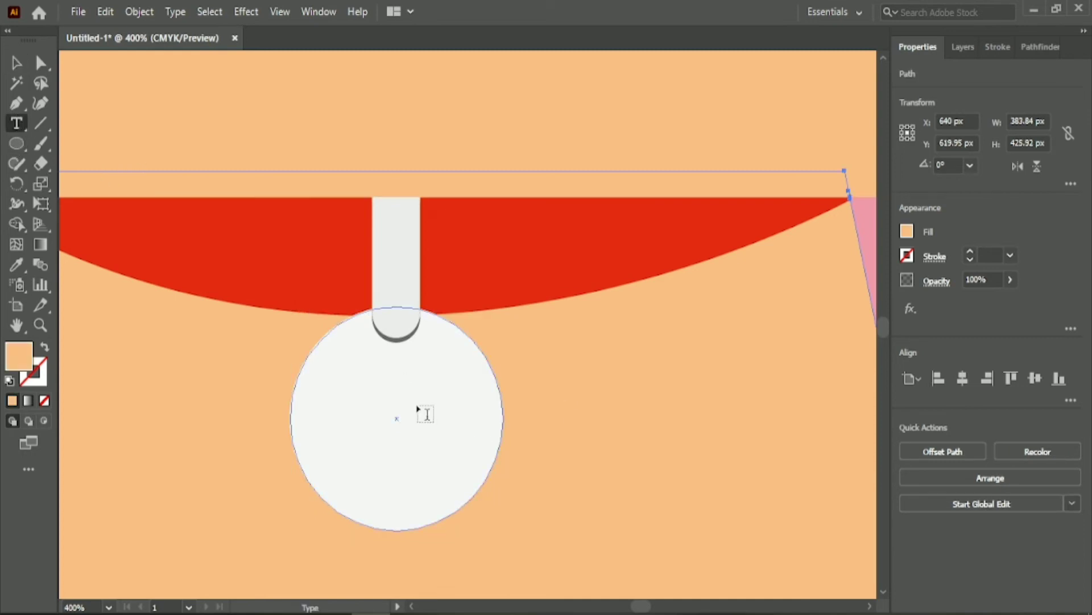
click(413, 400)
text(C)
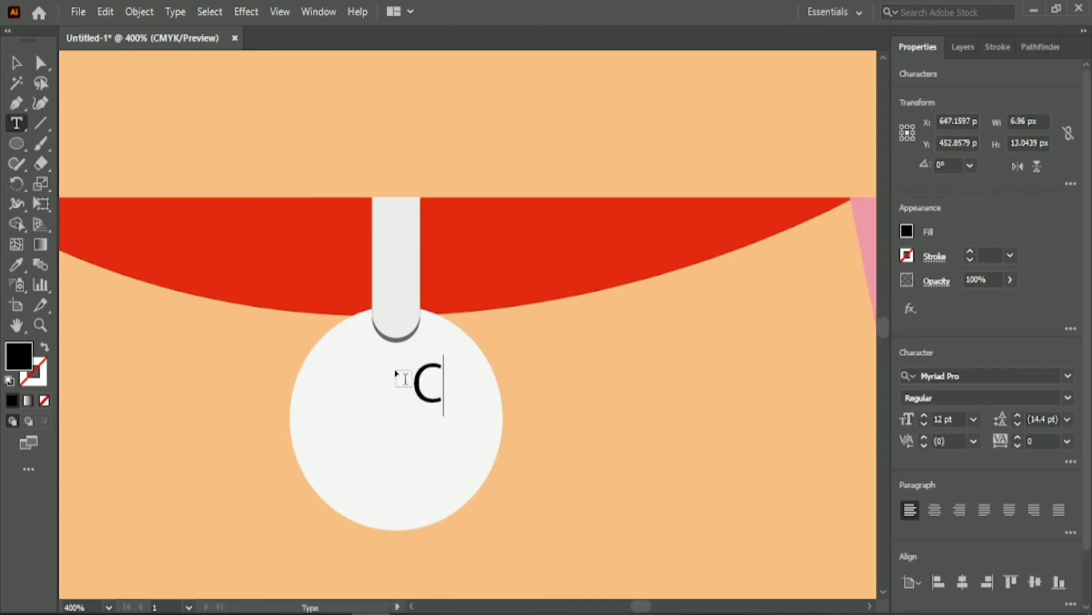
key(Escape)
click(1068, 376)
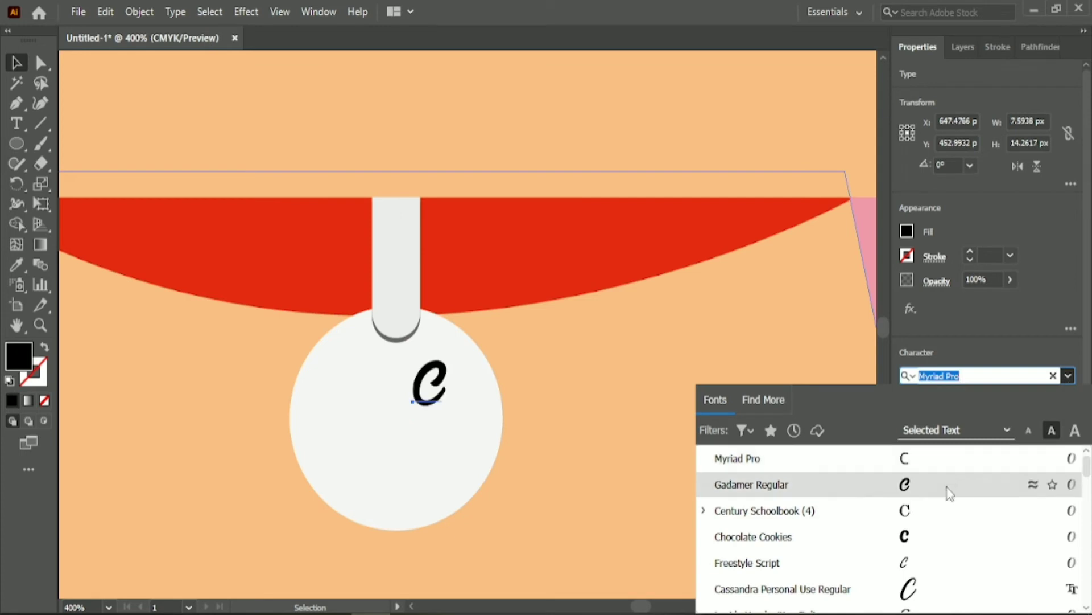
scroll(939, 512, down, 5)
scroll(933, 522, up, 5)
click(913, 484)
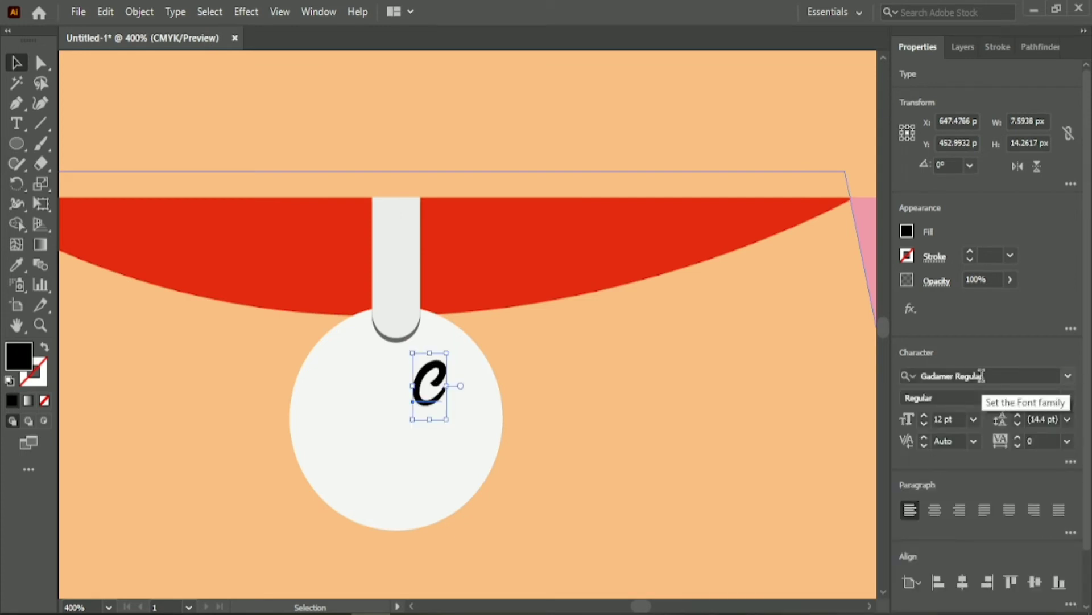
Step: Set the letter C's font size to 36 pt and convert it to outlines
click(974, 419)
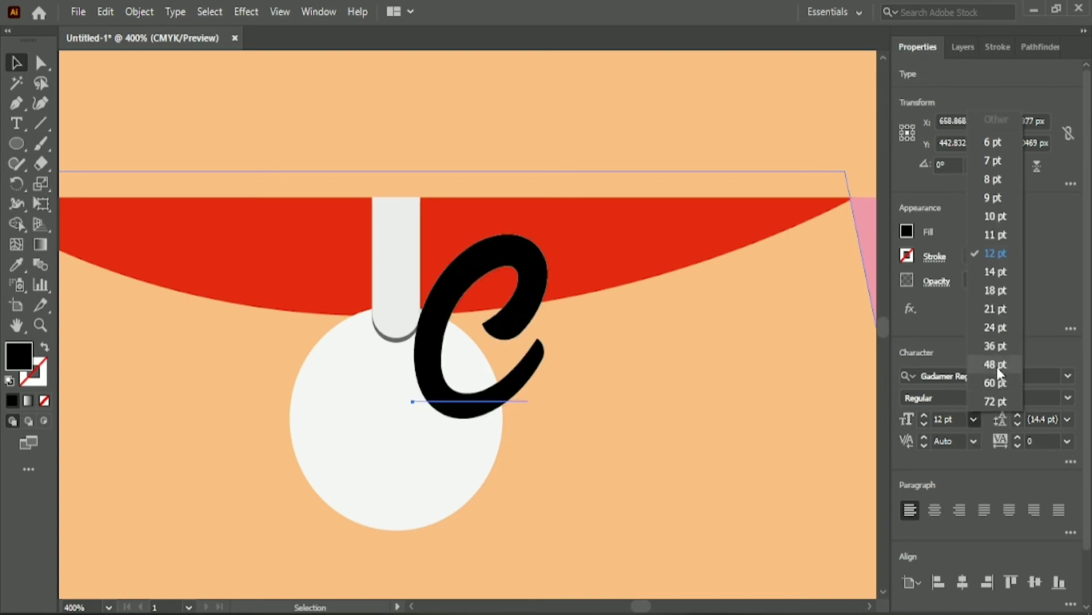
click(996, 365)
click(973, 419)
click(1001, 350)
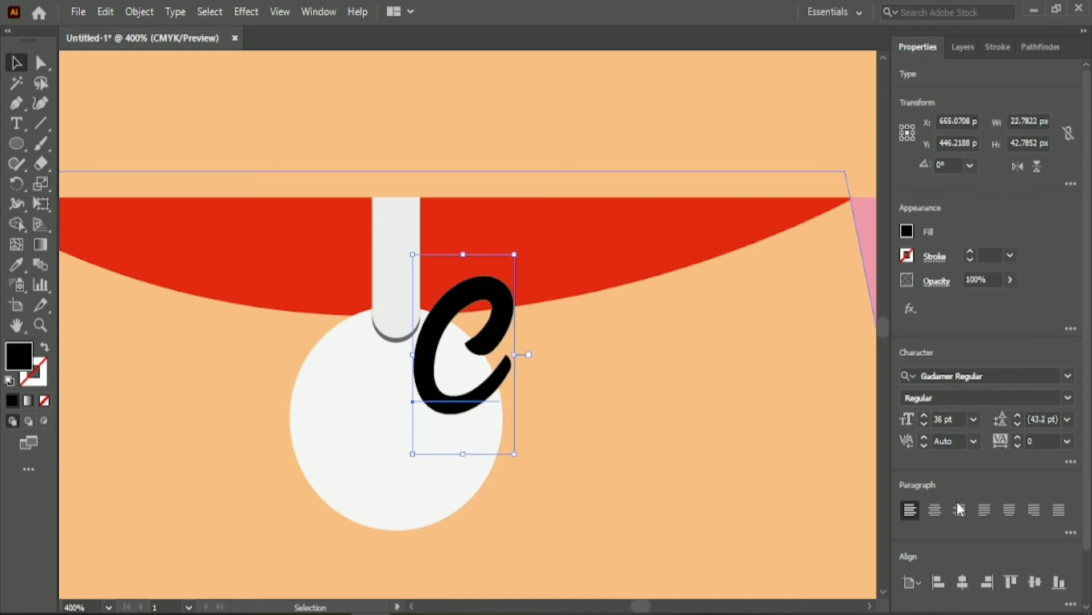
right_click(494, 301)
click(561, 383)
Step: Center the outlined C horizontally on the artboard and move it 18 px down onto the tag circle
click(1014, 379)
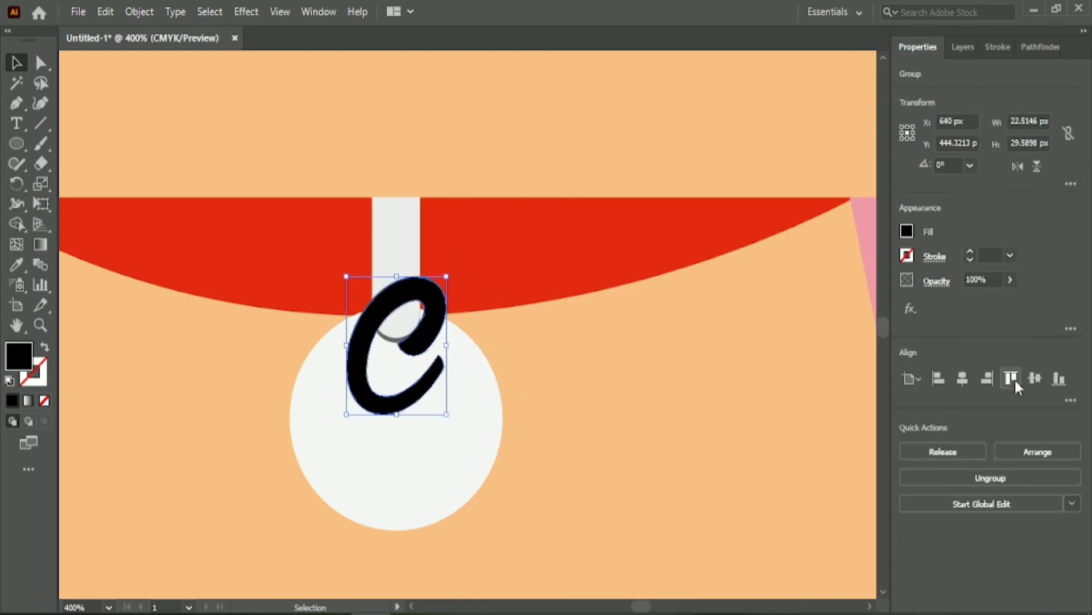
key(Down)
key(Down)
key(Down)
key(Down)
key(Down)
key(Down)
key(Down)
key(Down)
key(Down)
key(Down)
key(Down)
key(Down)
key(Down)
key(Down)
key(Down)
key(Down)
key(Down)
key(Down)
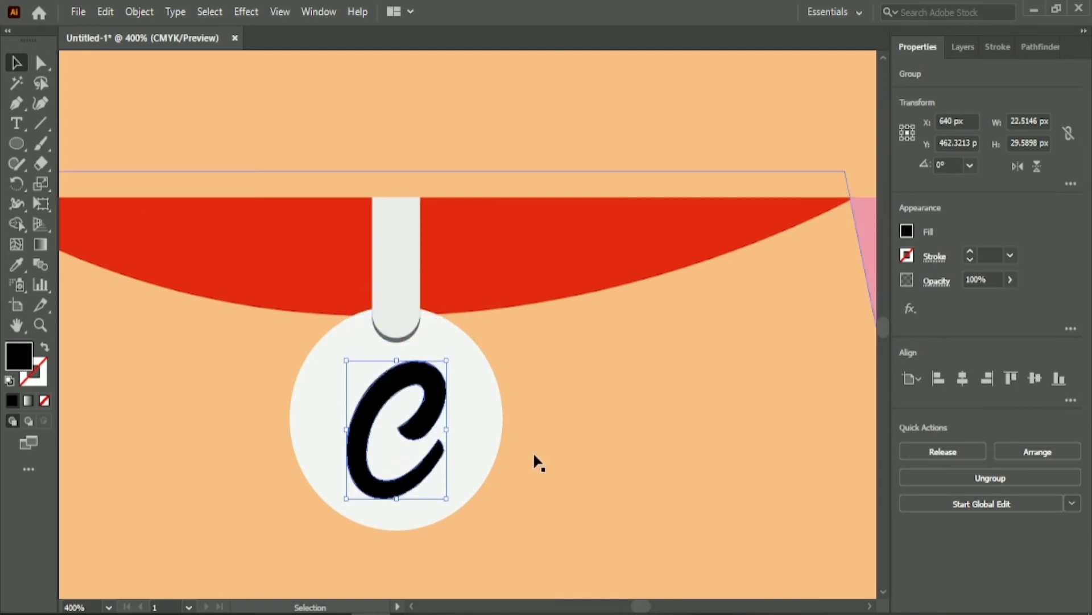
Step: Enlarge the C to about 26 px wide and center it horizontally and vertically on the tag circle
drag(445, 430, 462, 429)
shift+click(487, 398)
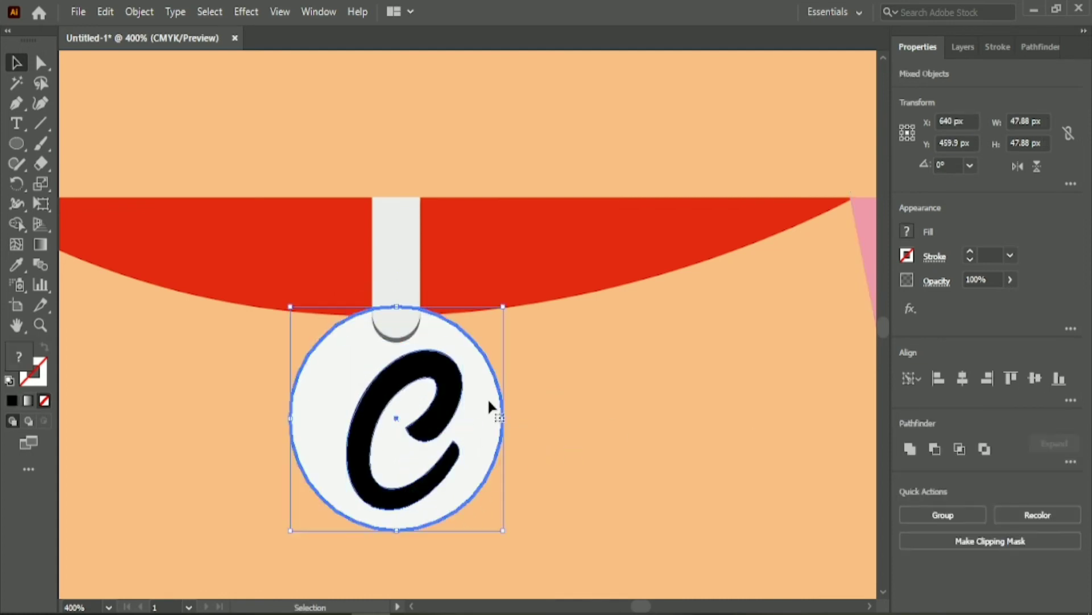
click(962, 378)
click(1035, 378)
click(480, 488)
Step: Nudge the C 2 px down on the tag and color it with the collar's red
click(414, 494)
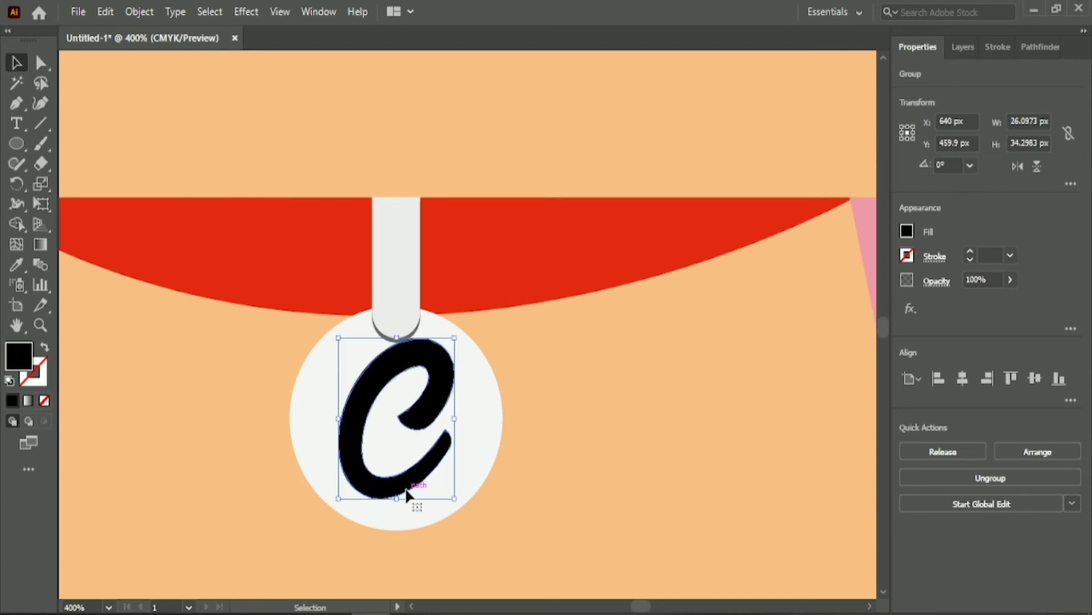
key(Down)
key(Down)
click(16, 264)
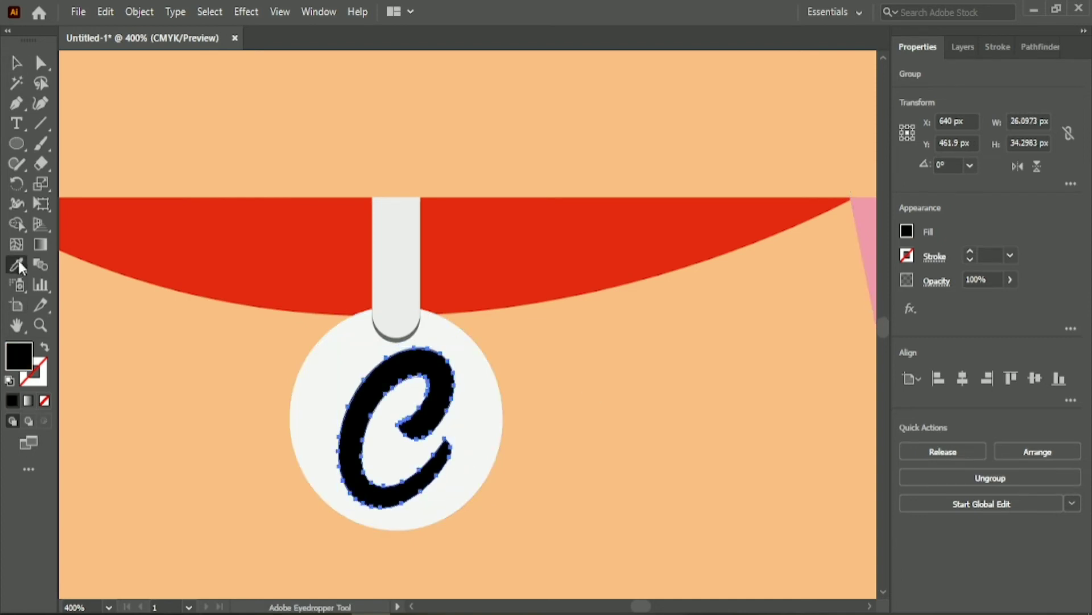
click(80, 234)
key(v)
click(177, 368)
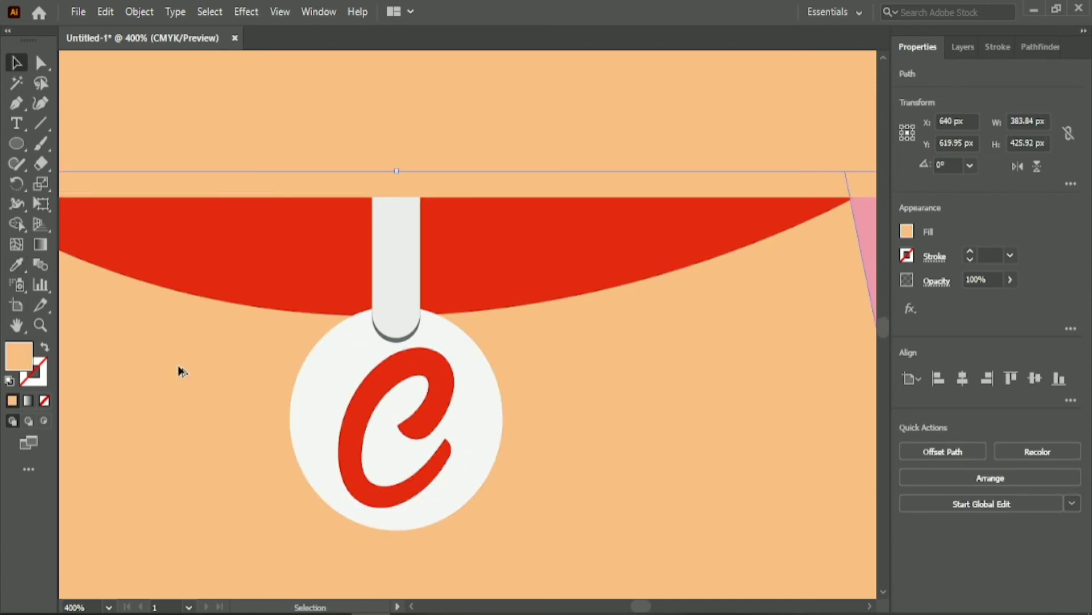
Step: Choose the rough charcoal brush for the Paintbrush tool
scroll(177, 368, down, 1)
scroll(190, 377, down, 2)
click(487, 490)
scroll(487, 490, down, 3)
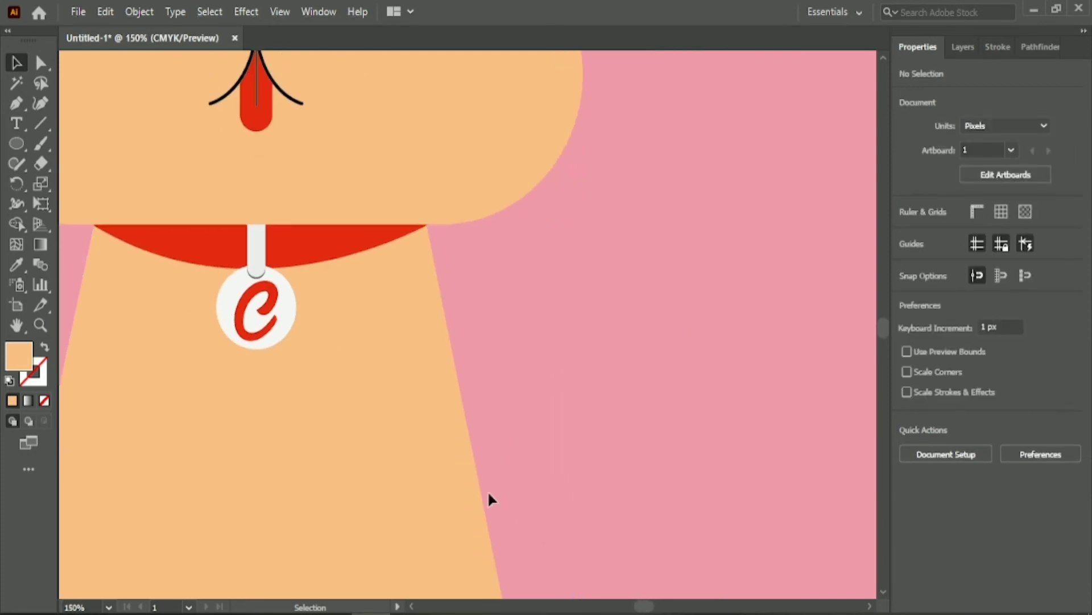
scroll(529, 459, down, 1)
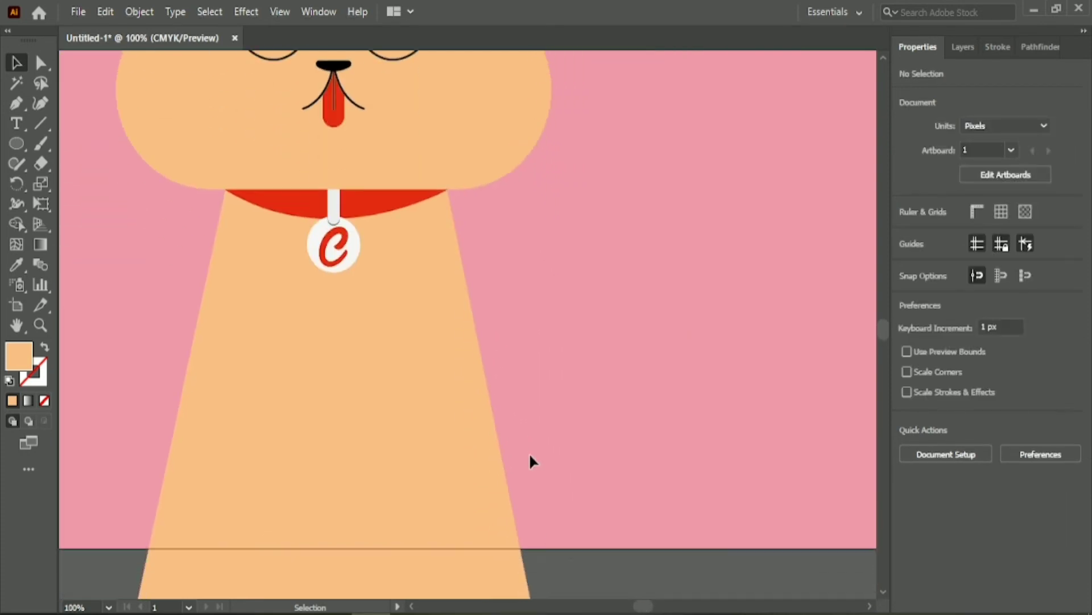
click(44, 140)
click(1015, 355)
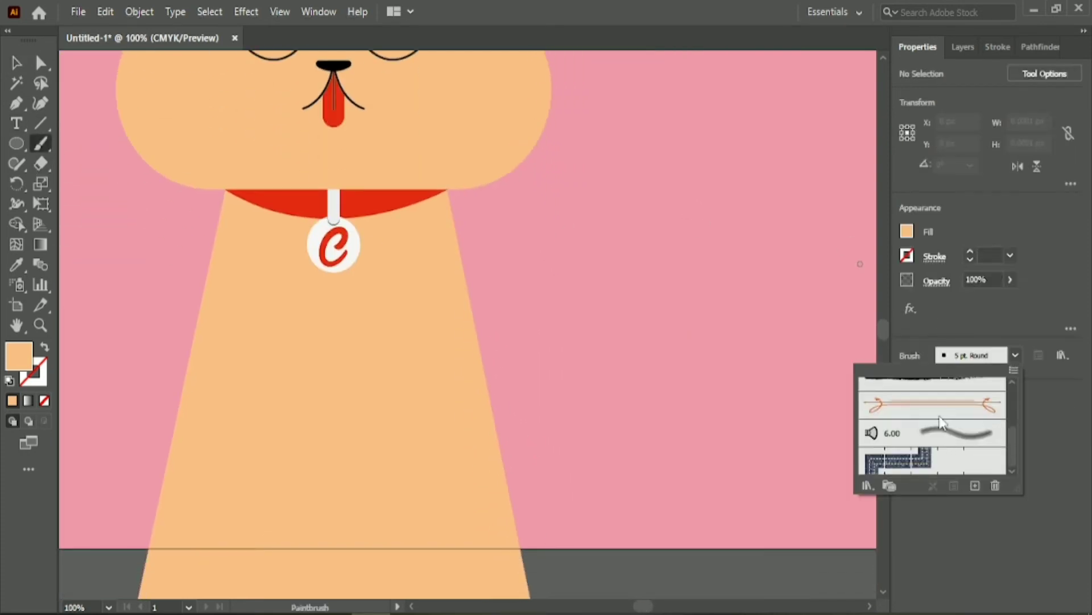
scroll(942, 422, up, 2)
click(941, 425)
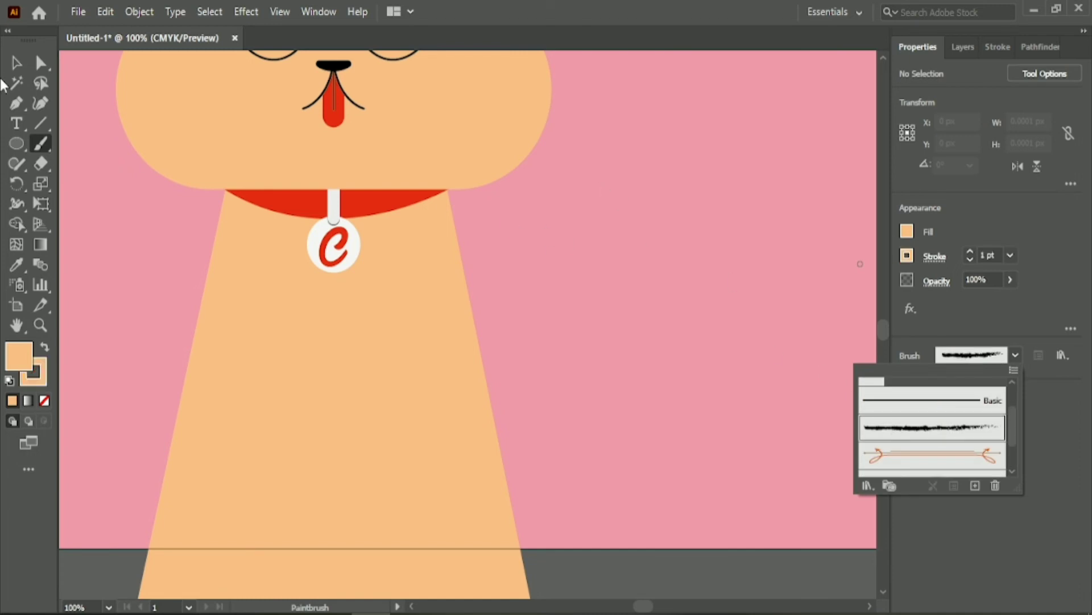
Step: Paint a curved stroke and a straight horizontal stroke about 320 px long on the pink beside the body
click(44, 146)
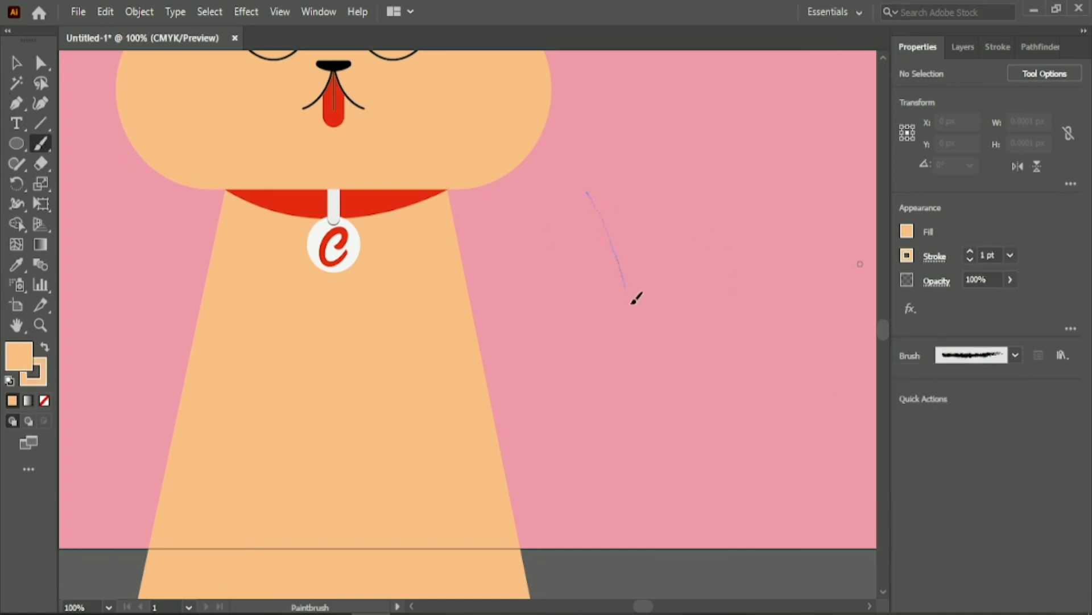
drag(631, 303, 696, 480)
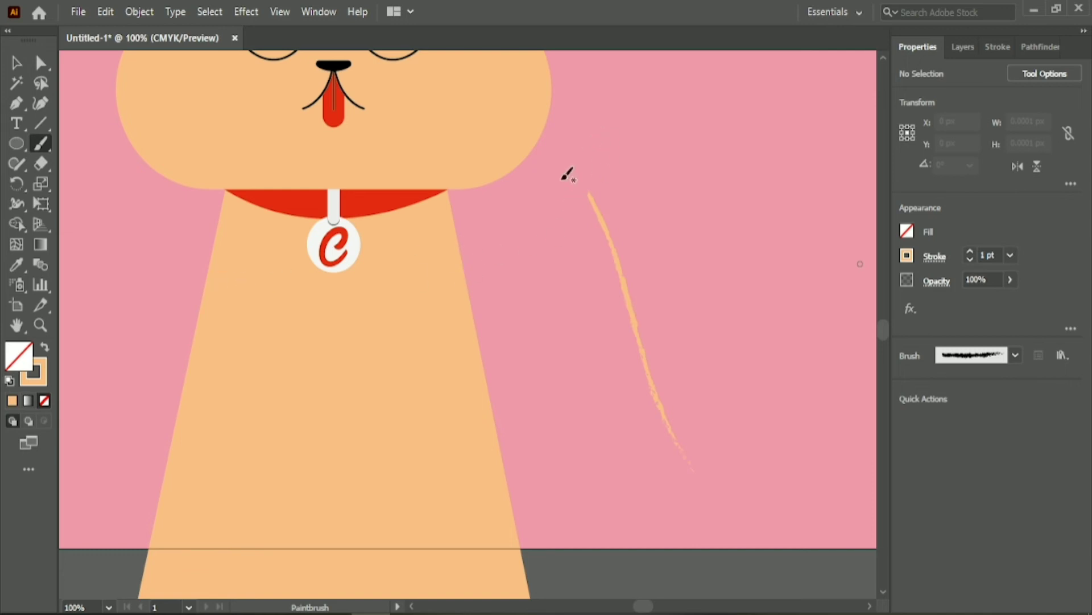
drag(910, 328, 907, 327)
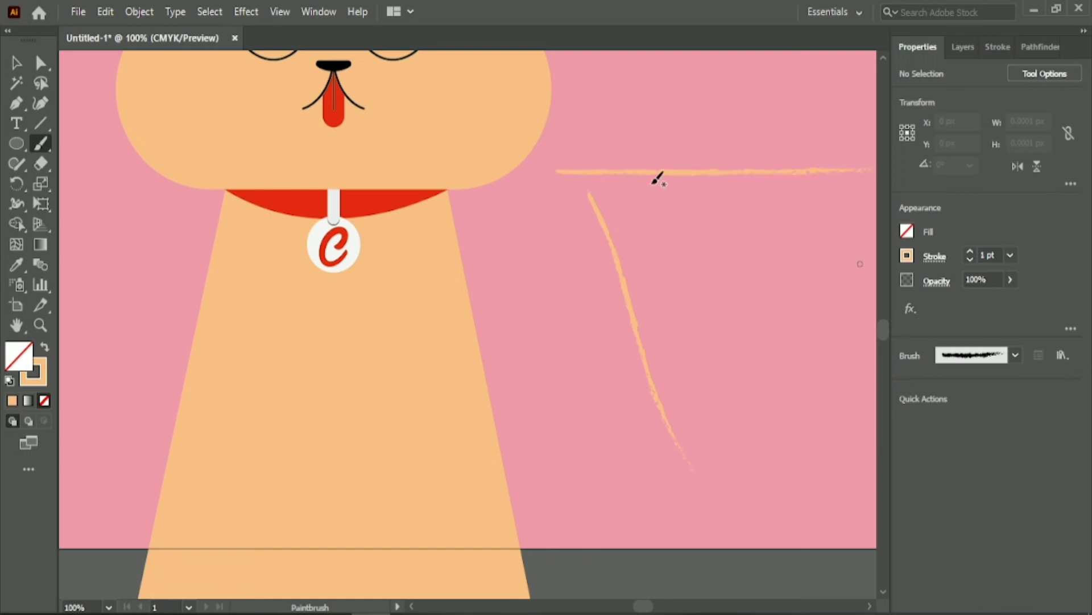
Step: Set the horizontal brush stroke's weight to 4 pt and move it down so it overlaps the body's right edge
key(v)
click(734, 170)
click(985, 254)
text(4)
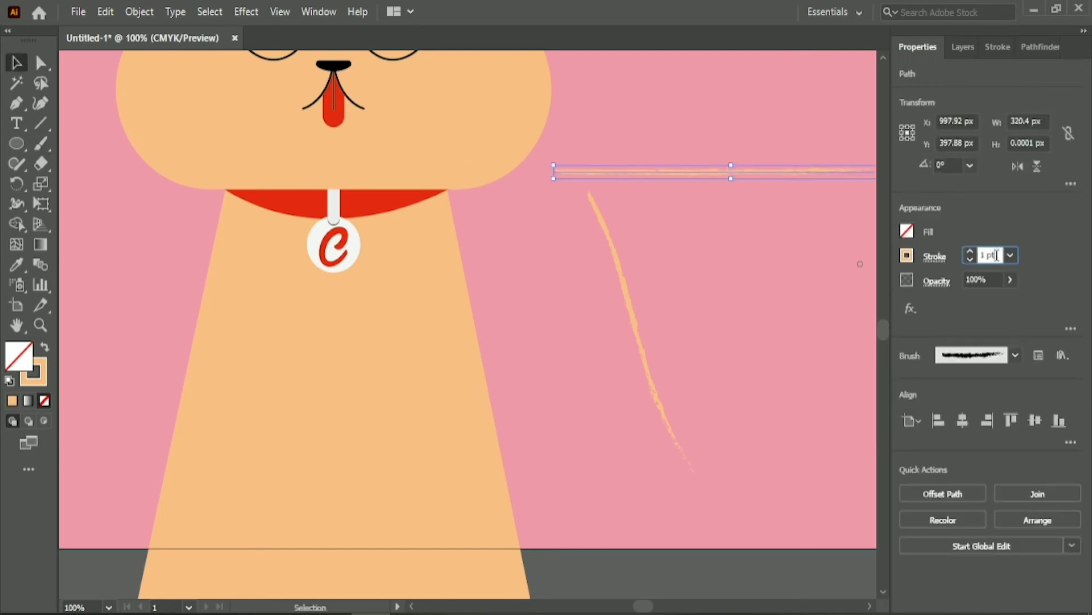
key(Return)
mouse_move(796, 174)
mouse_down()
mouse_move(724, 300)
mouse_move(673, 322)
mouse_up()
Step: Recolor the horizontal brush stroke with the darker orange swatch as its stroke color and set its weight to 5 pt
key(ctrl+minus)
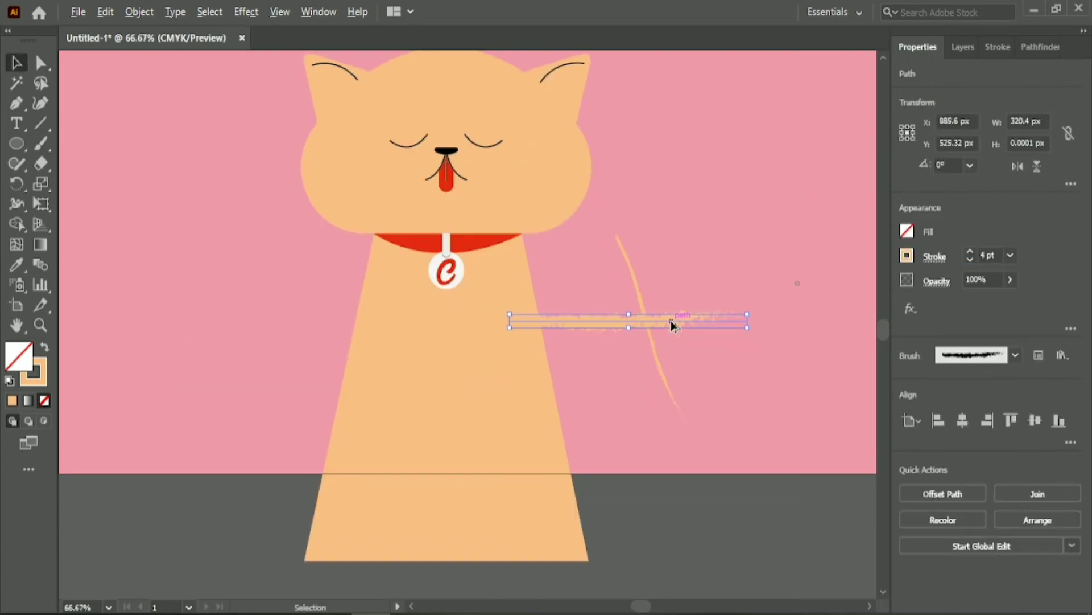
key(ctrl+minus)
key(i)
click(659, 74)
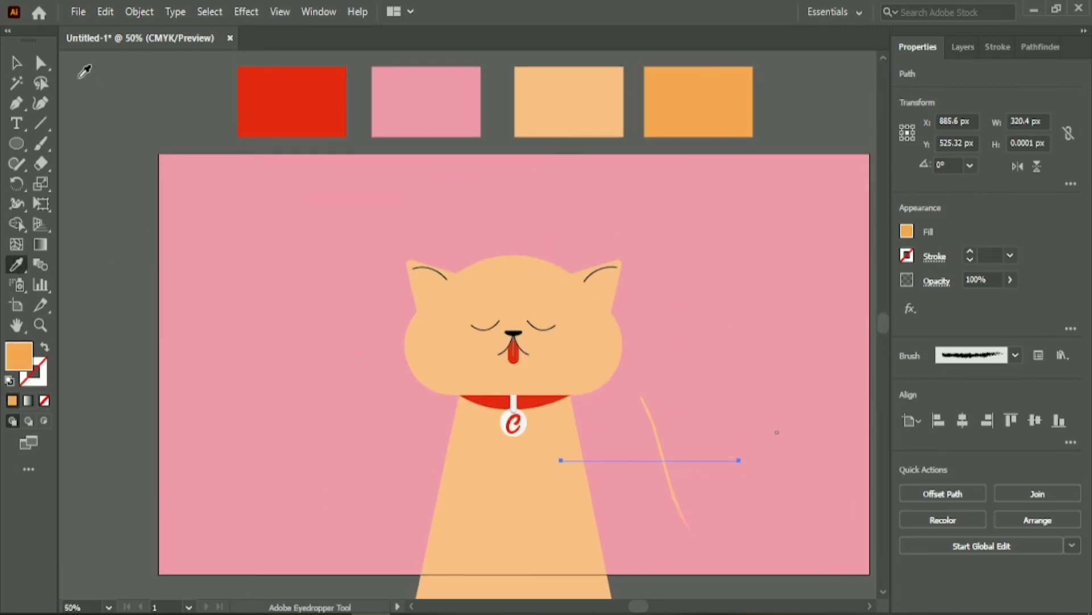
key(v)
click(45, 347)
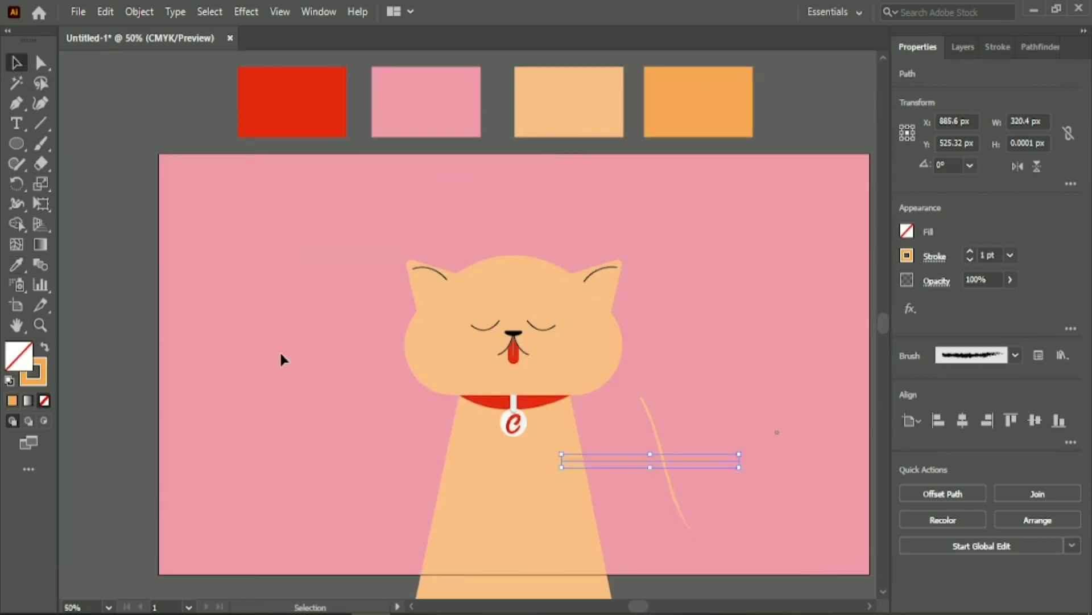
click(990, 255)
text(5)
key(Return)
scroll(775, 464, up, 1)
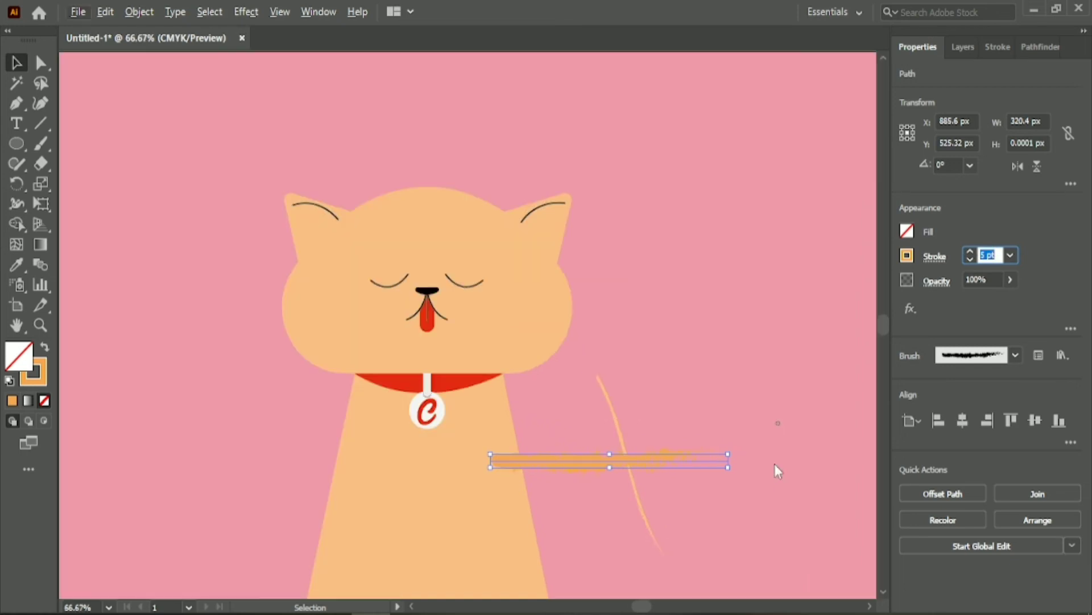
Step: Delete the curved brush stroke beside the body
click(691, 364)
scroll(691, 365, down, 2)
click(647, 432)
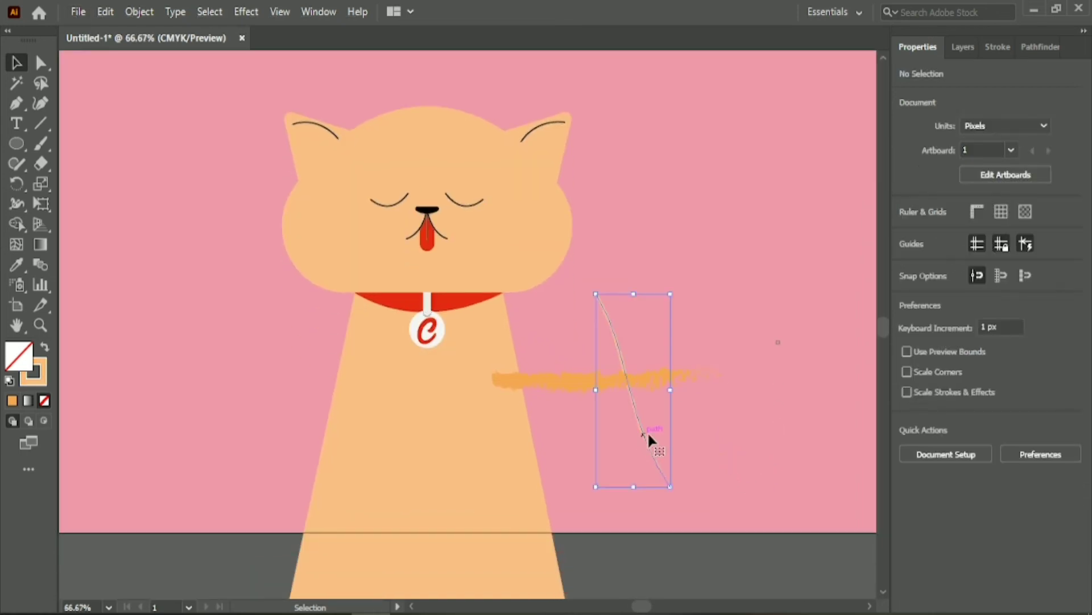
key(Delete)
Step: Rotate the orange brush stroke to about 281° and place it along the inside of the body's right edge
click(626, 377)
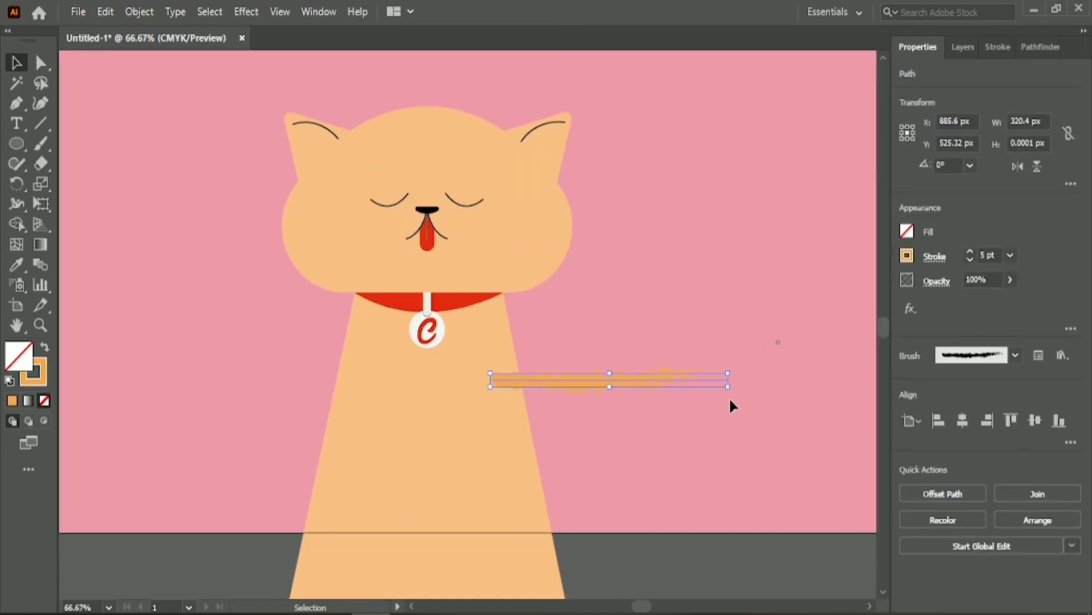
mouse_move(732, 403)
mouse_down()
mouse_move(717, 446)
mouse_move(655, 518)
mouse_up()
drag(630, 419, 552, 454)
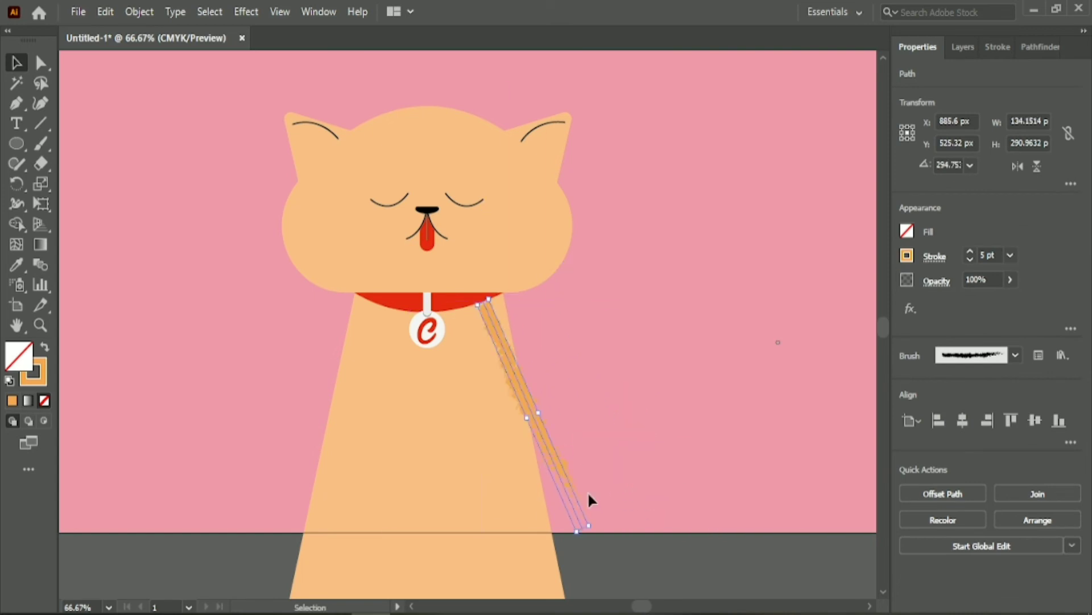
mouse_move(579, 542)
mouse_down()
mouse_move(556, 463)
mouse_move(512, 507)
mouse_move(561, 558)
mouse_up()
key(ctrl+1)
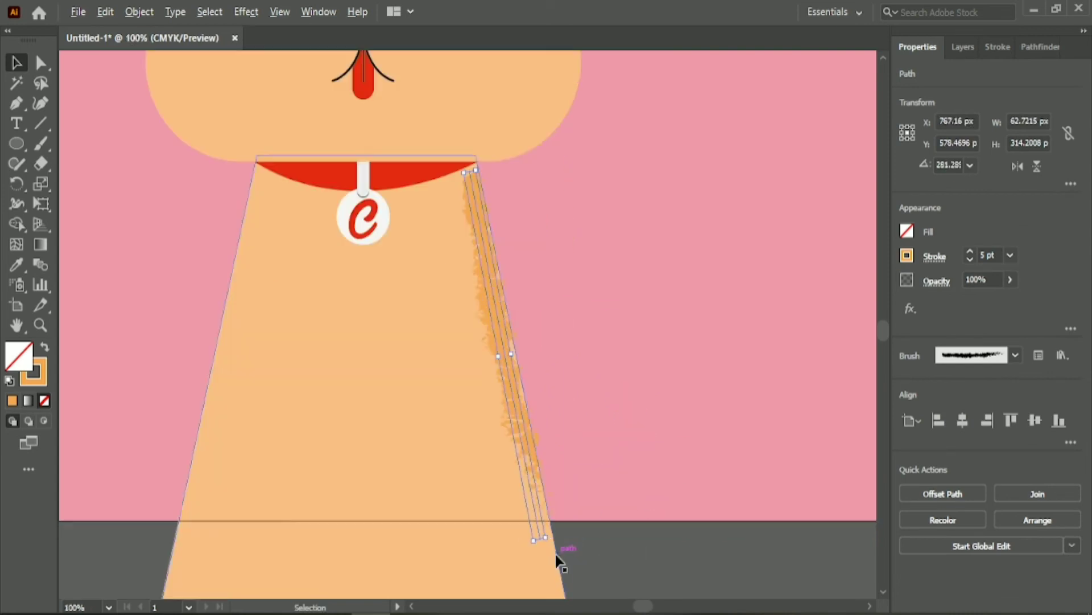
Step: Set the orange brush stroke's weight to 6 pt and nudge it about 3 px left and 5 px up toward the collar
click(989, 255)
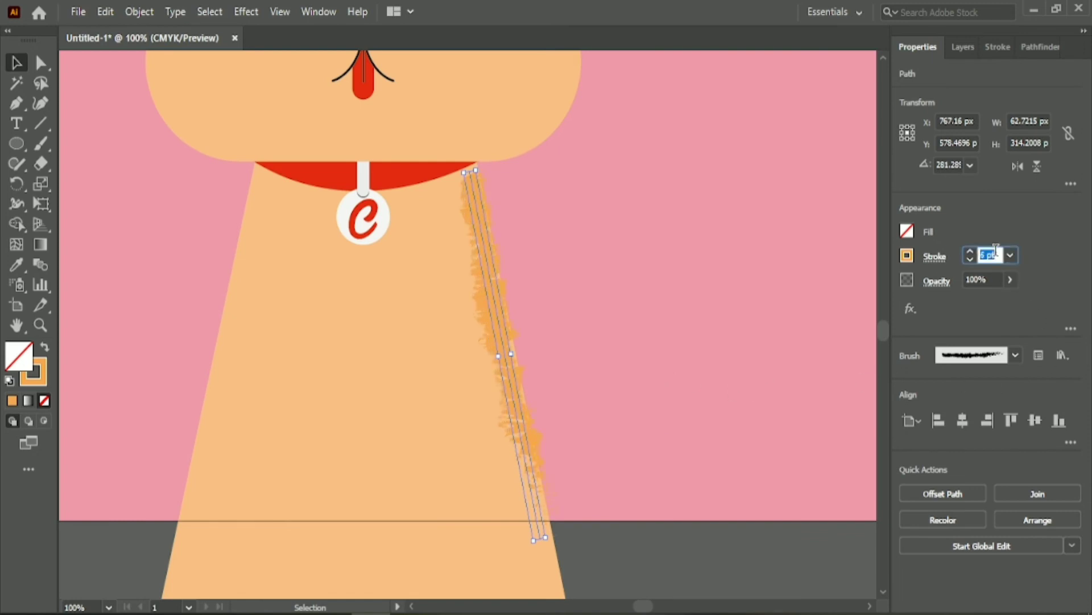
click(586, 297)
click(499, 312)
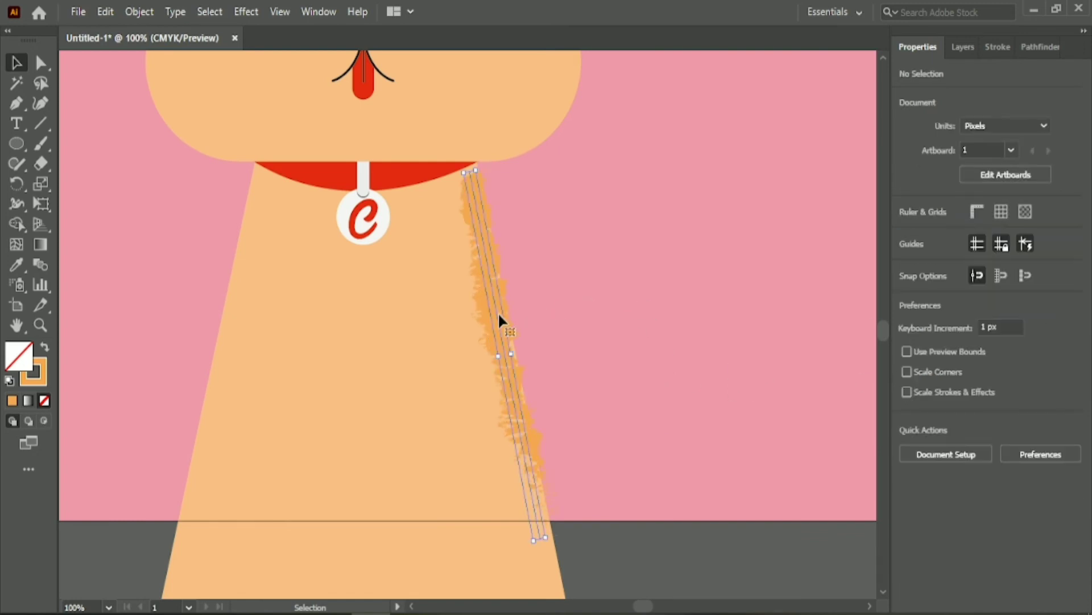
key(Left)
key(Left)
key(Left)
key(Left)
key(Up)
key(Up)
key(Up)
key(Up)
key(Up)
key(Up)
key(Up)
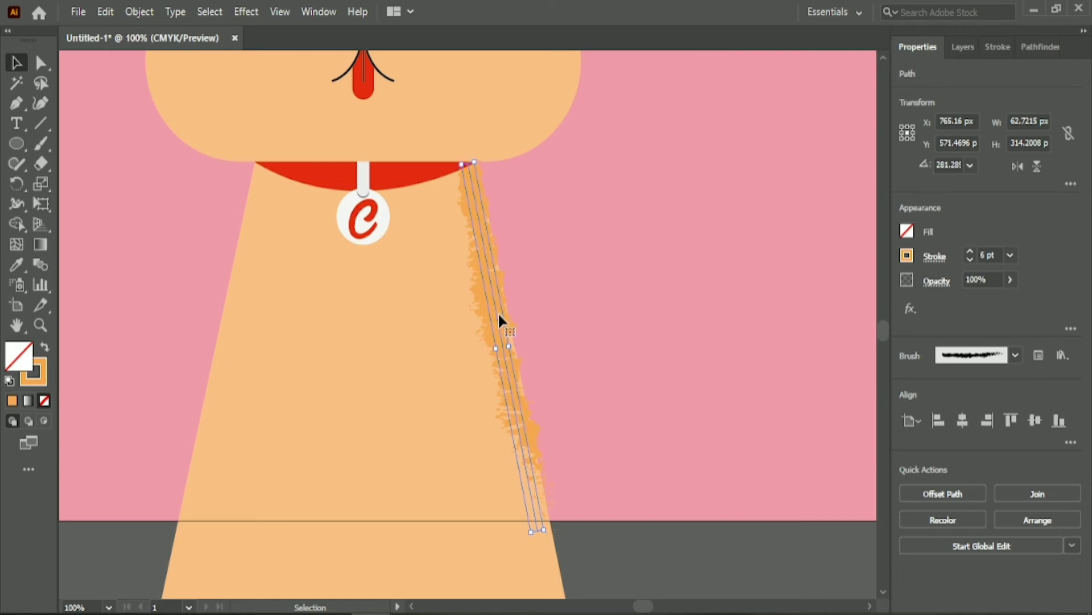
key(Down)
key(Down)
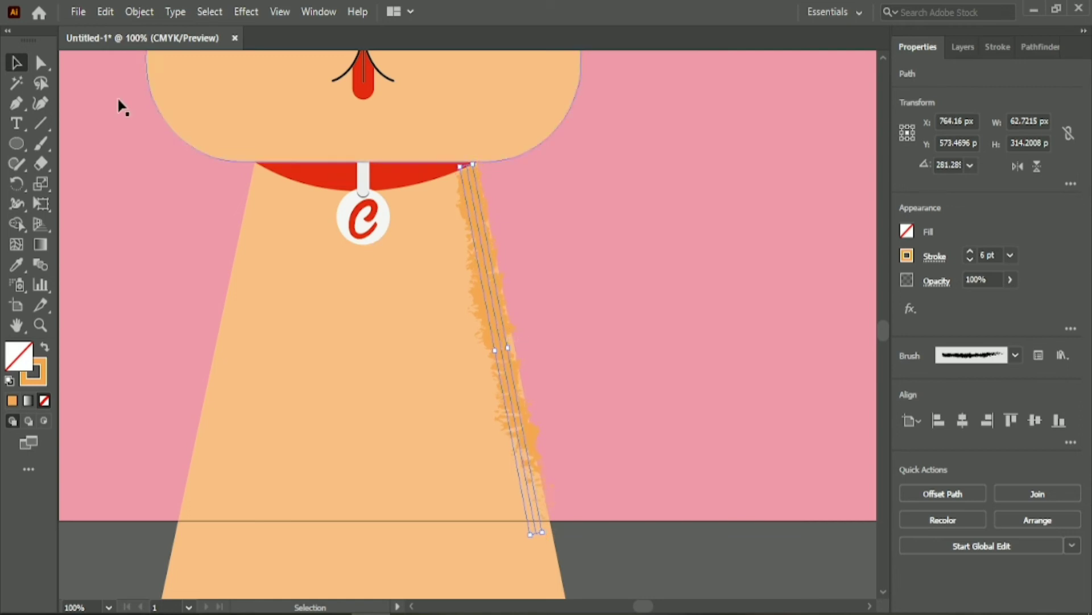
Step: Move the orange stroke's lower anchor point to about X 804.5 px, Y 787.6 px, extending it along the body below the artboard
key(a)
click(535, 533)
key(Down)
key(Down)
key(Down)
key(Down)
key(Down)
key(Down)
key(Down)
key(Down)
key(Down)
key(Down)
key(Down)
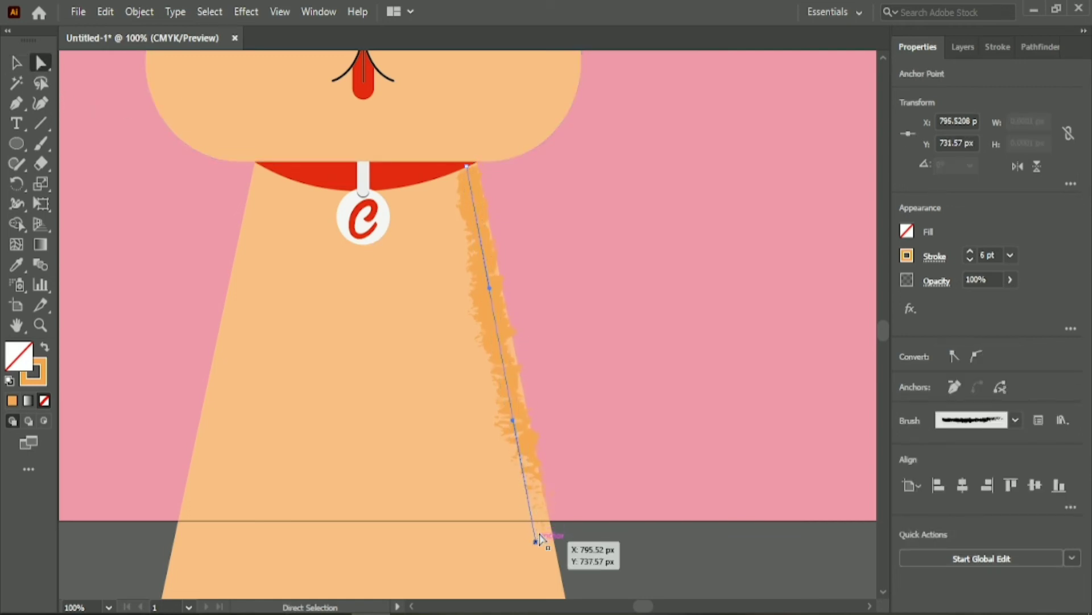
key(Down)
key(Down)
key(Down)
key(Down)
key(Down)
key(Down)
key(Down)
key(Down)
key(Down)
key(Down)
key(Down)
key(Down)
key(Down)
key(Down)
key(Down)
key(Down)
key(Down)
key(Down)
key(Down)
key(Down)
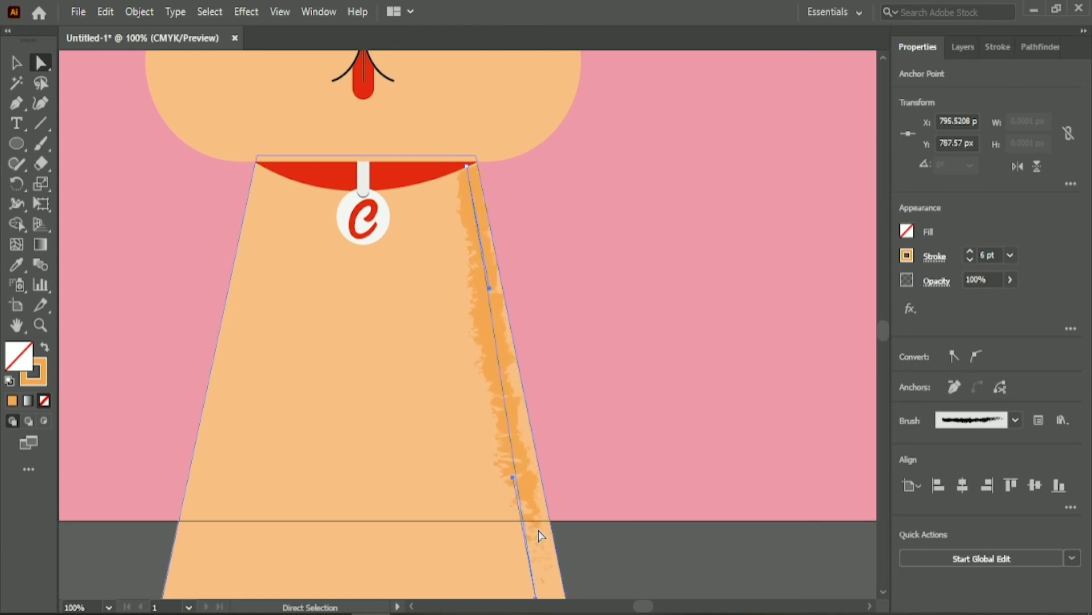
key(Right)
key(Right)
key(Right)
key(Right)
key(Right)
key(Right)
key(Right)
key(Right)
key(Right)
key(Right)
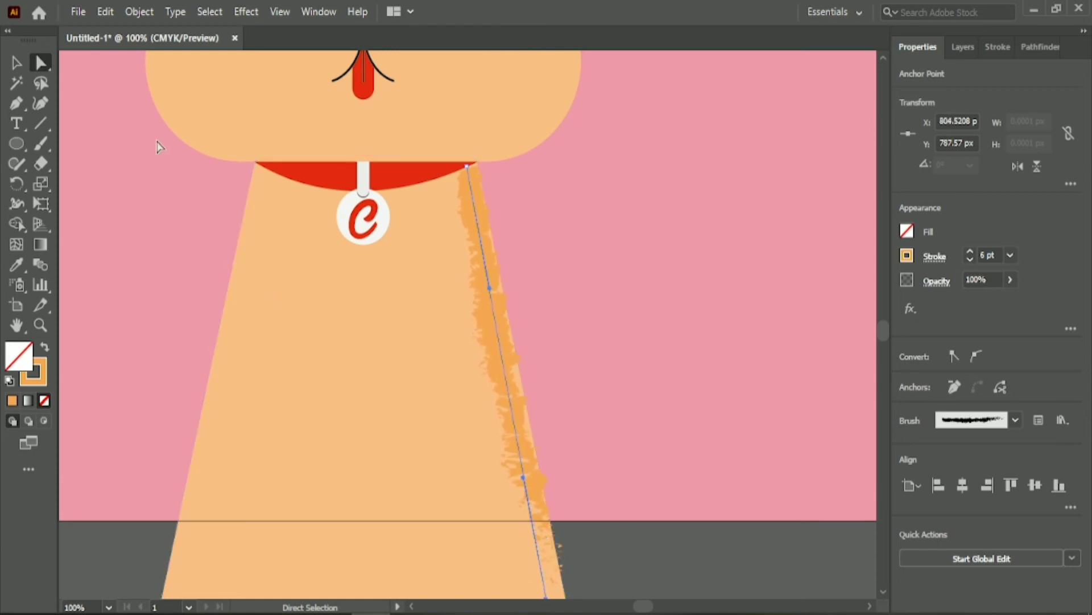
Step: Nudge the orange fur stroke about 1 px left and 6 px up along the body's right edge
key(v)
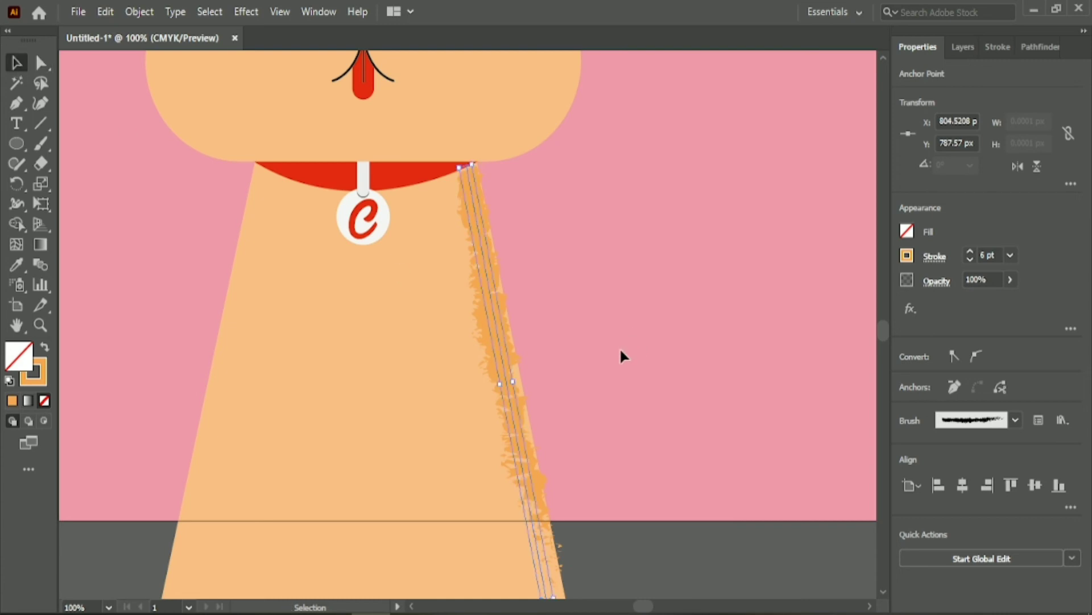
key(Right)
key(Left)
key(Left)
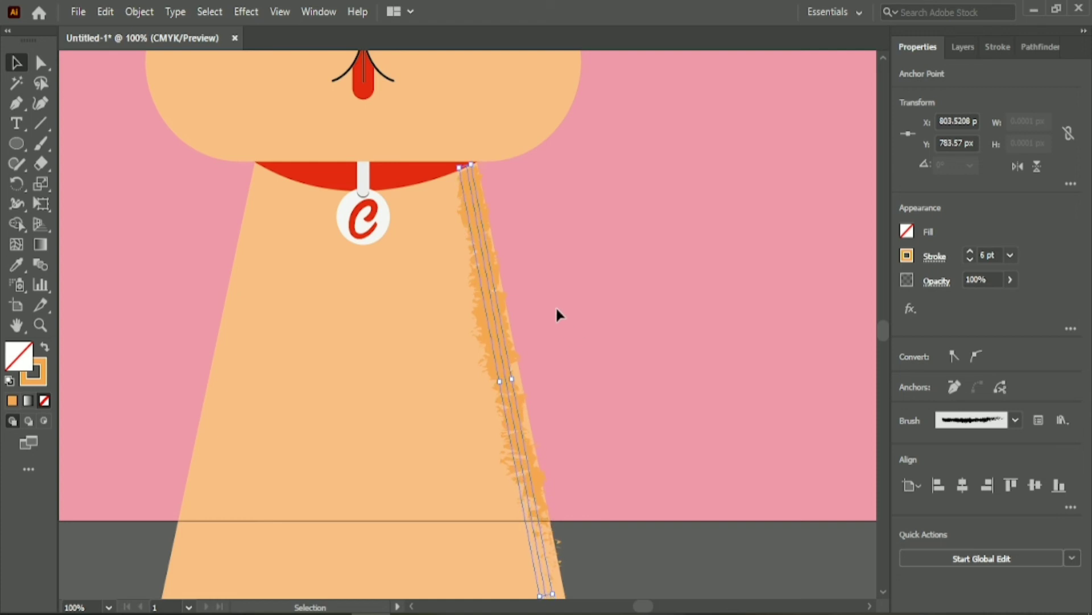
click(556, 306)
click(492, 310)
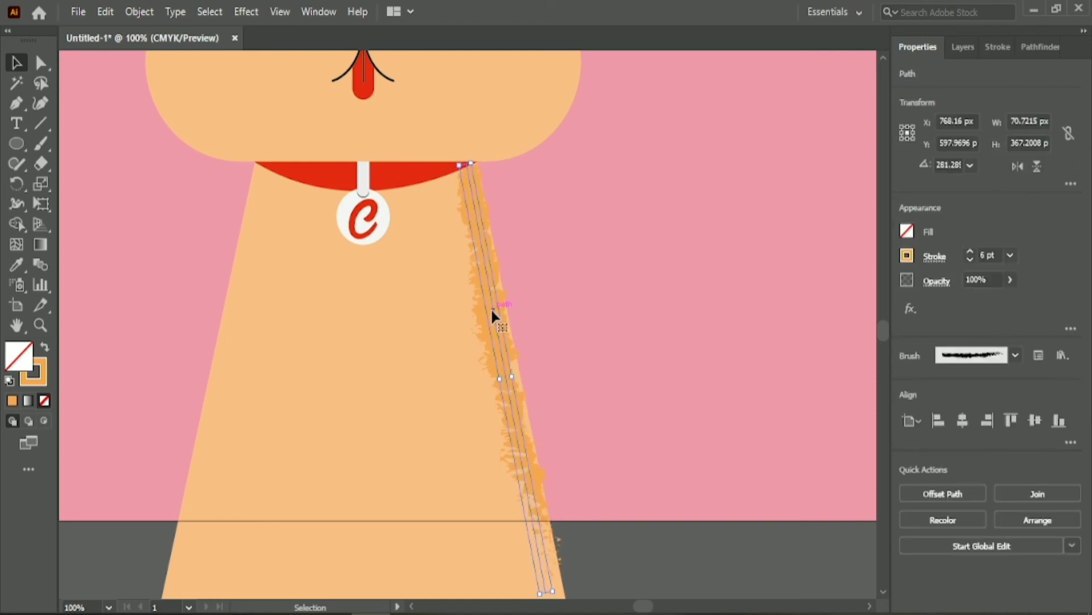
click(533, 293)
scroll(532, 279, up, 3)
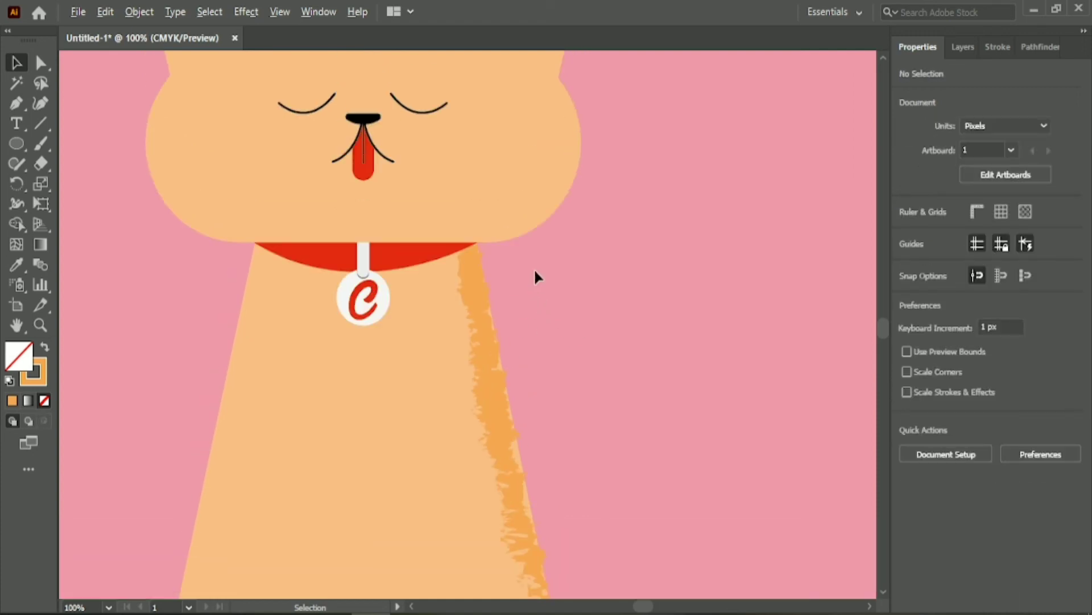
scroll(534, 268, down, 1)
Step: Bring the cat's head, facial features and red collar forward in the stacking order
drag(210, 59, 618, 244)
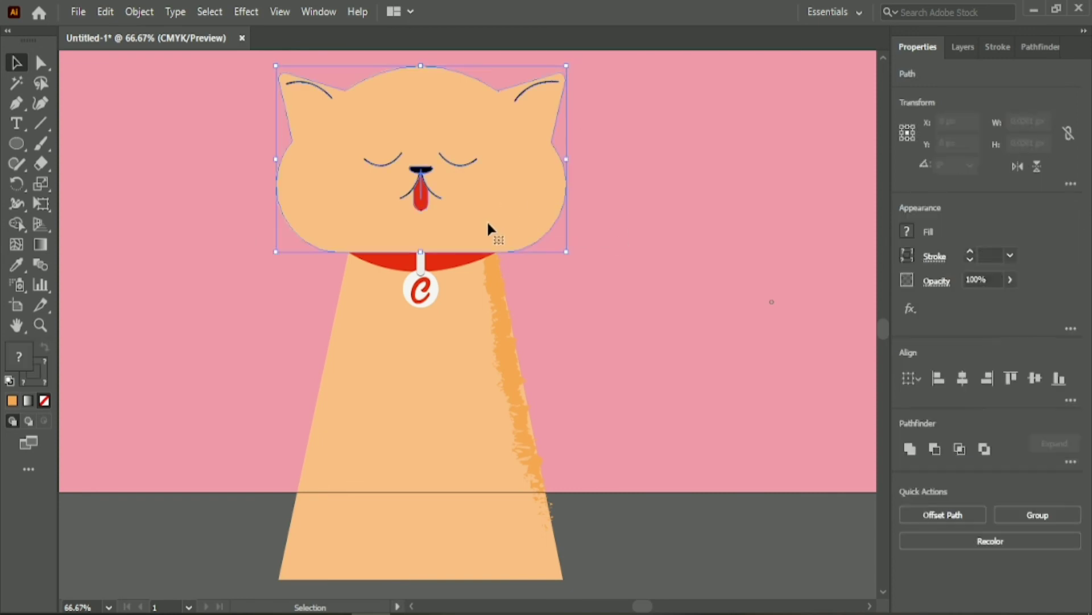
shift+click(460, 265)
right_click(459, 264)
mouse_move(532, 527)
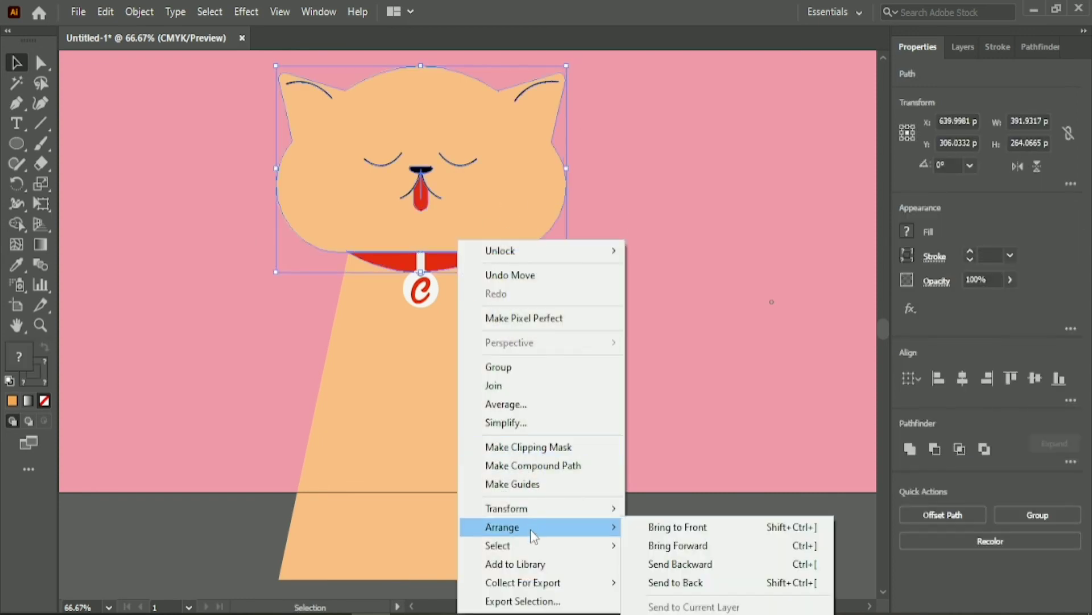
click(654, 545)
click(691, 301)
Step: Bring the white strap holding the tag to the front, above the red collar
click(421, 275)
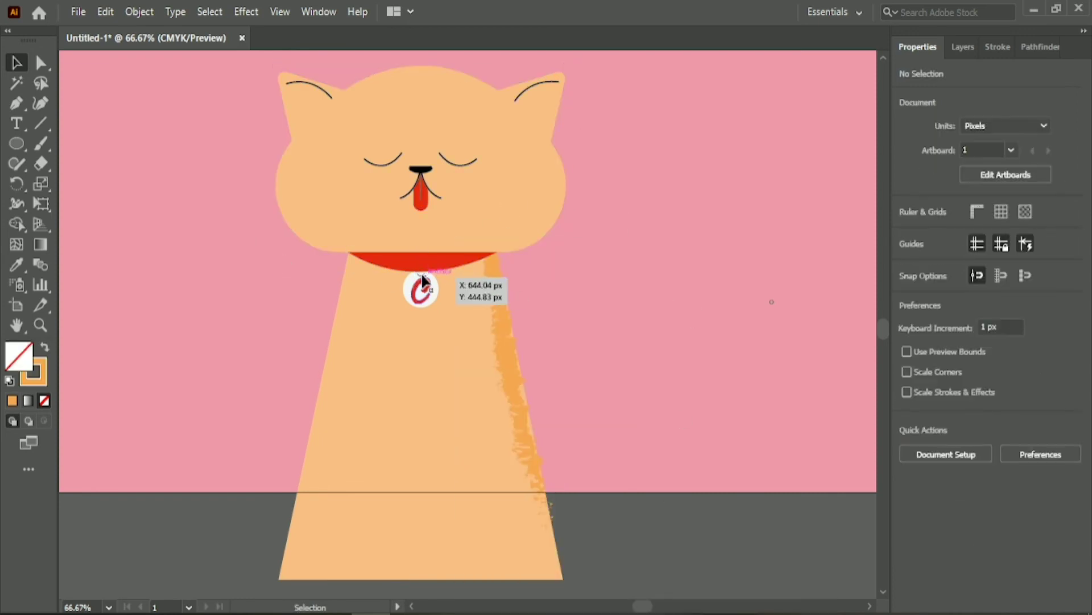
right_click(420, 267)
mouse_move(527, 590)
click(626, 526)
click(639, 302)
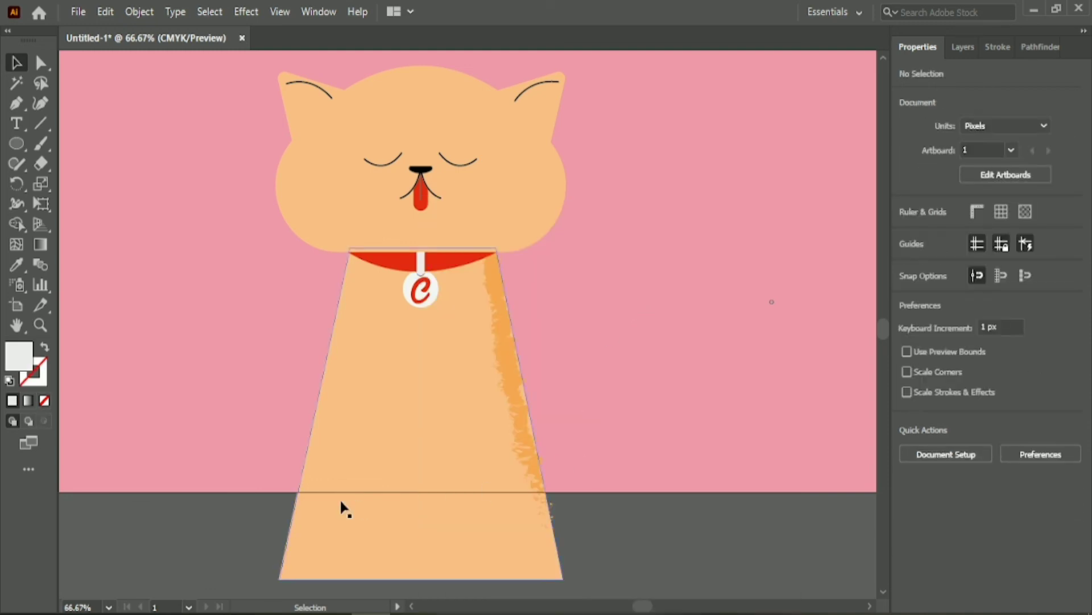
click(513, 374)
click(141, 11)
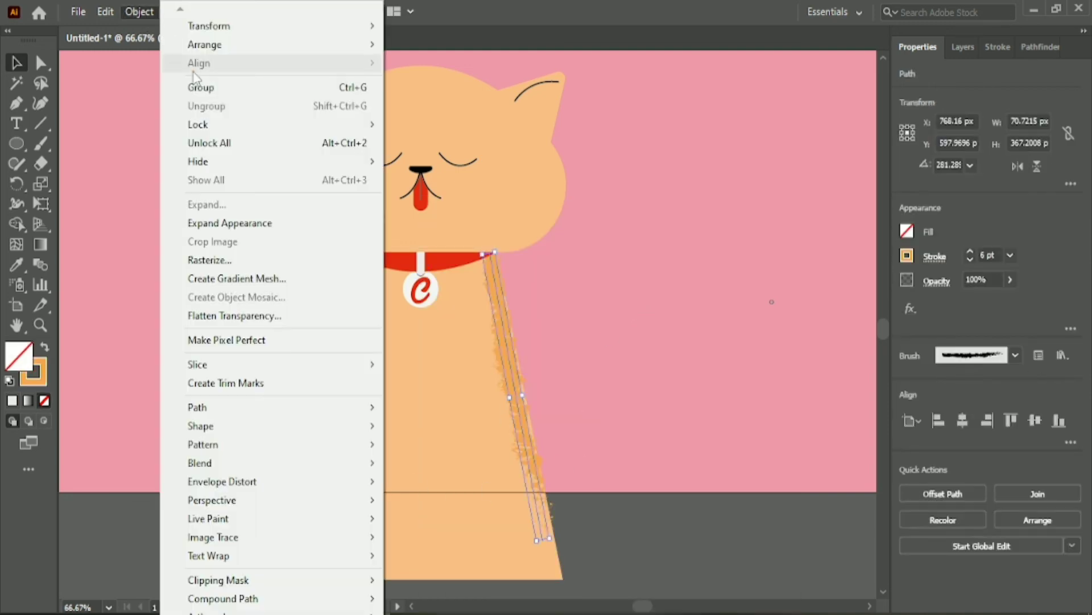
click(626, 278)
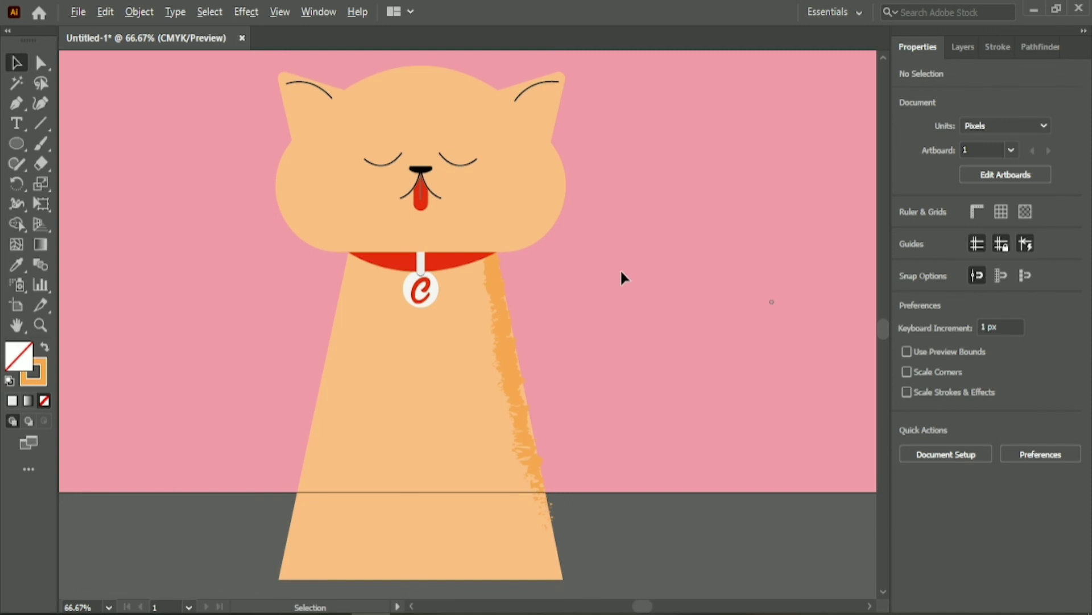
Step: Group all the cat's parts and centre the group vertically on the artboard
key(ctrl+minus)
drag(341, 161, 806, 517)
click(943, 556)
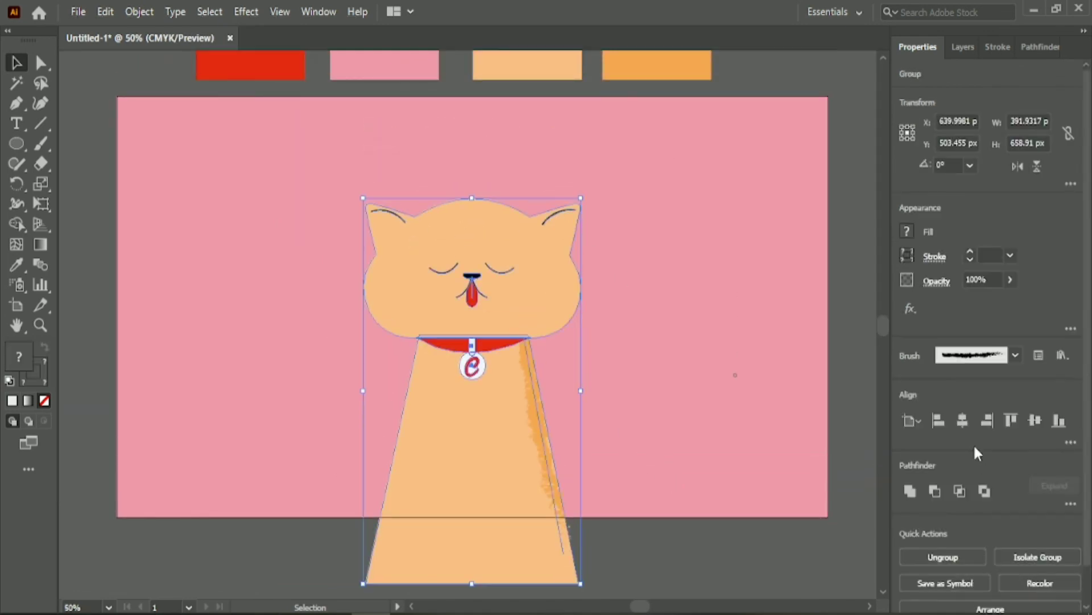
click(1033, 422)
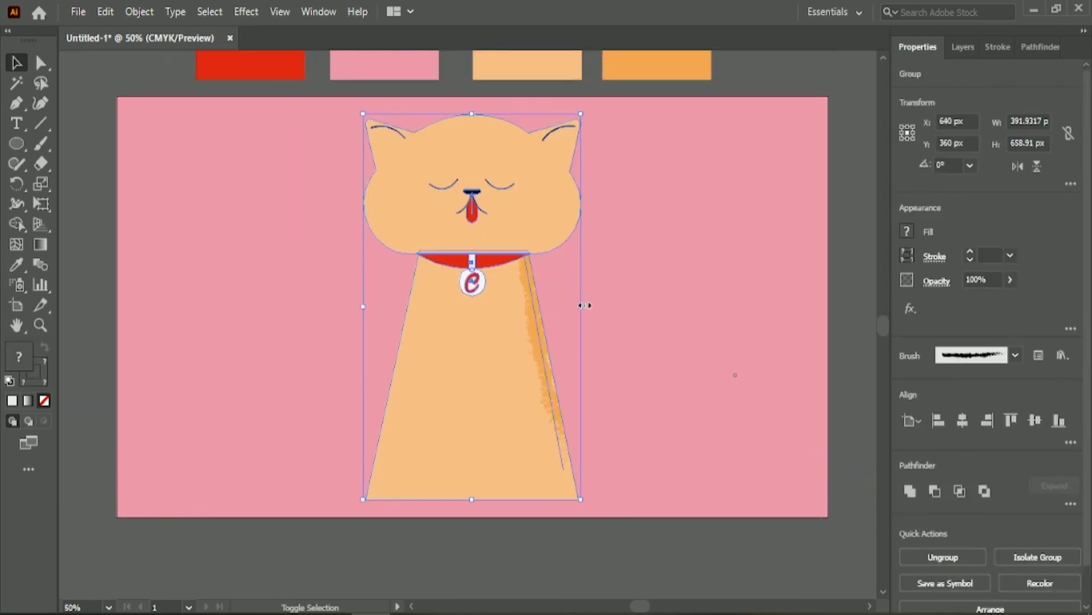
Step: Enlarge the cat group proportionally to about 522.6 by 878.5 px, move it down and centre it horizontally on the artboard
drag(585, 305, 657, 307)
drag(556, 162, 532, 243)
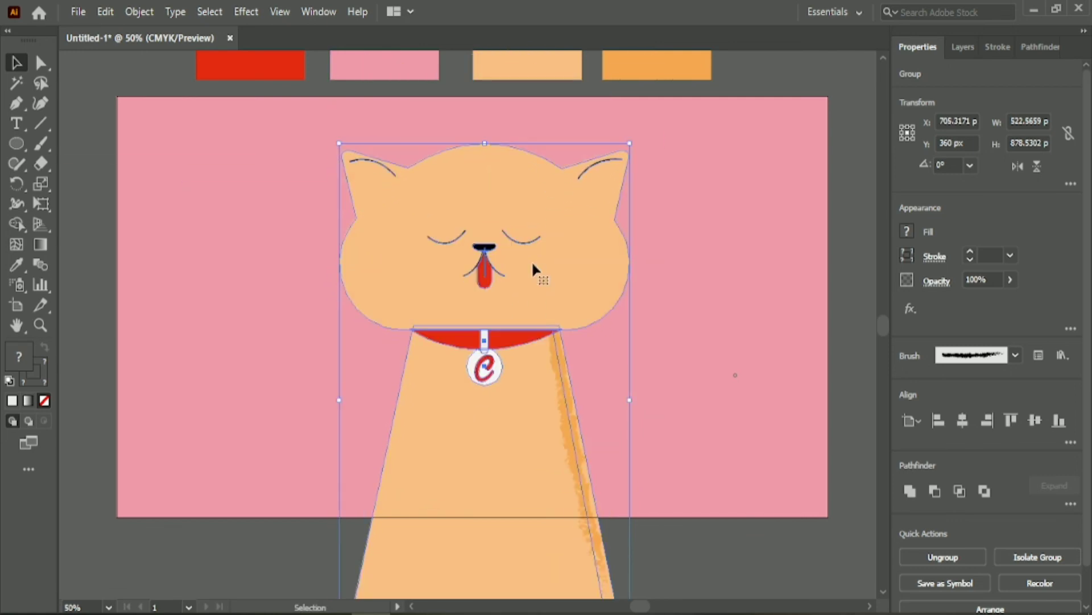
click(960, 421)
Step: Nudge the cat group straight down to about Y 586.8 px
key(Down)
key(Down)
key(Down)
key(Down)
key(Down)
key(Down)
key(Down)
key(Down)
key(Down)
key(Down)
key(Down)
key(Down)
key(Down)
key(Down)
key(Down)
key(Down)
key(Down)
key(Down)
key(Down)
key(Down)
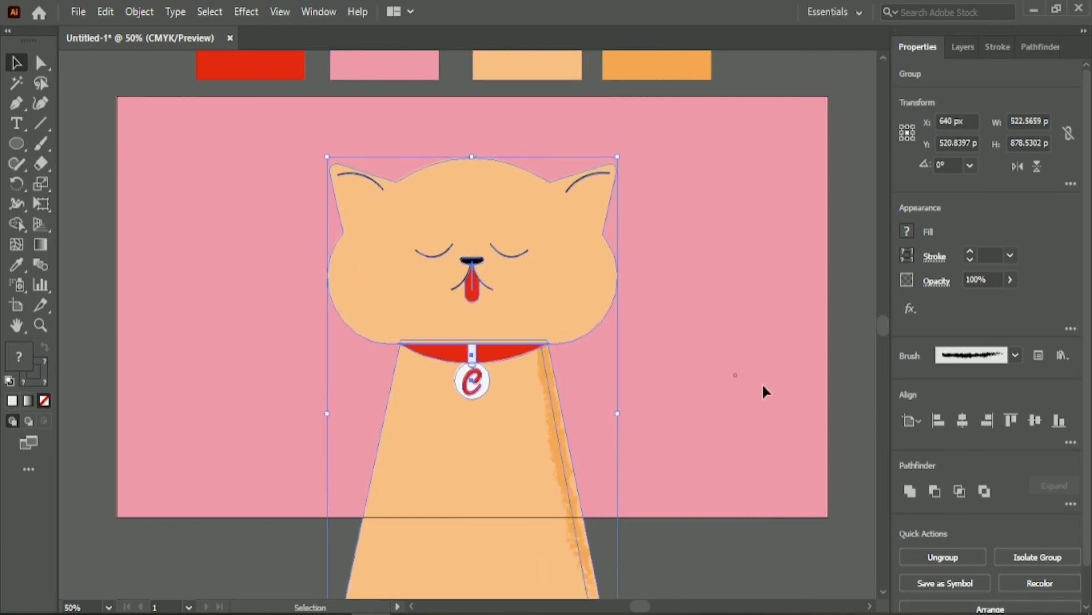
key(Down)
key(Down)
key(Down)
key(Down)
key(Down)
key(Down)
key(Down)
key(Down)
key(Down)
key(Down)
key(Down)
key(Down)
key(Down)
key(Down)
key(Down)
key(Down)
key(Down)
key(Down)
key(Down)
key(Down)
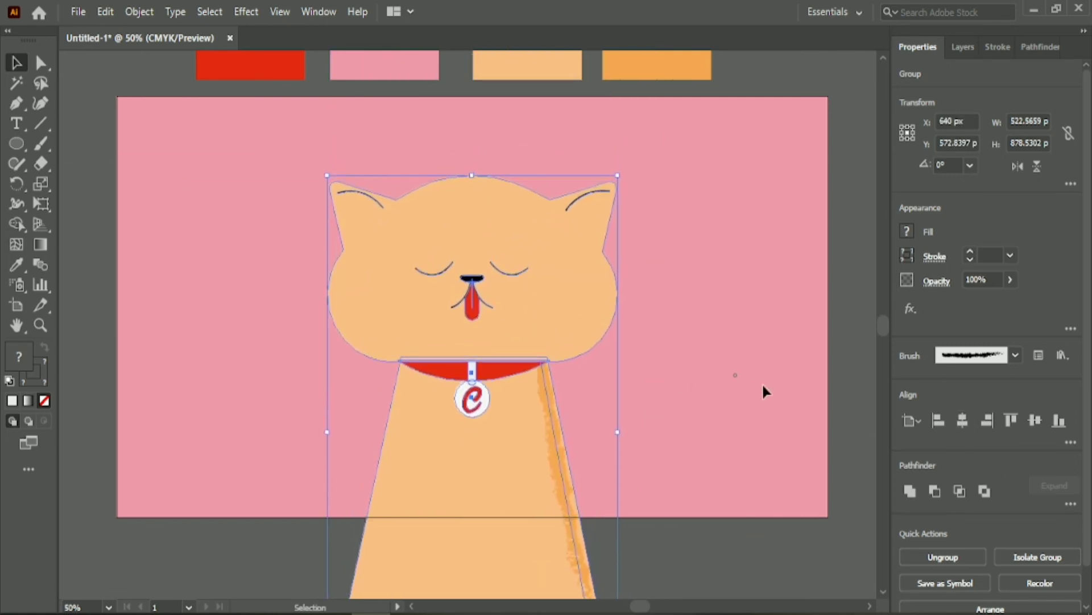
key(Down)
key(Down)
key(Down)
key(Down)
key(Down)
key(Down)
key(Down)
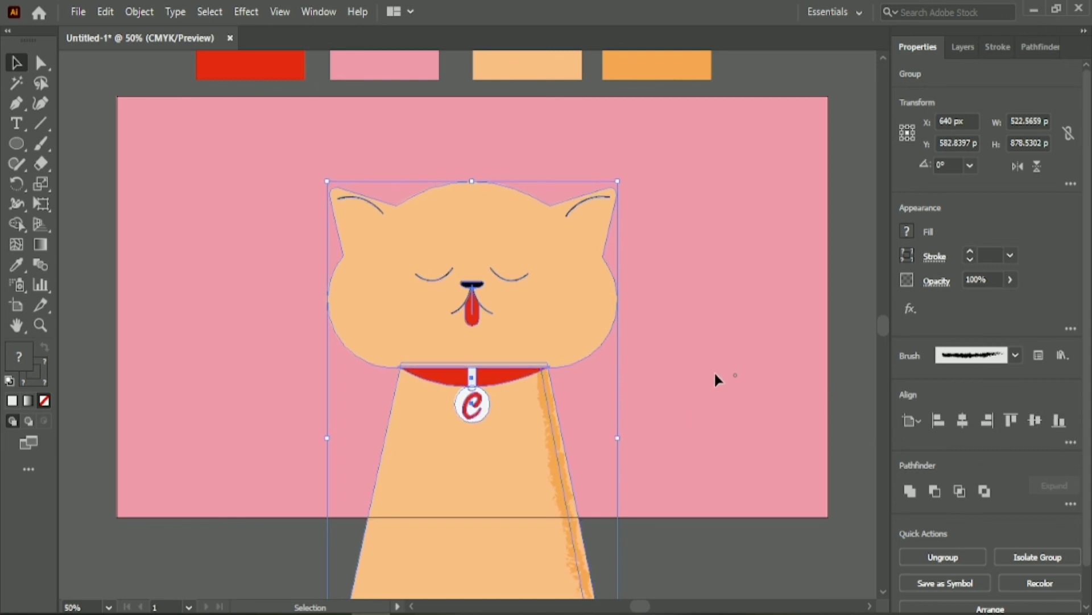
scroll(676, 457, down, 2)
Step: Ungroup the cat and unlock the pink background rectangle
click(945, 551)
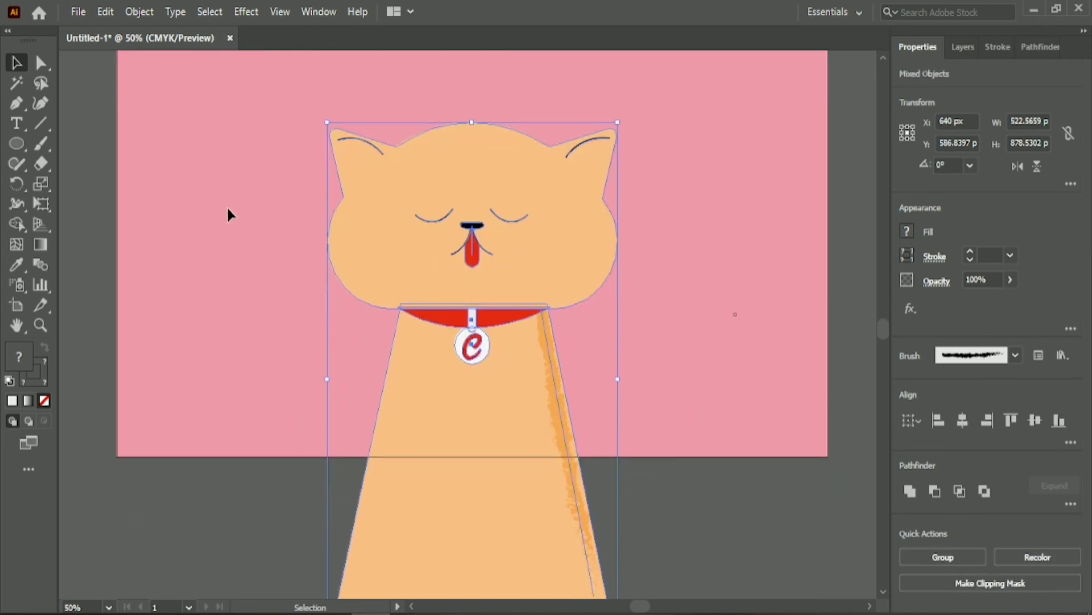
click(191, 72)
click(140, 11)
click(244, 142)
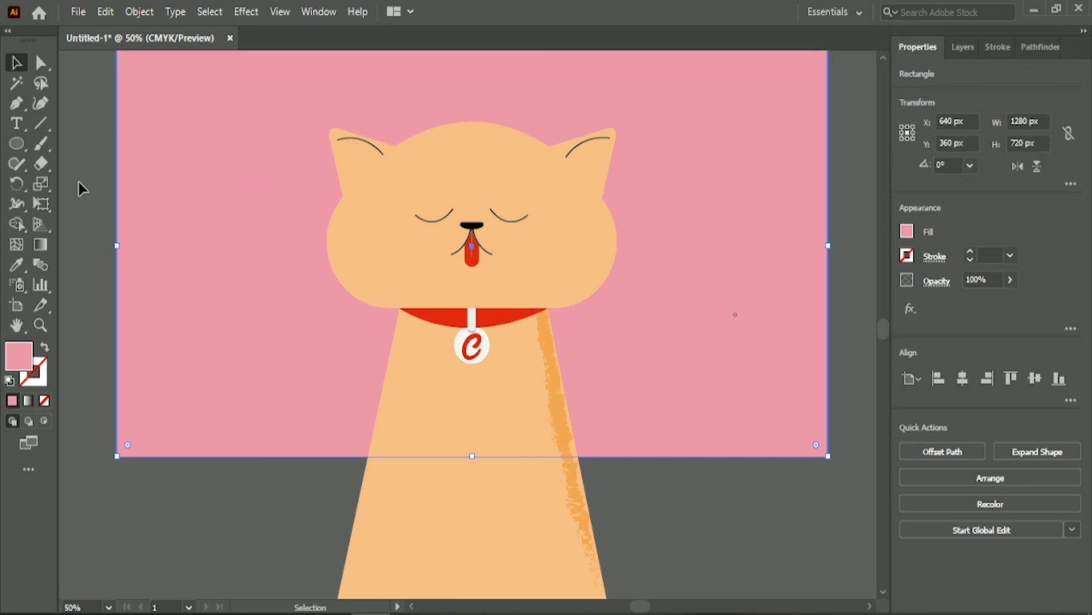
click(87, 123)
Step: Expand the appearance of the orange brush stroke on the body into filled shapes
drag(88, 79, 662, 489)
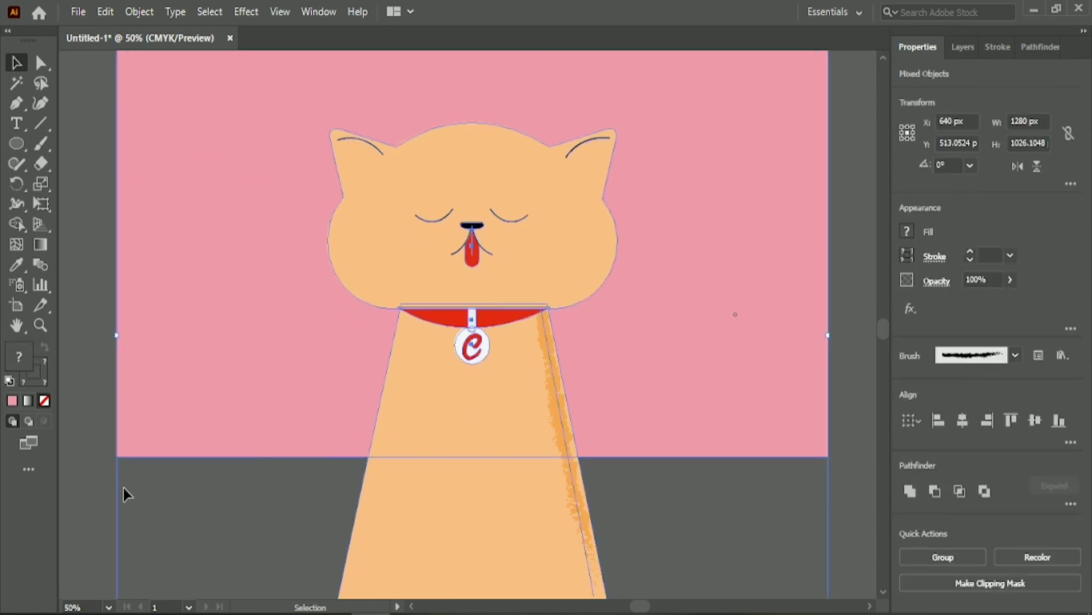
click(104, 468)
click(561, 459)
click(139, 12)
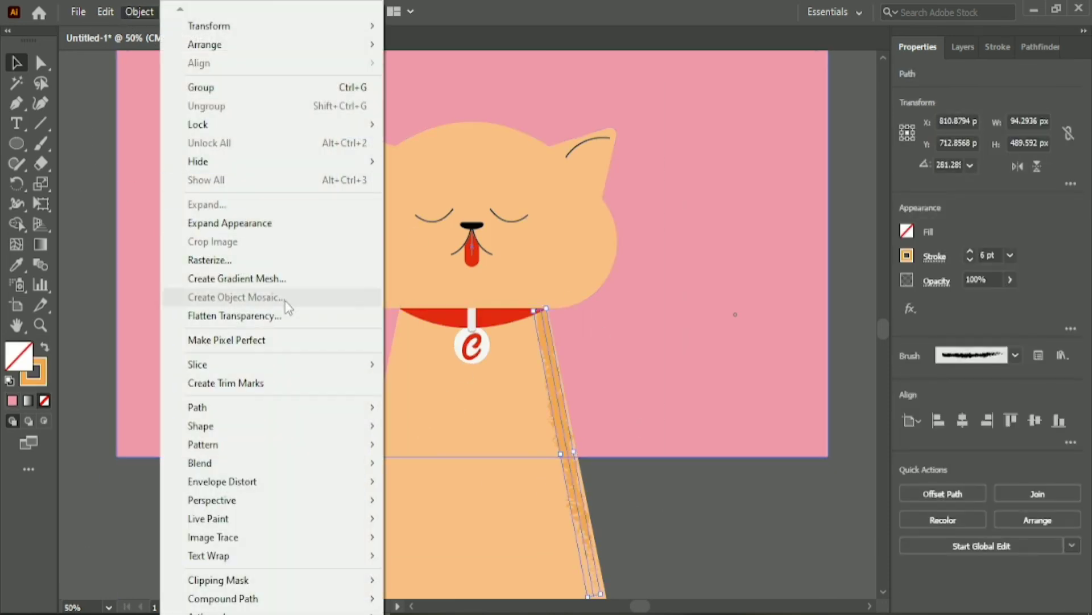
click(281, 224)
click(139, 11)
click(275, 207)
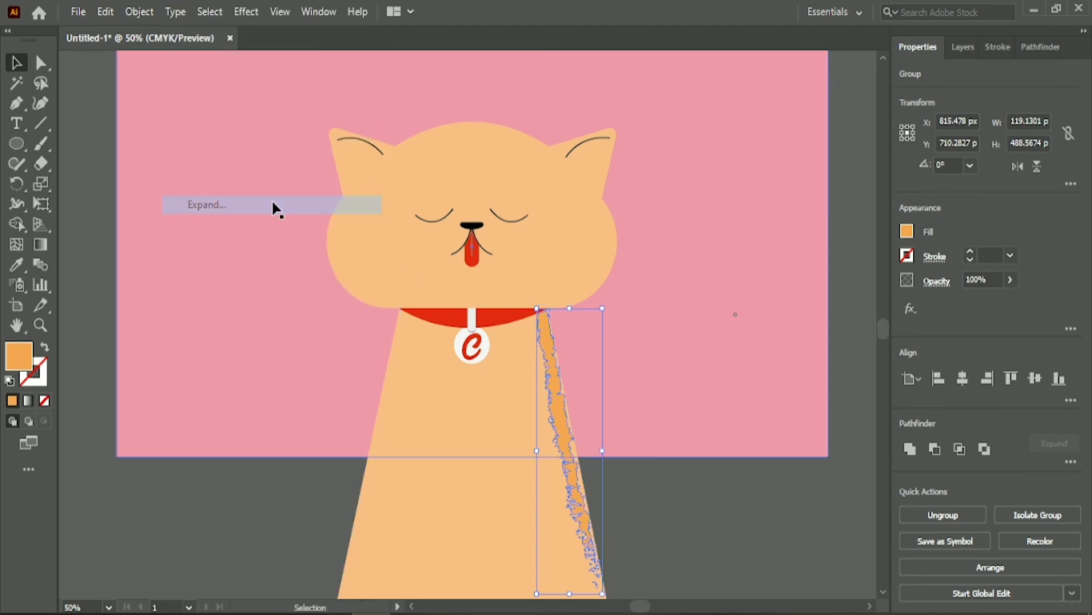
click(676, 511)
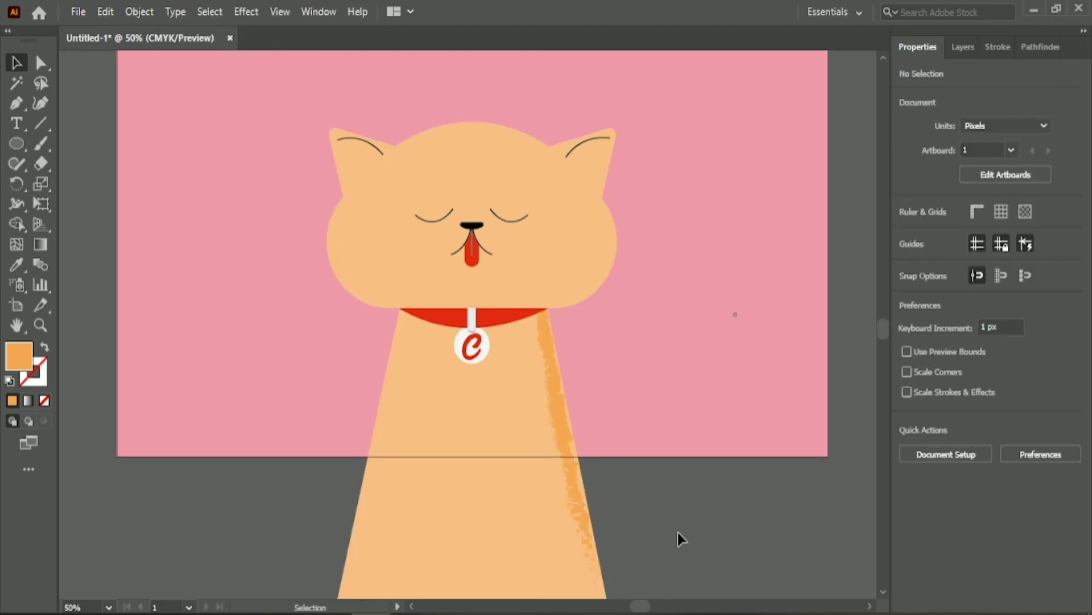
Step: Remove the part of the body and its main fur shading below the artboard with the Shape Builder
drag(231, 525, 795, 97)
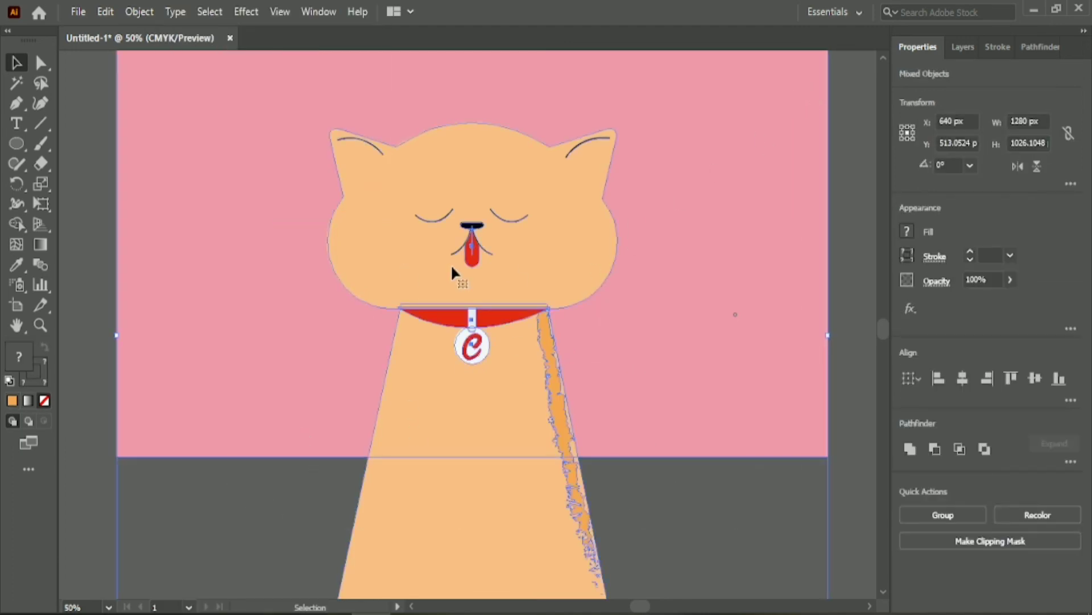
click(16, 224)
scroll(248, 453, down, 2)
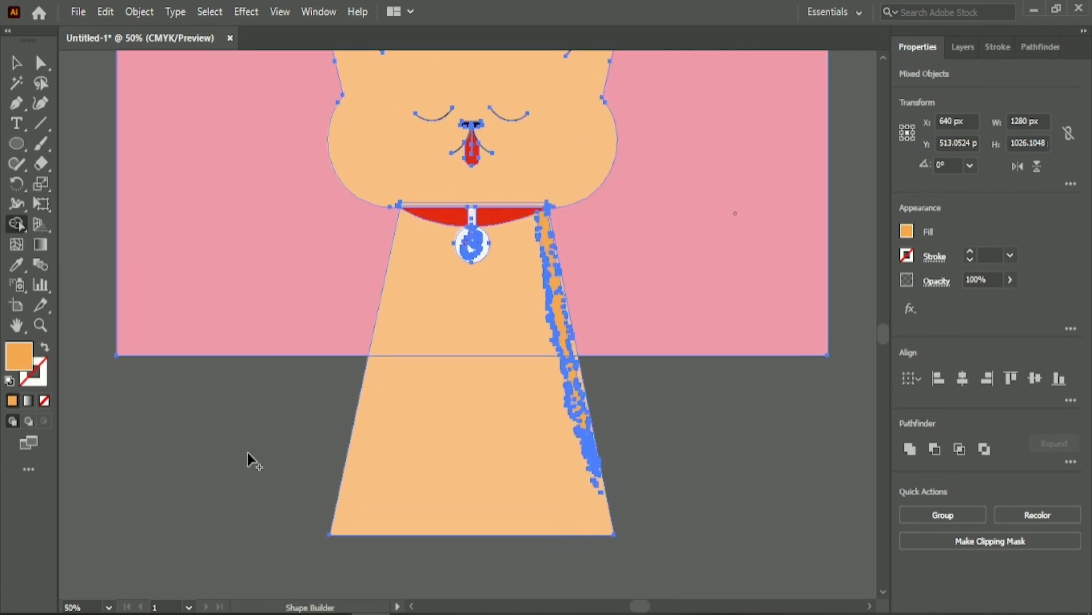
drag(374, 440, 369, 432)
key(v)
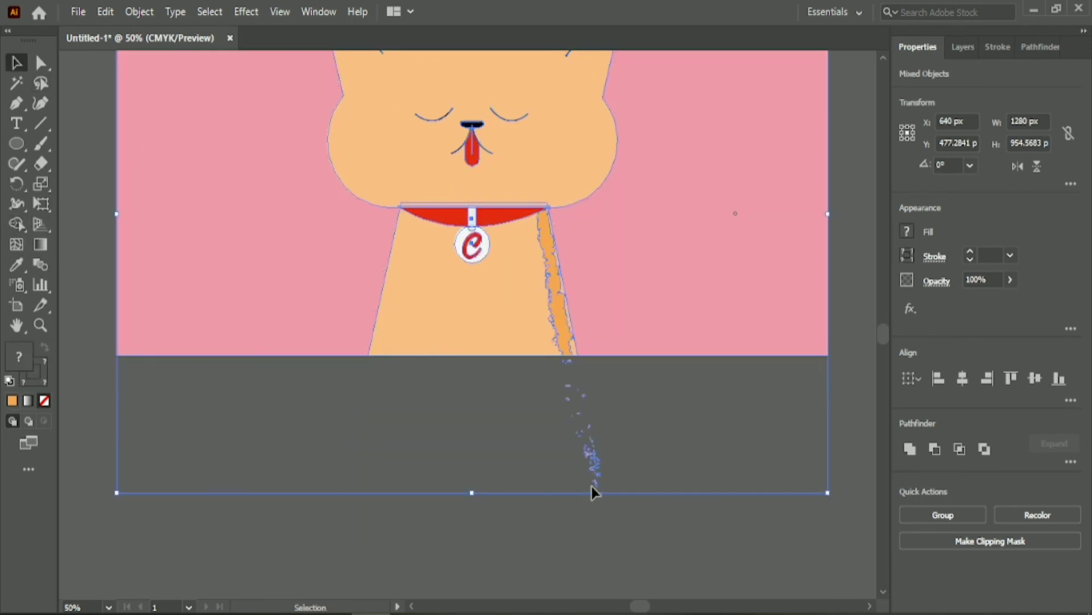
Step: Ungroup the expanded fur shading and try to select only its loose specks below the artboard
click(600, 465)
click(942, 515)
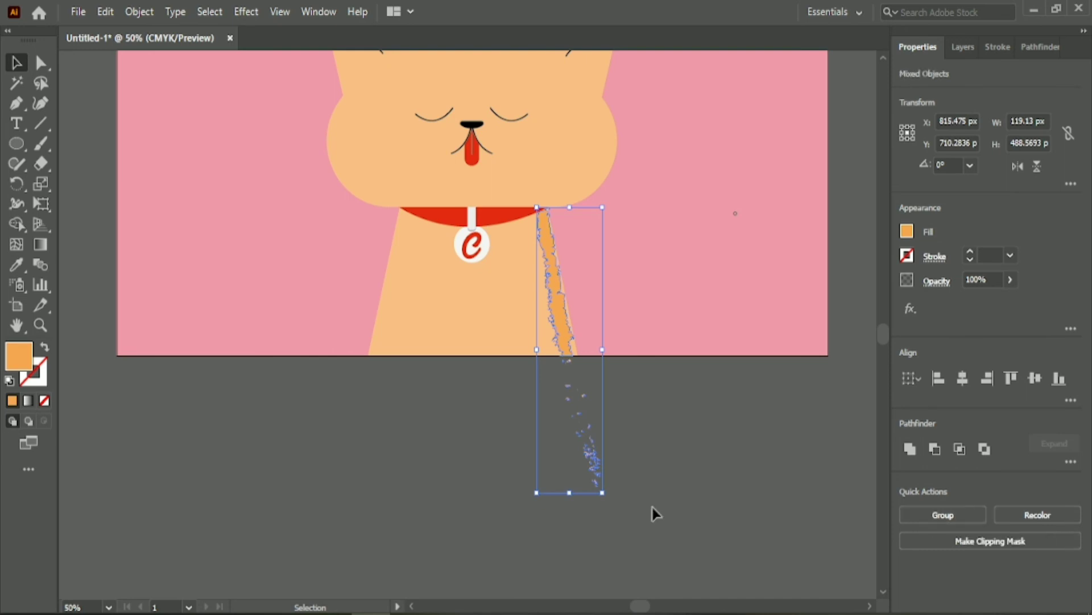
click(519, 383)
drag(571, 368, 624, 507)
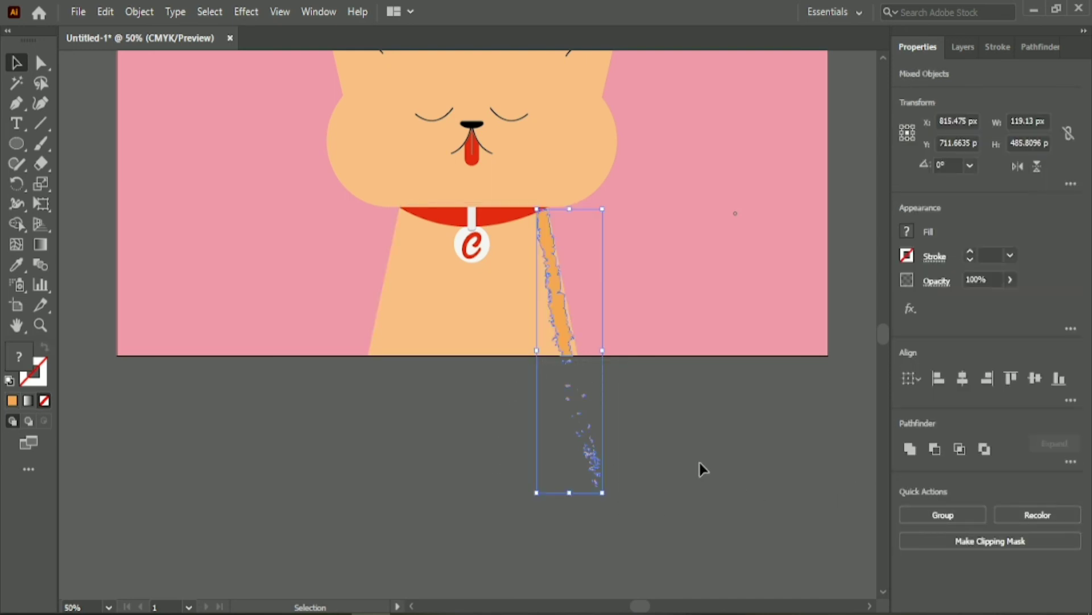
drag(540, 438, 655, 496)
click(660, 474)
Step: Release the fur shading's compound path and delete its loose specks below the artboard
scroll(660, 473, up, 2)
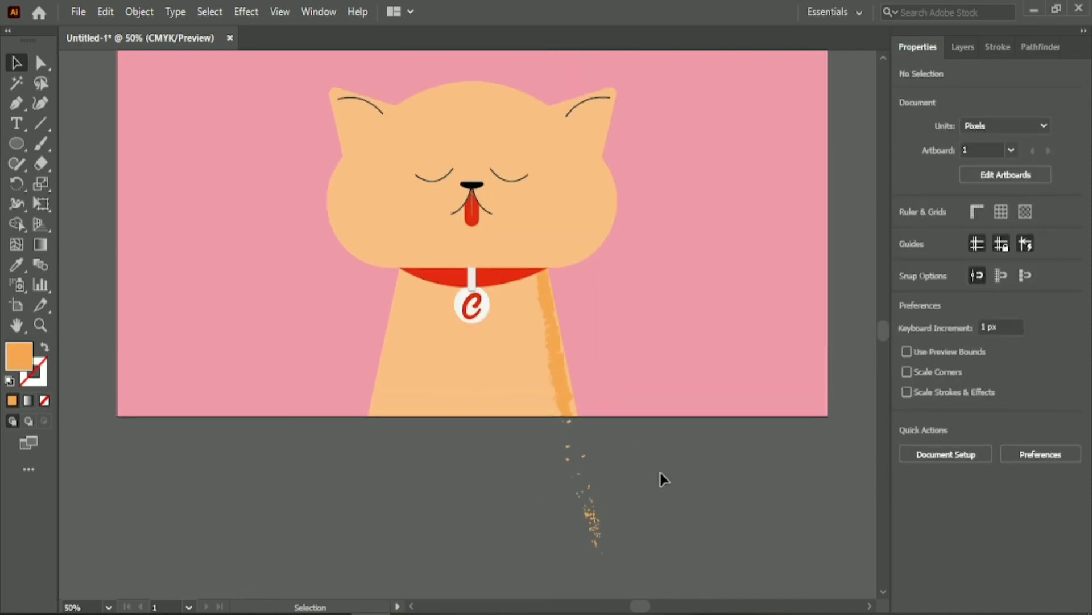
scroll(664, 473, up, 1)
scroll(668, 476, down, 2)
click(627, 208)
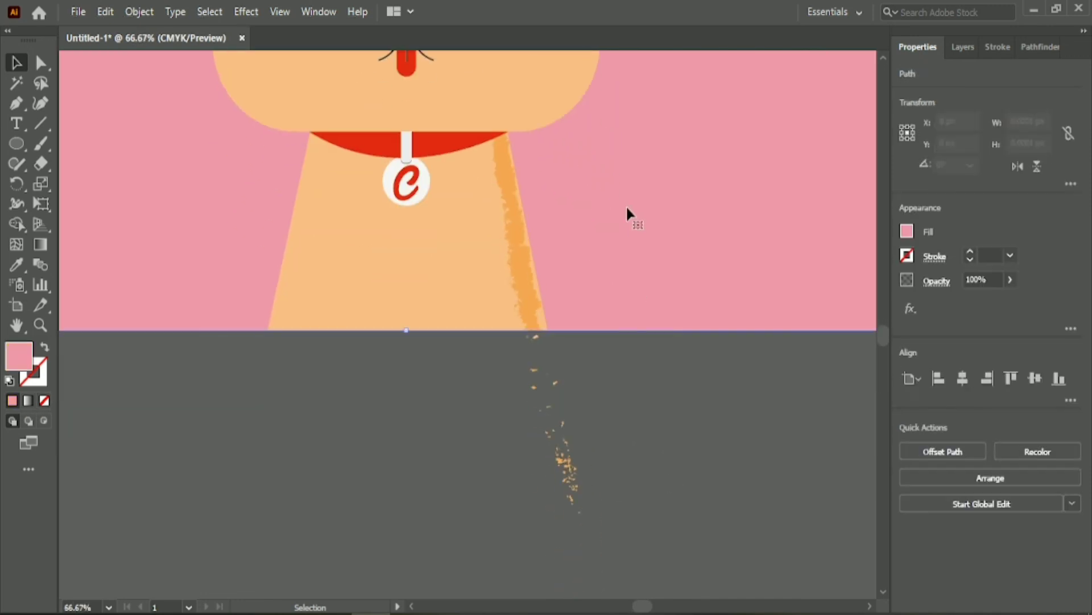
click(515, 286)
click(528, 284)
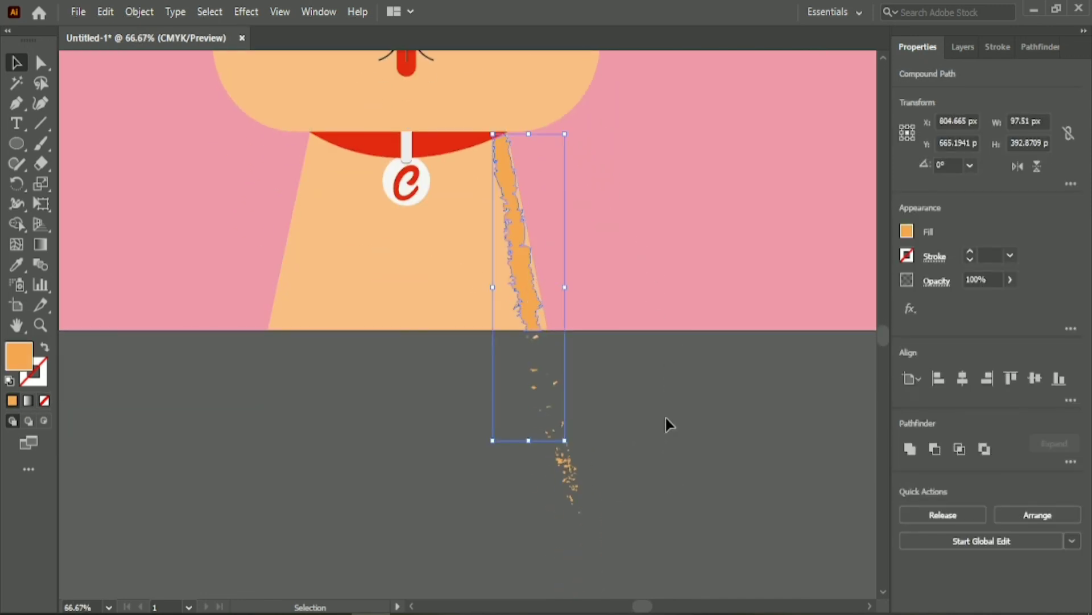
click(626, 437)
click(536, 294)
click(941, 514)
click(546, 369)
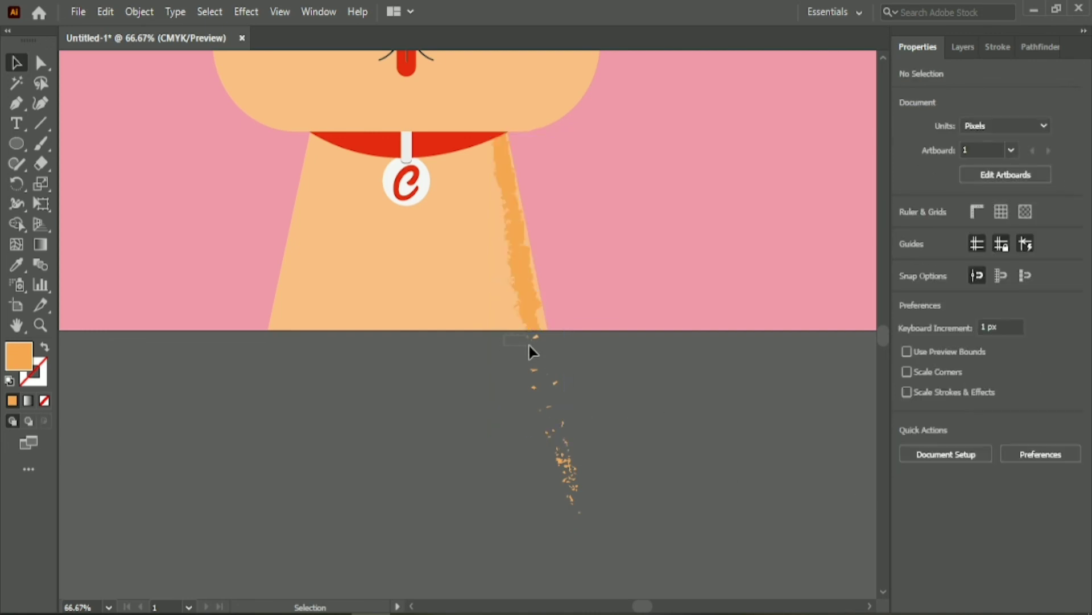
drag(504, 335, 603, 545)
key(Delete)
Step: Group all the trimmed cat's parts, leaving out the pink background rectangle
scroll(424, 382, down, 2)
scroll(198, 221, up, 2)
drag(645, 606, 644, 606)
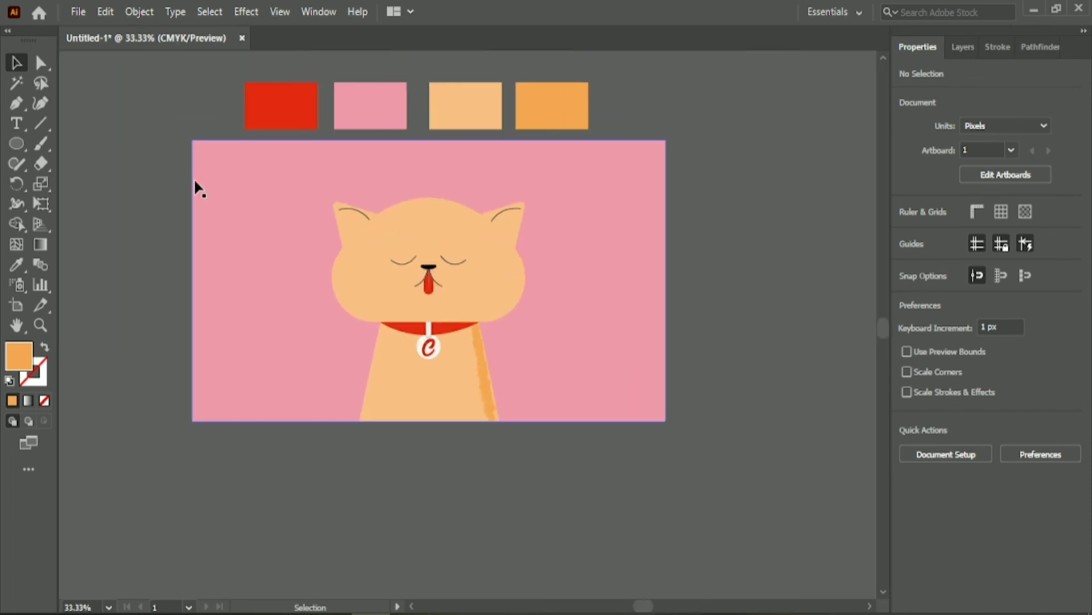
drag(197, 188, 663, 467)
shift+click(596, 287)
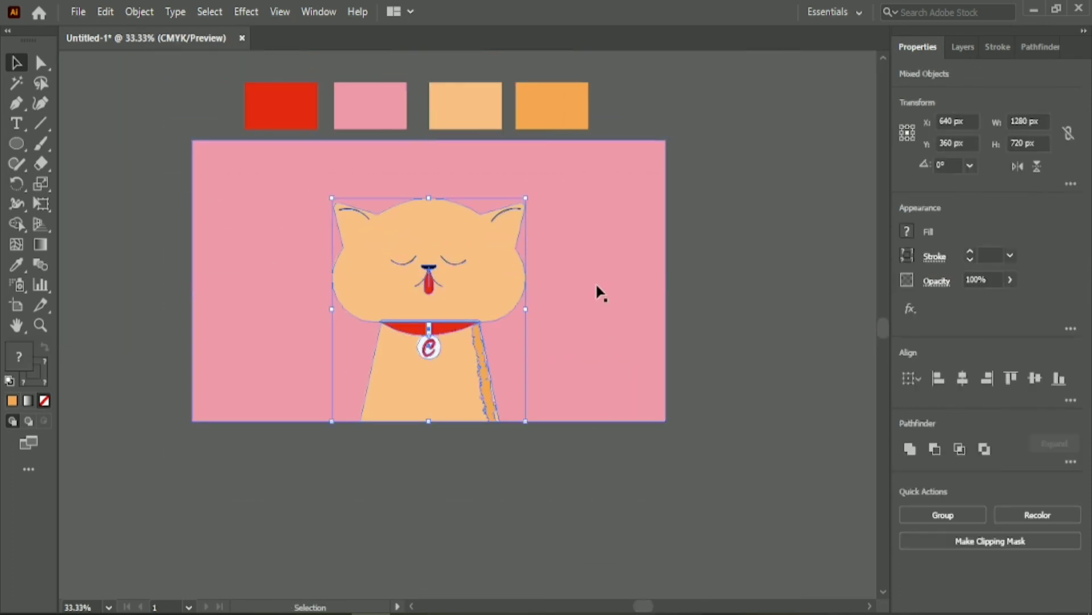
click(943, 514)
Step: Enlarge the cat group slightly in proportion, centre it horizontally and align it to the artboard's bottom edge
drag(525, 309, 553, 313)
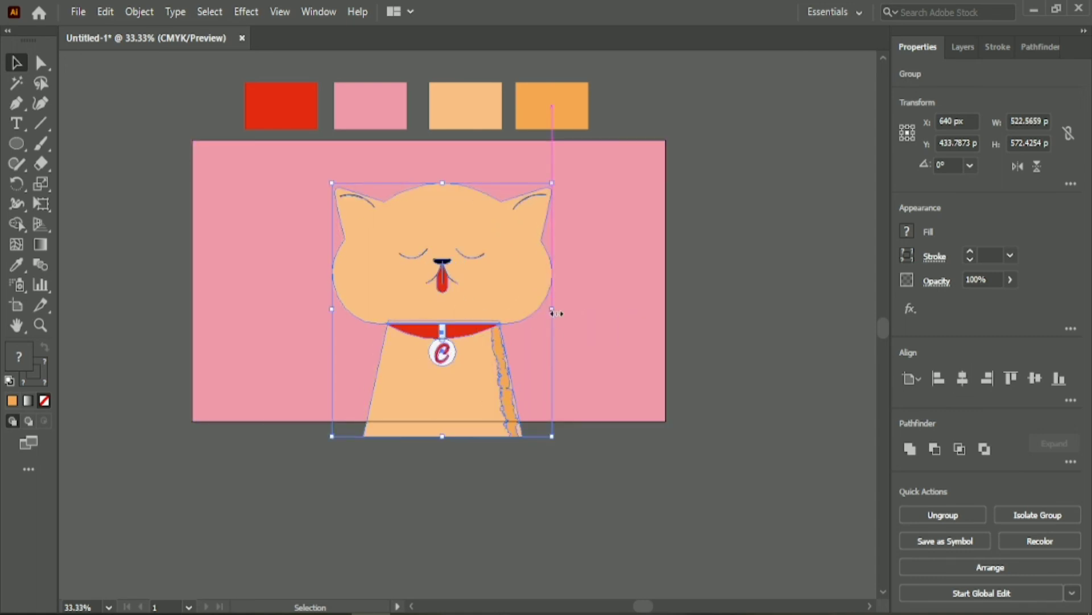
click(962, 378)
click(1059, 378)
click(508, 466)
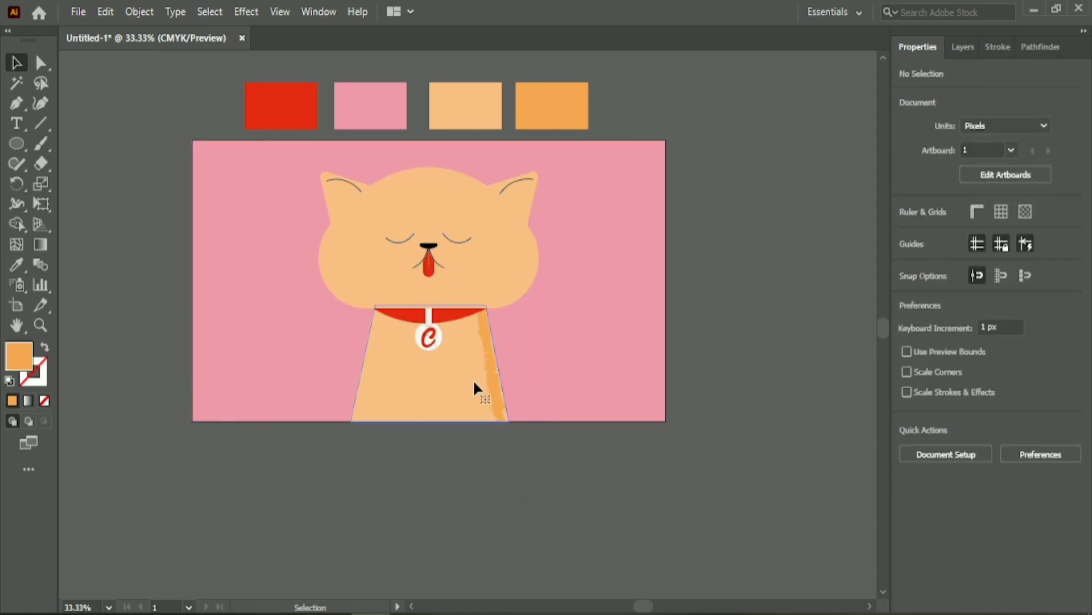
click(473, 379)
click(683, 424)
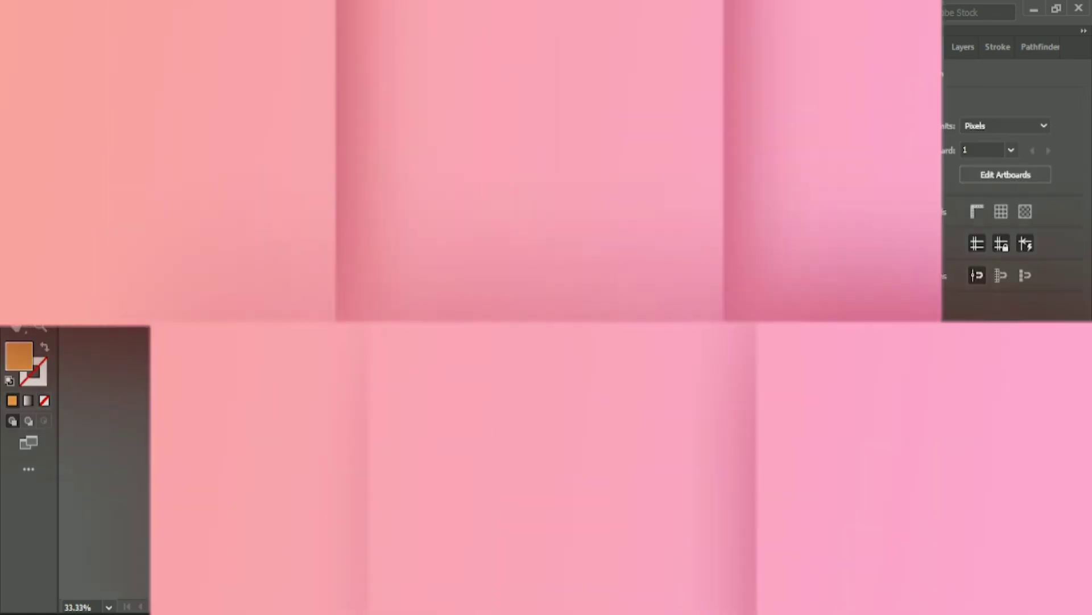